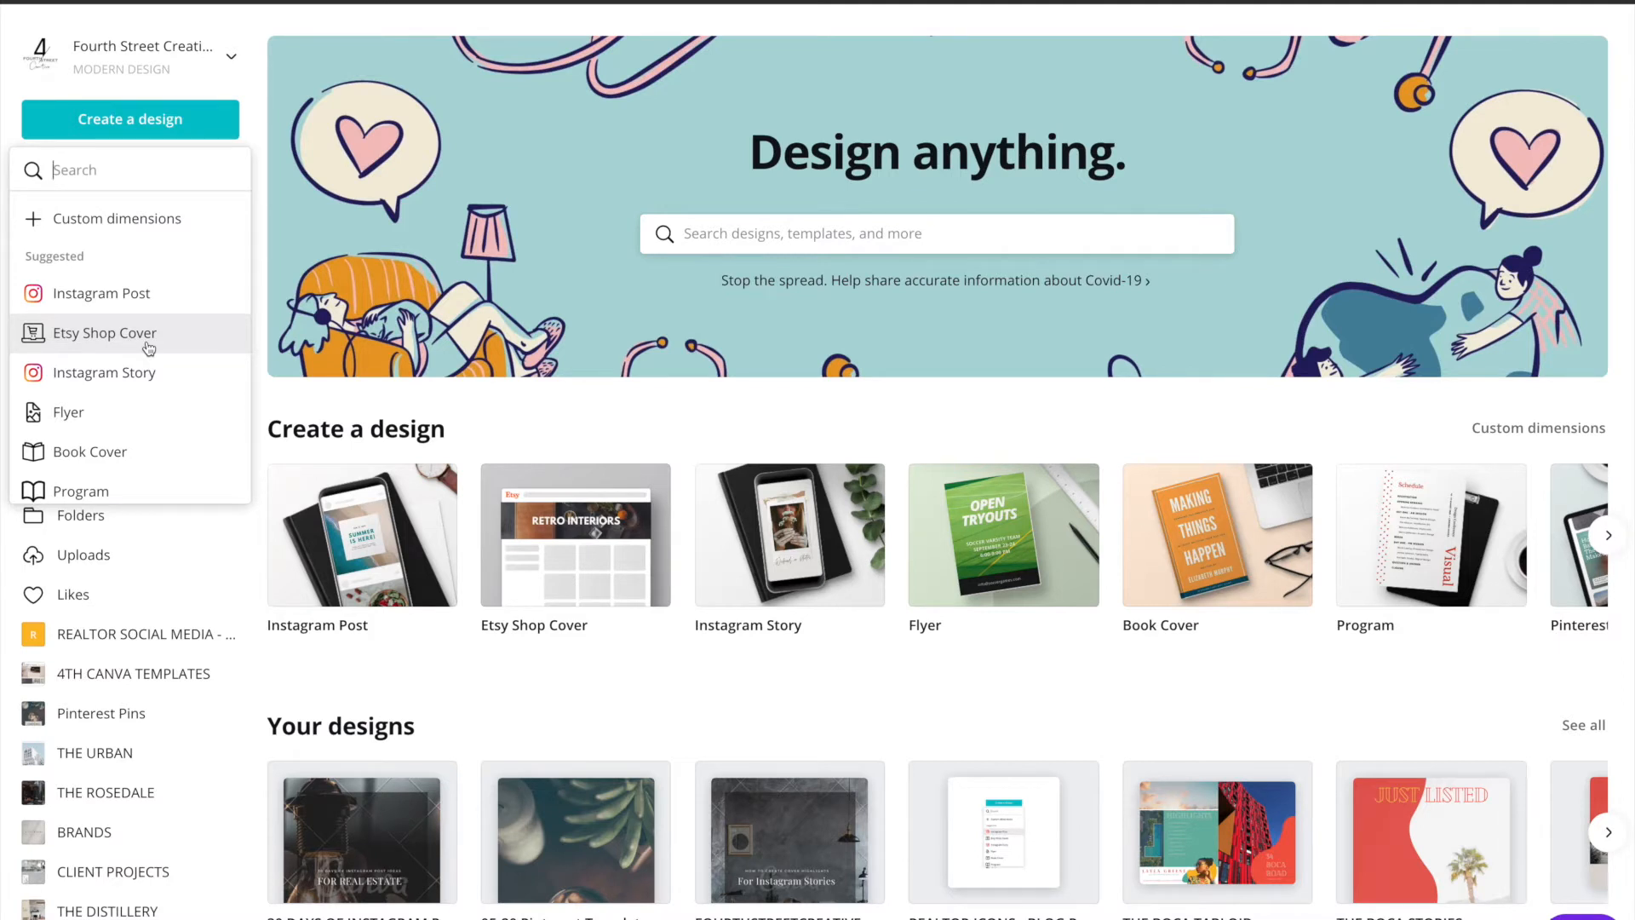
# Step: Create a blank Instagram Post design and search the elements library for "car"
pyautogui.click(99, 304)
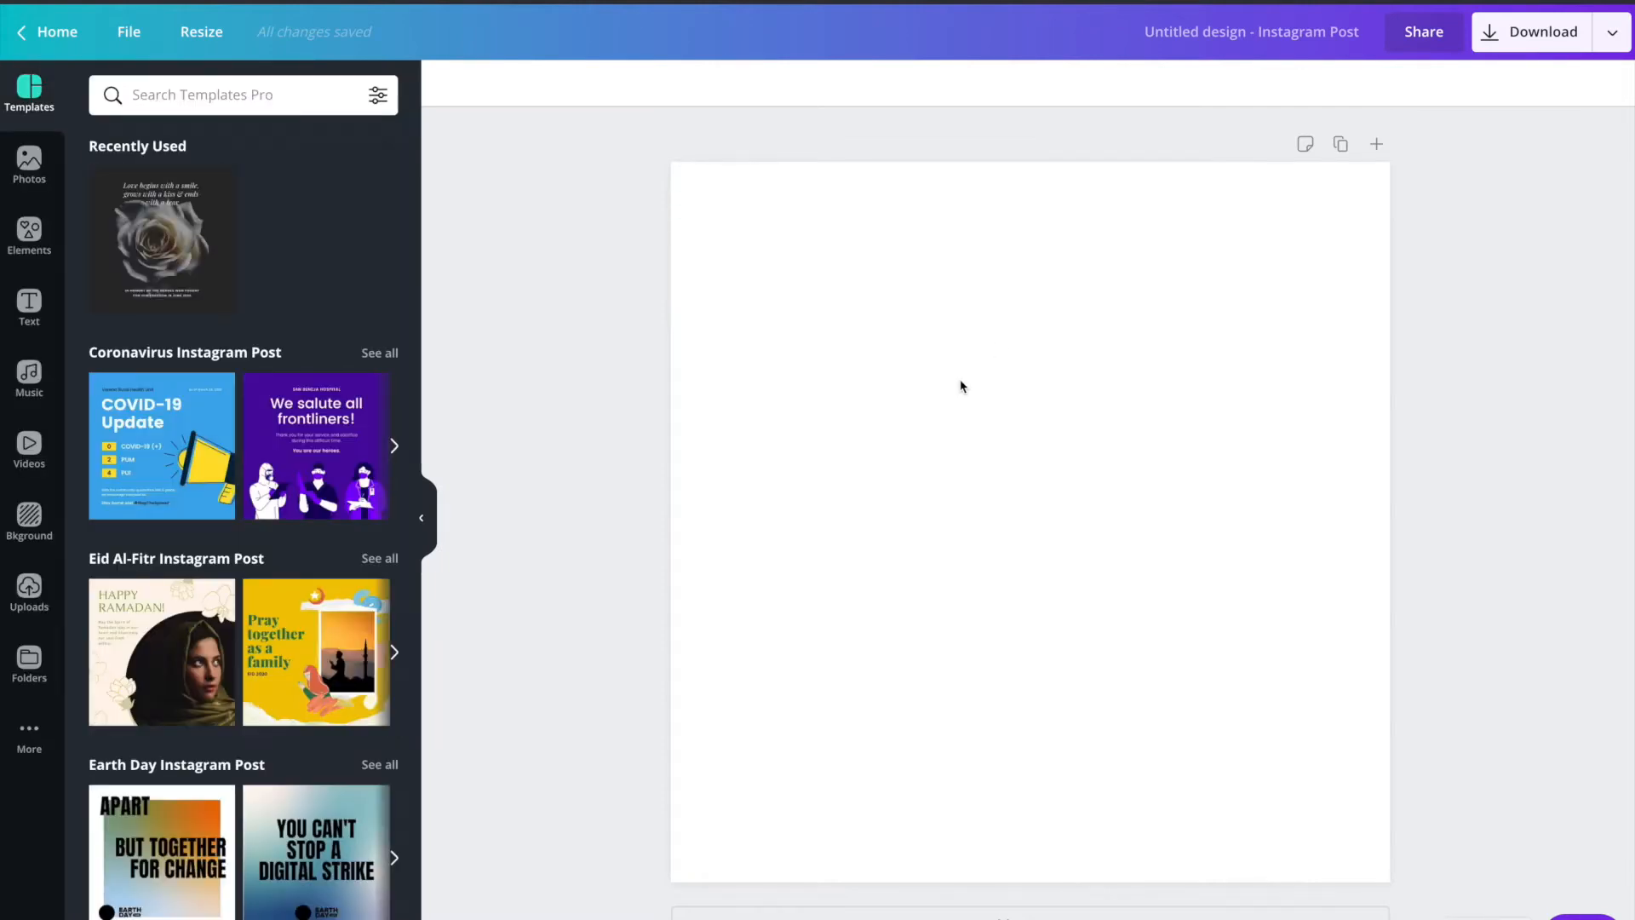
pyautogui.click(13, 246)
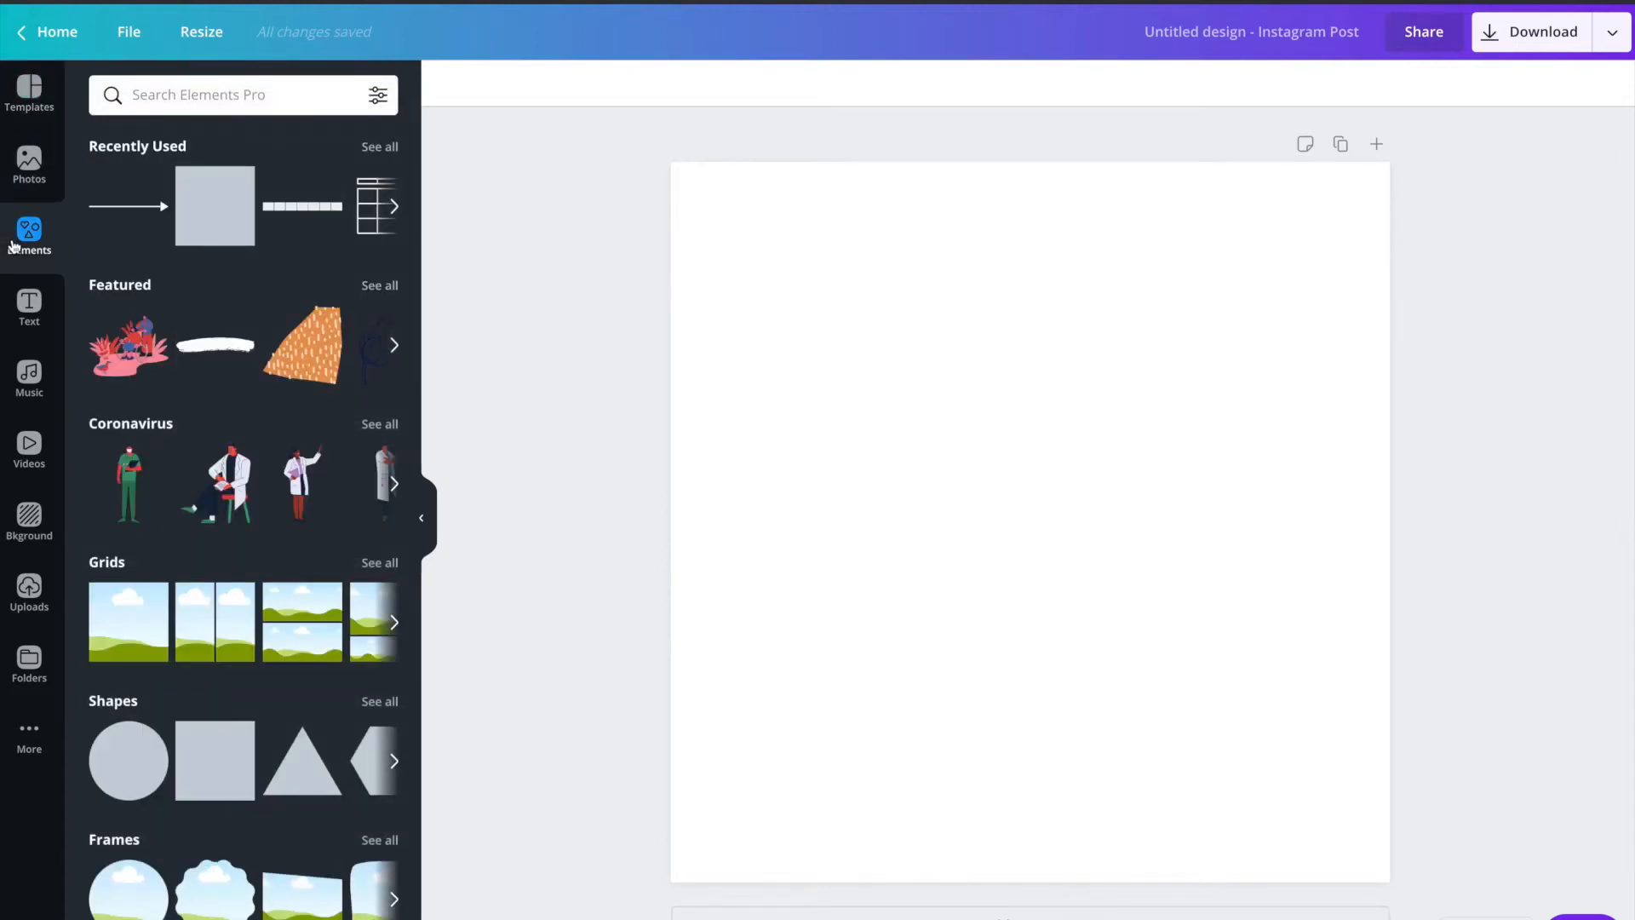
pyautogui.click(172, 95)
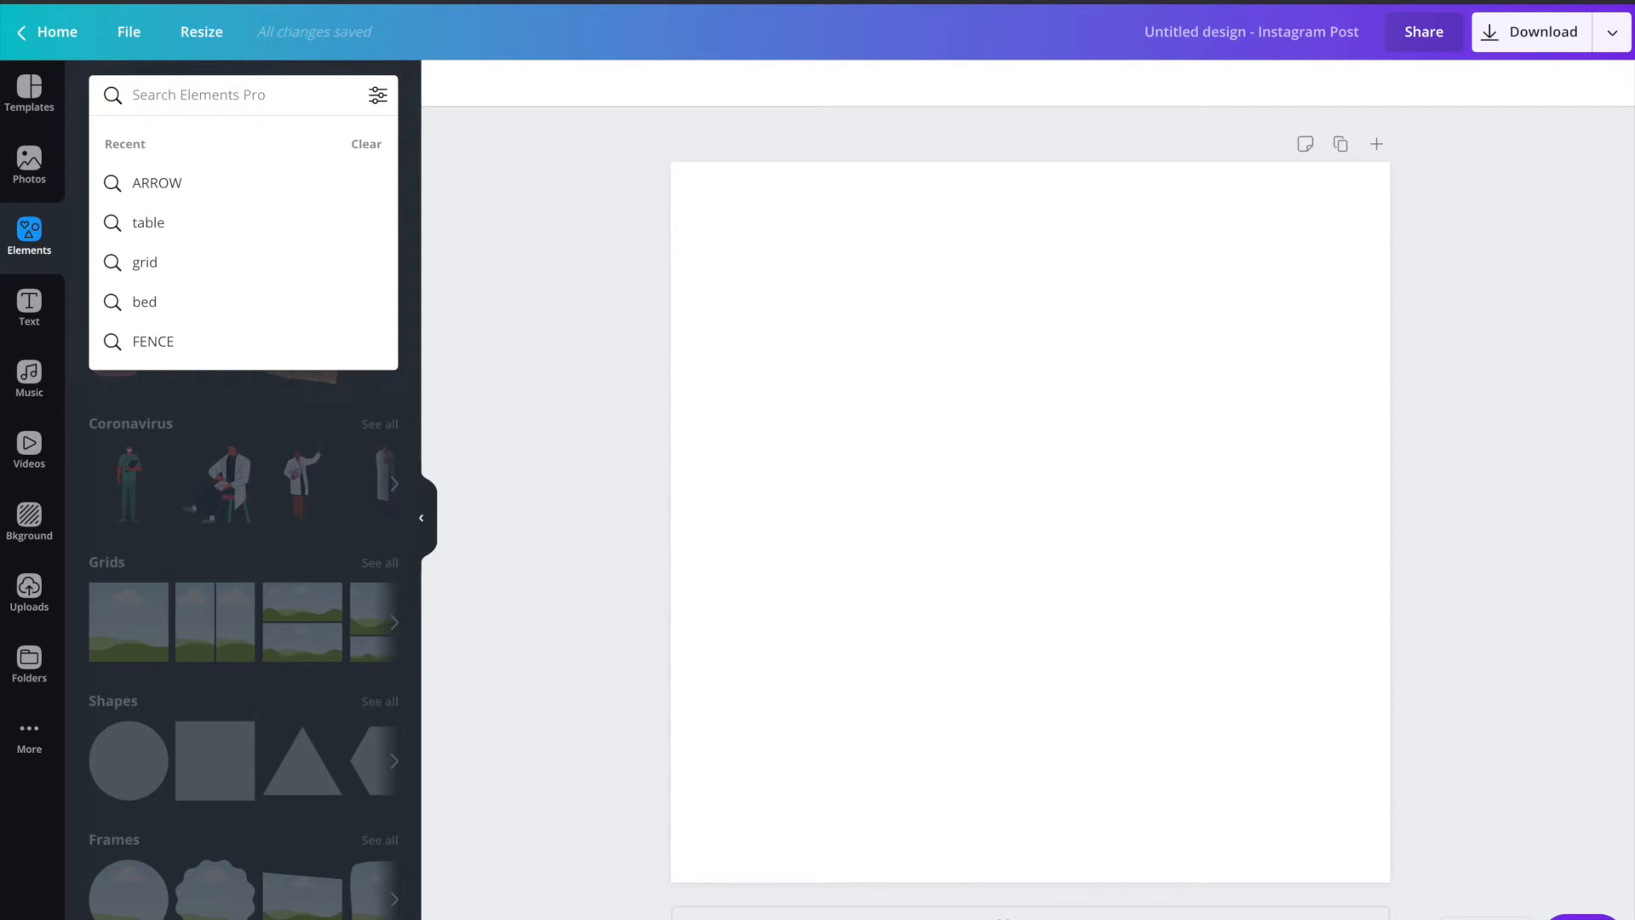
pyautogui.write('car')
pyautogui.press('Return')
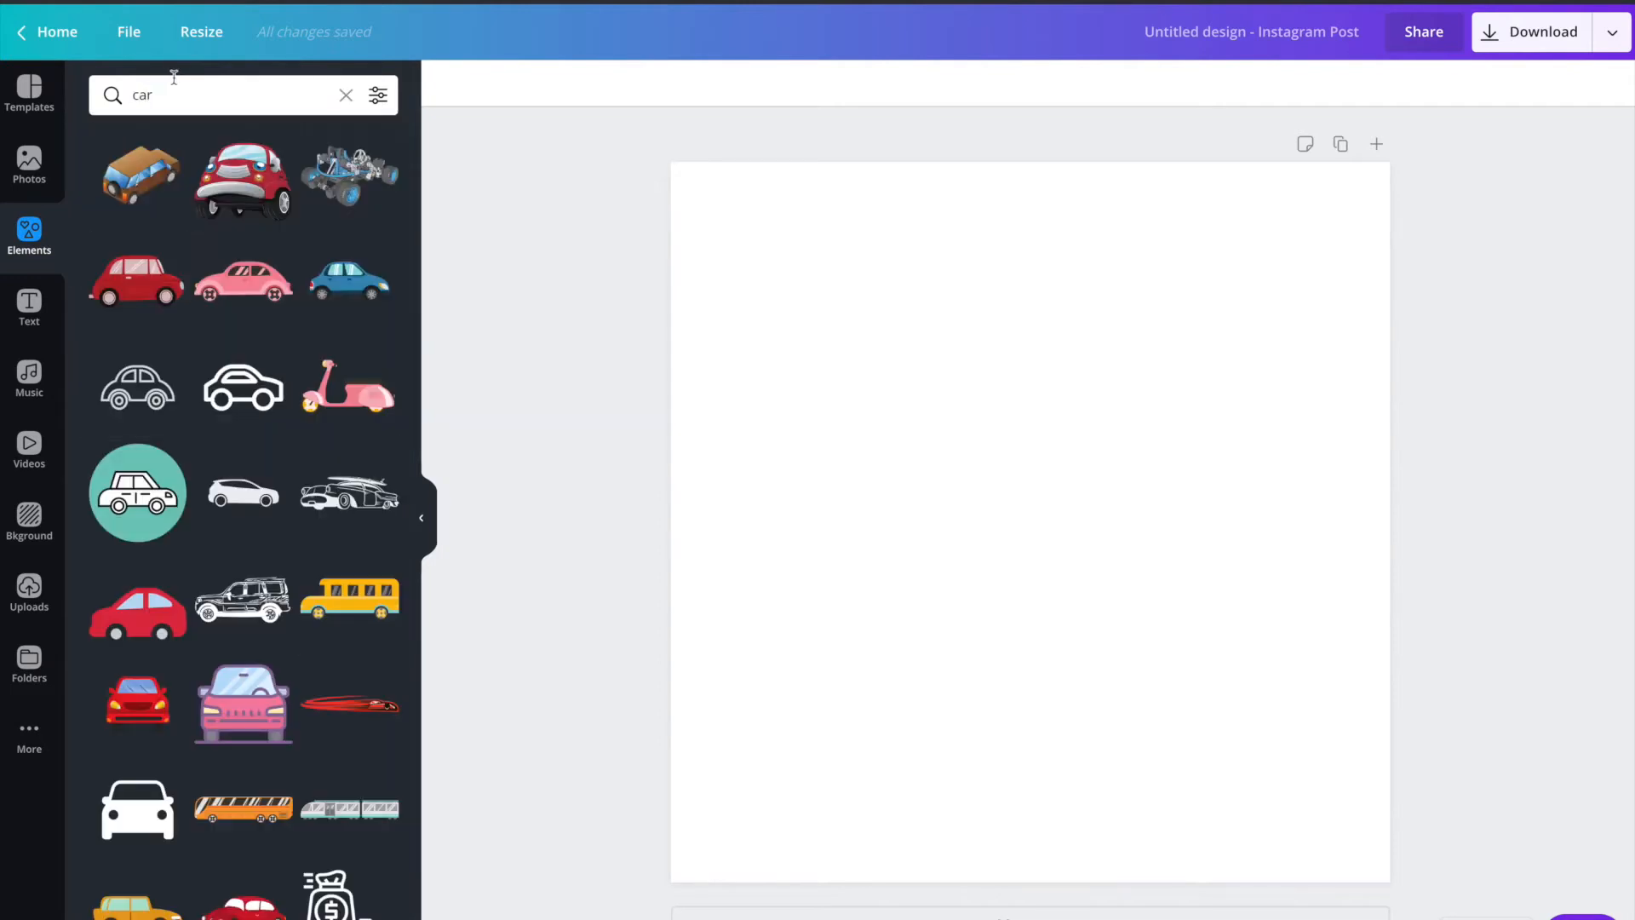
# Step: Filter the car search results to show only free elements
pyautogui.click(377, 95)
pyautogui.click(124, 430)
pyautogui.click(237, 537)
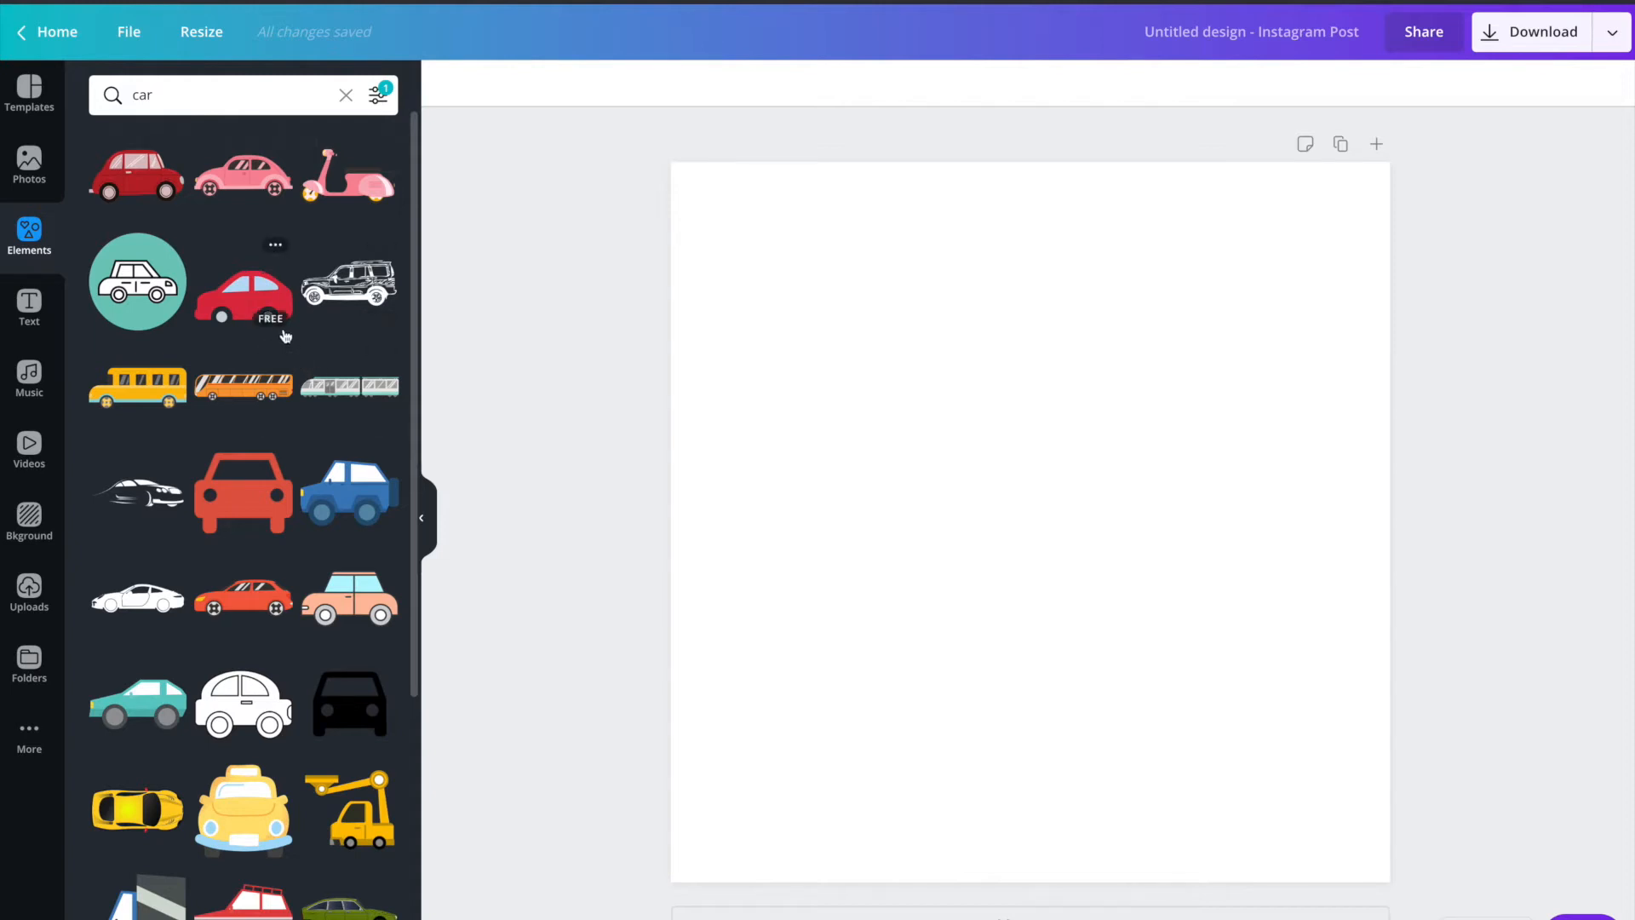
# Step: Add the solid black front-view car icon, shrink it to a small icon, and place it at the page's left, mid-height
pyautogui.scroll(-1, 302, 369)
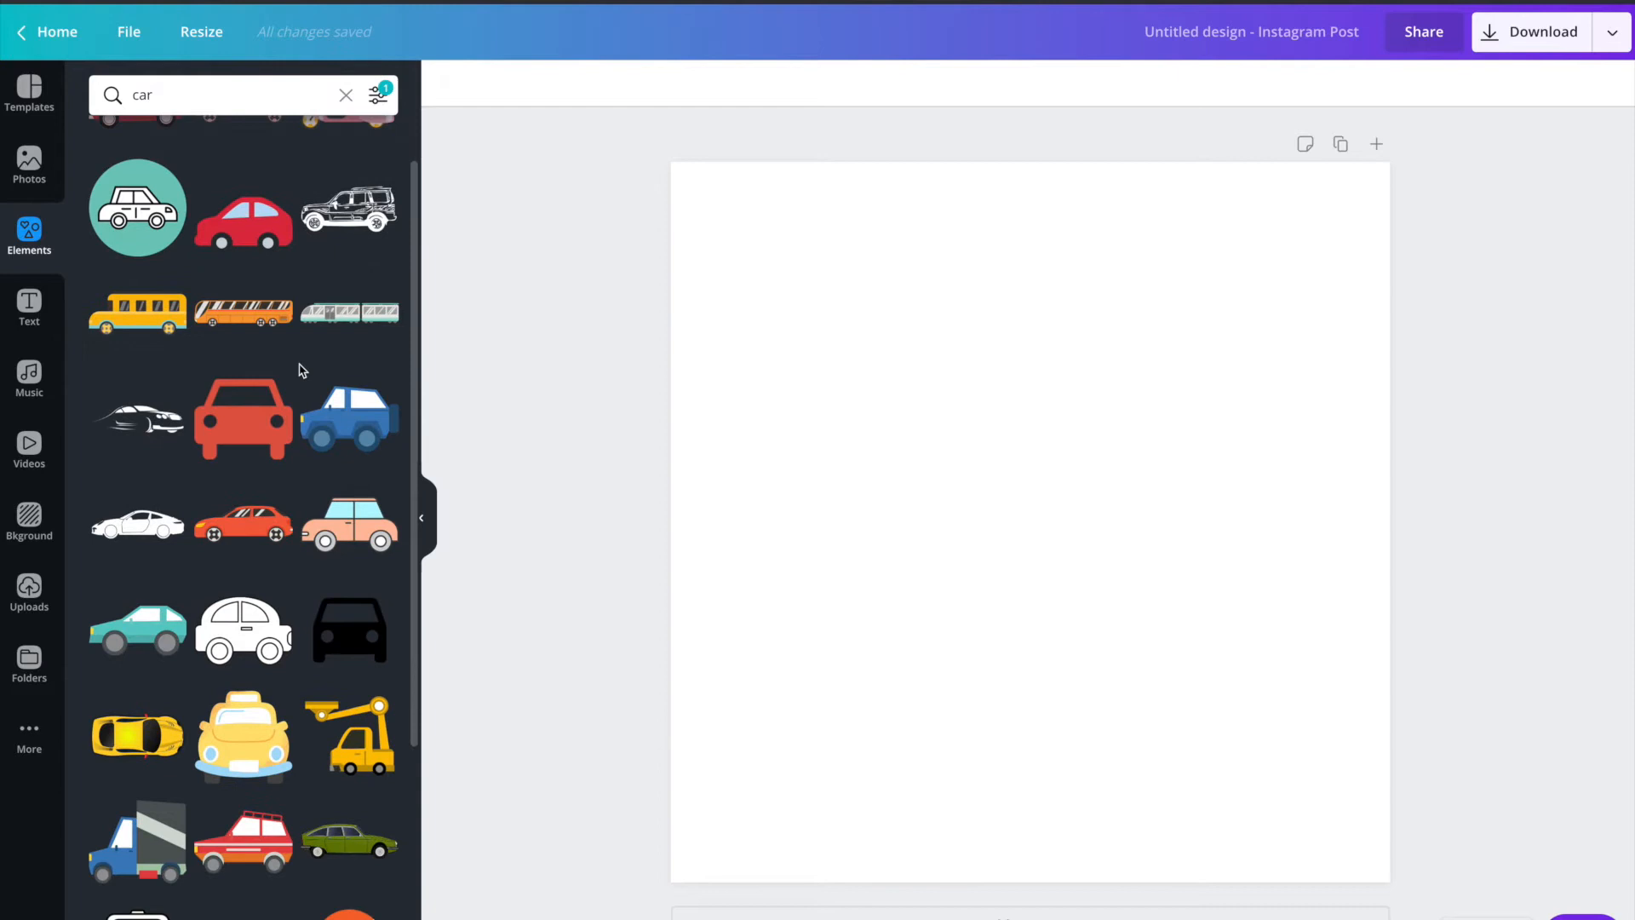
pyautogui.scroll(-2, 303, 396)
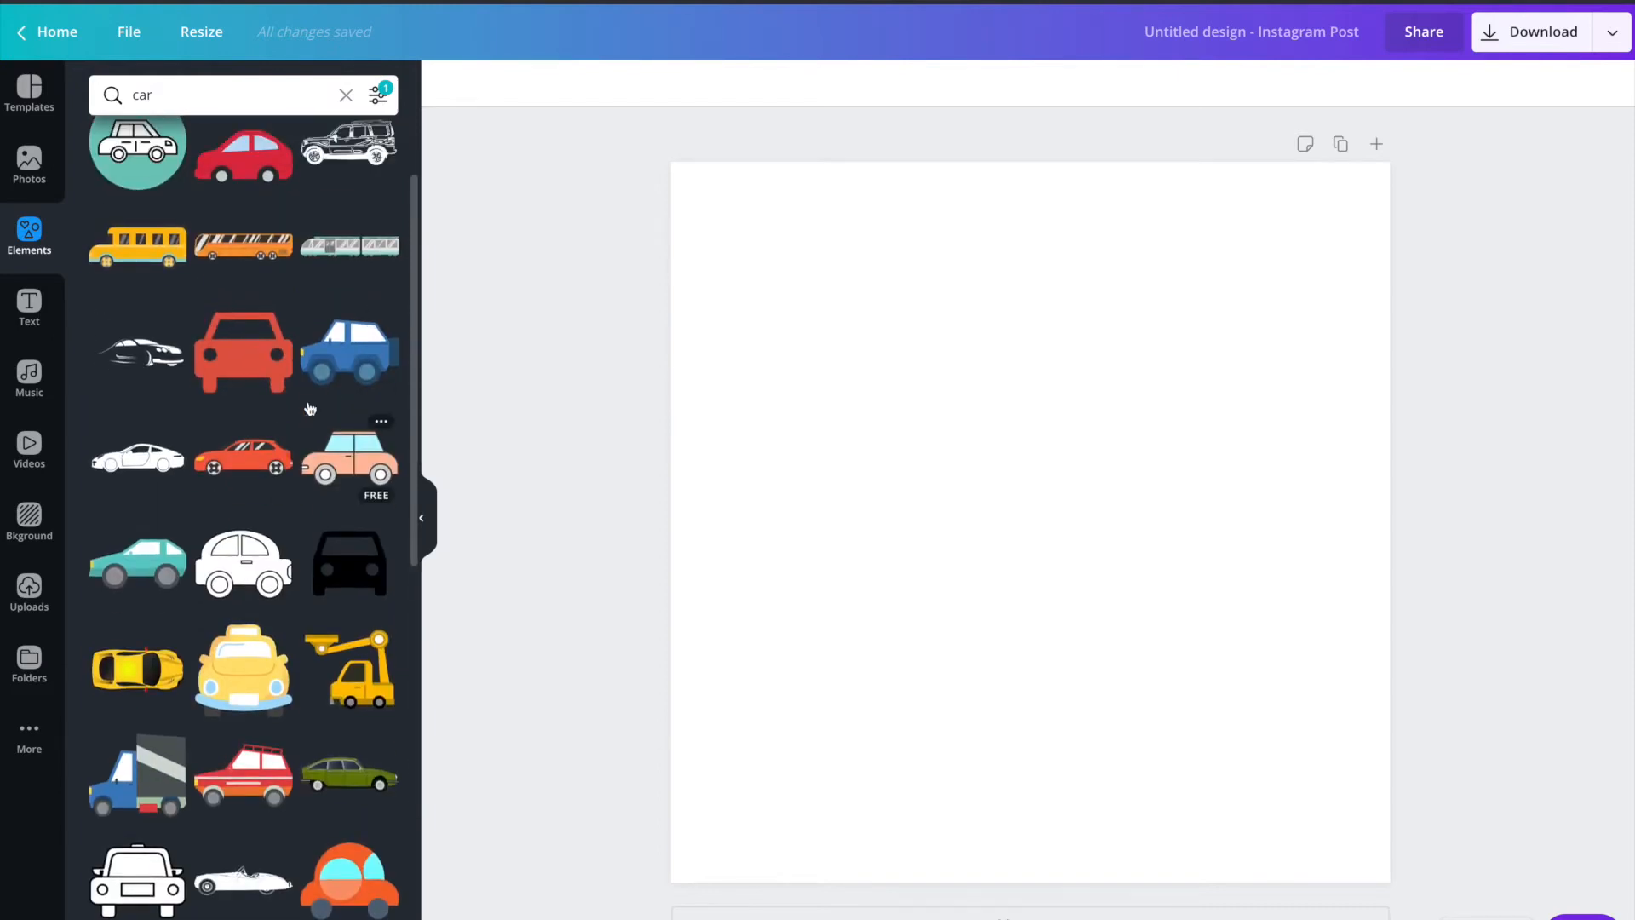
pyautogui.scroll(3, 308, 407)
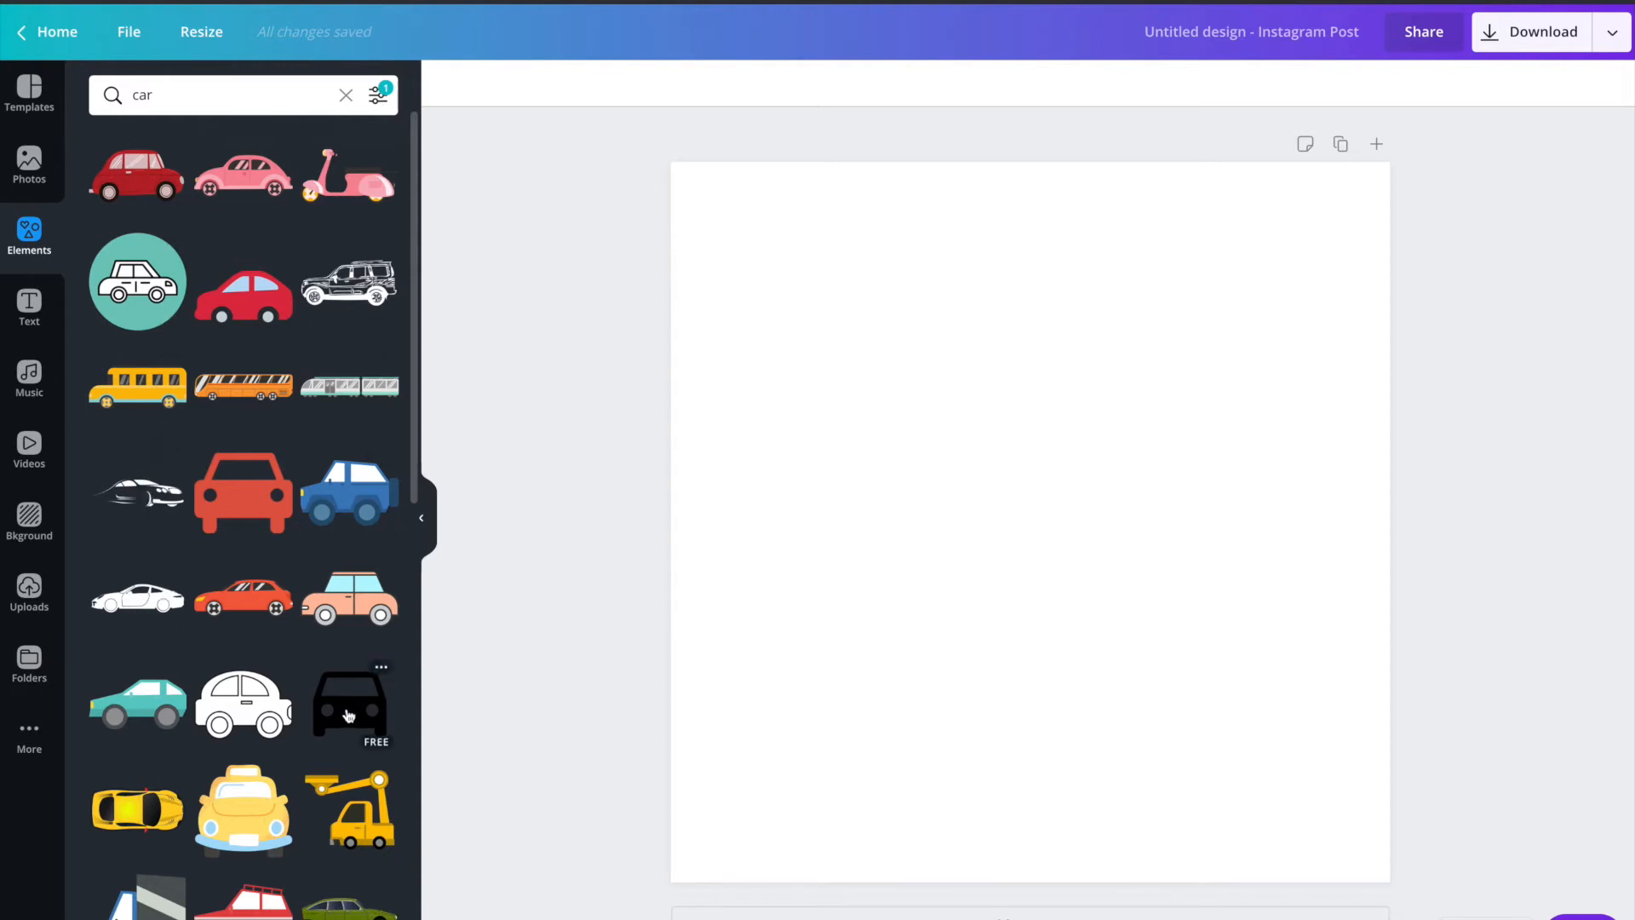
pyautogui.moveTo(878, 376); pyautogui.dragTo(1086, 545)
pyautogui.moveTo(1116, 600); pyautogui.dragTo(816, 538)
pyautogui.moveTo(767, 606); pyautogui.dragTo(777, 504)
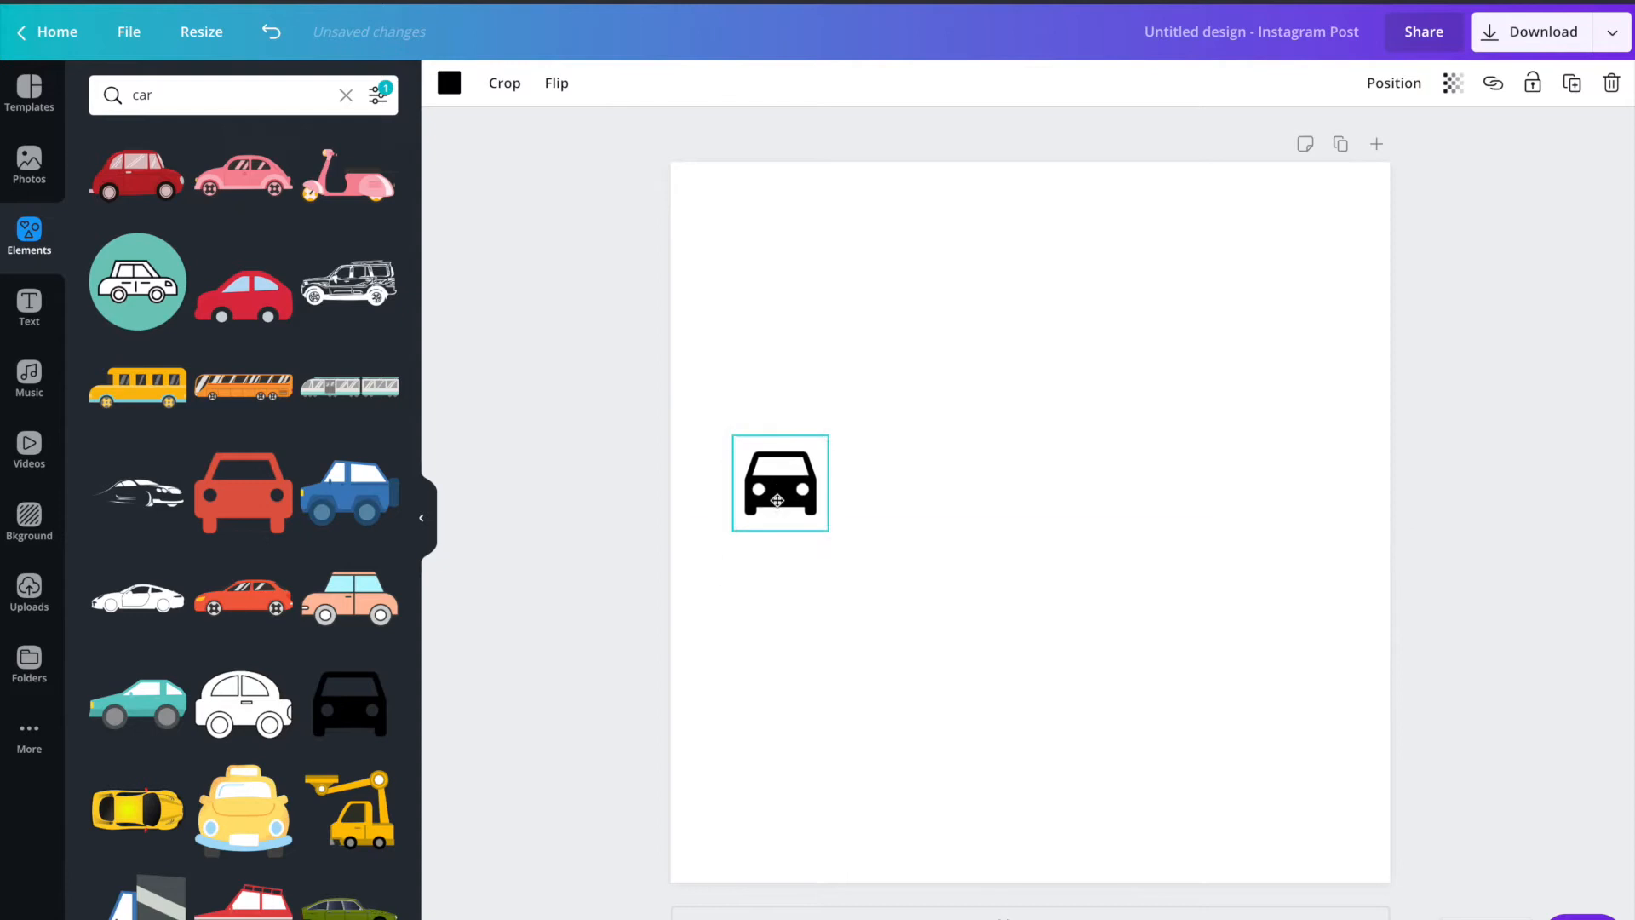
# Step: Replace the elements search term with "fence" and run the search
pyautogui.click(174, 95)
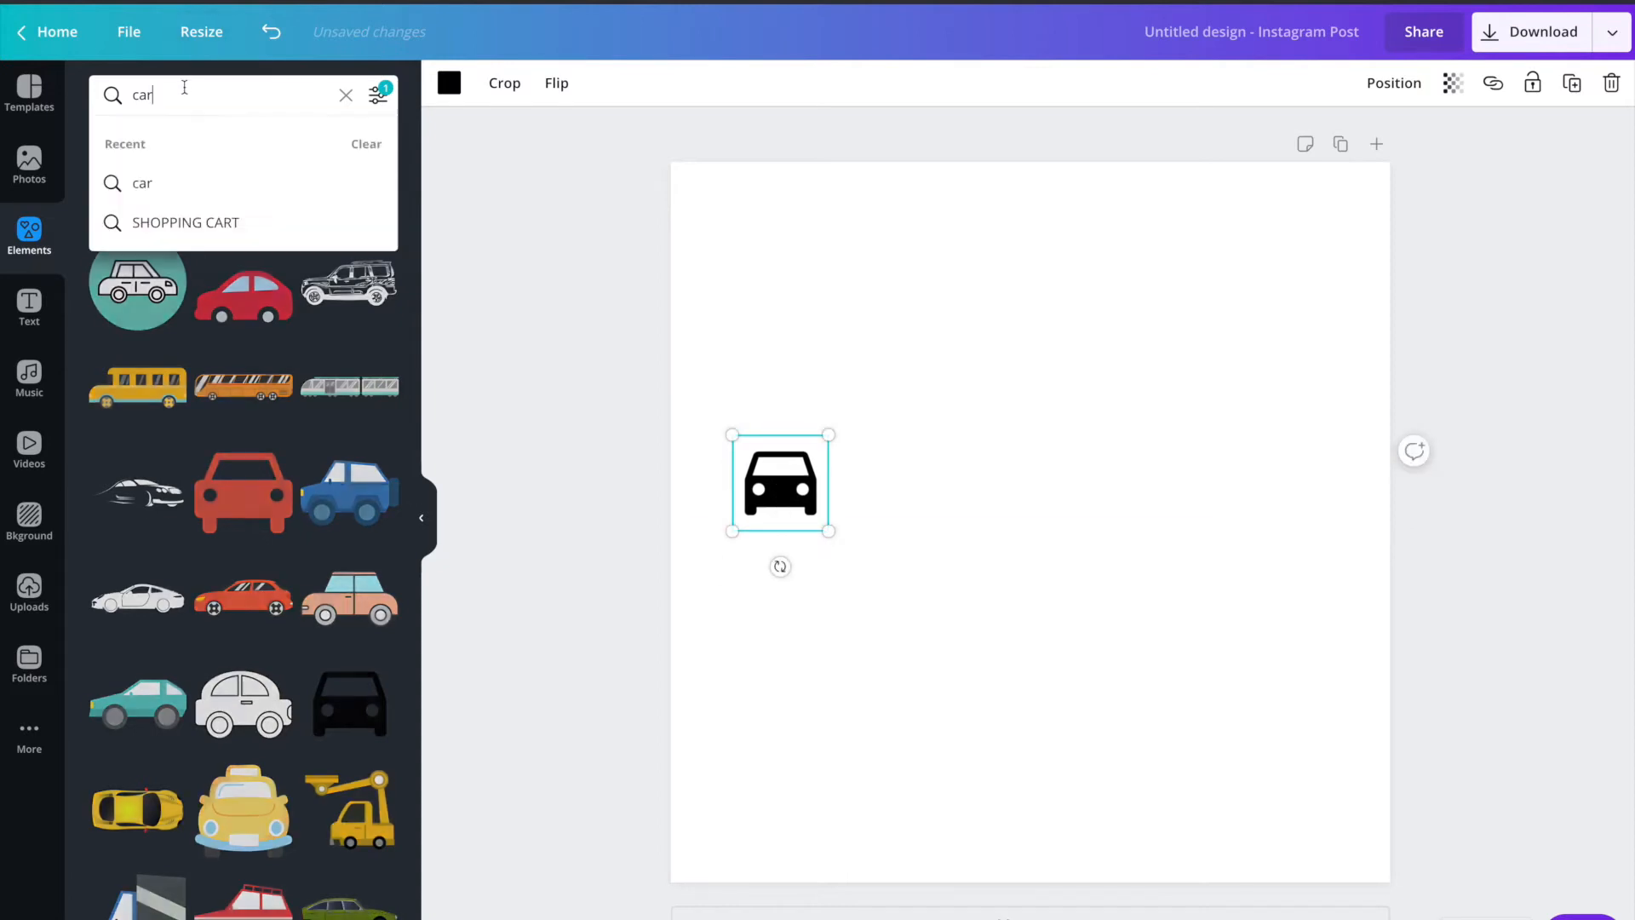
pyautogui.moveTo(175, 95); pyautogui.dragTo(123, 95)
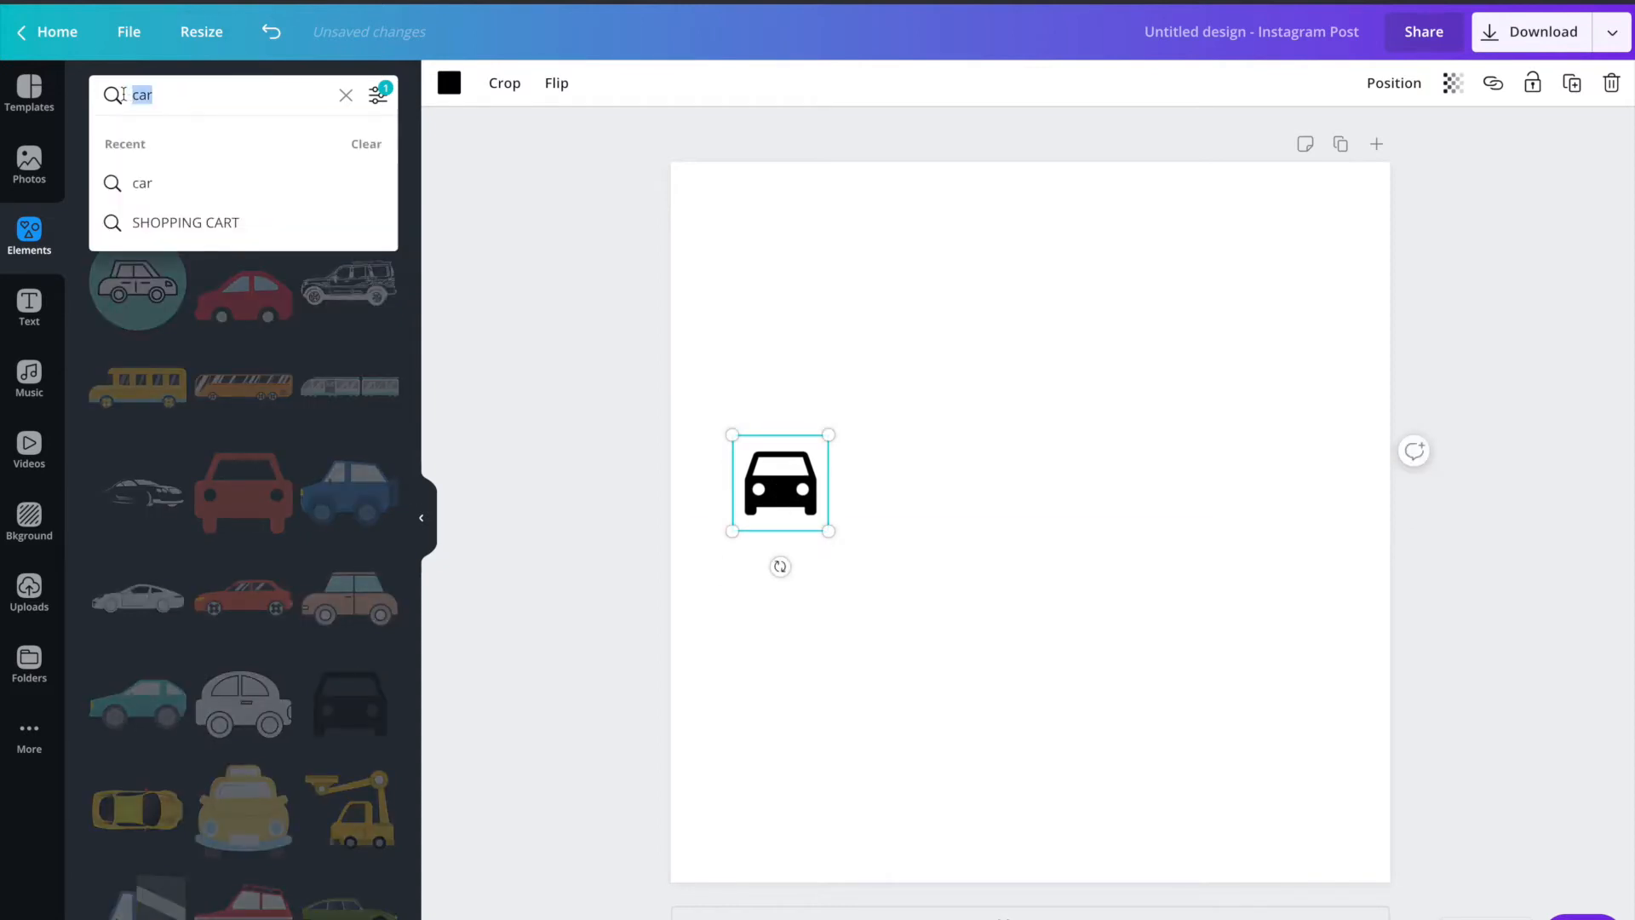
pyautogui.write('fen')
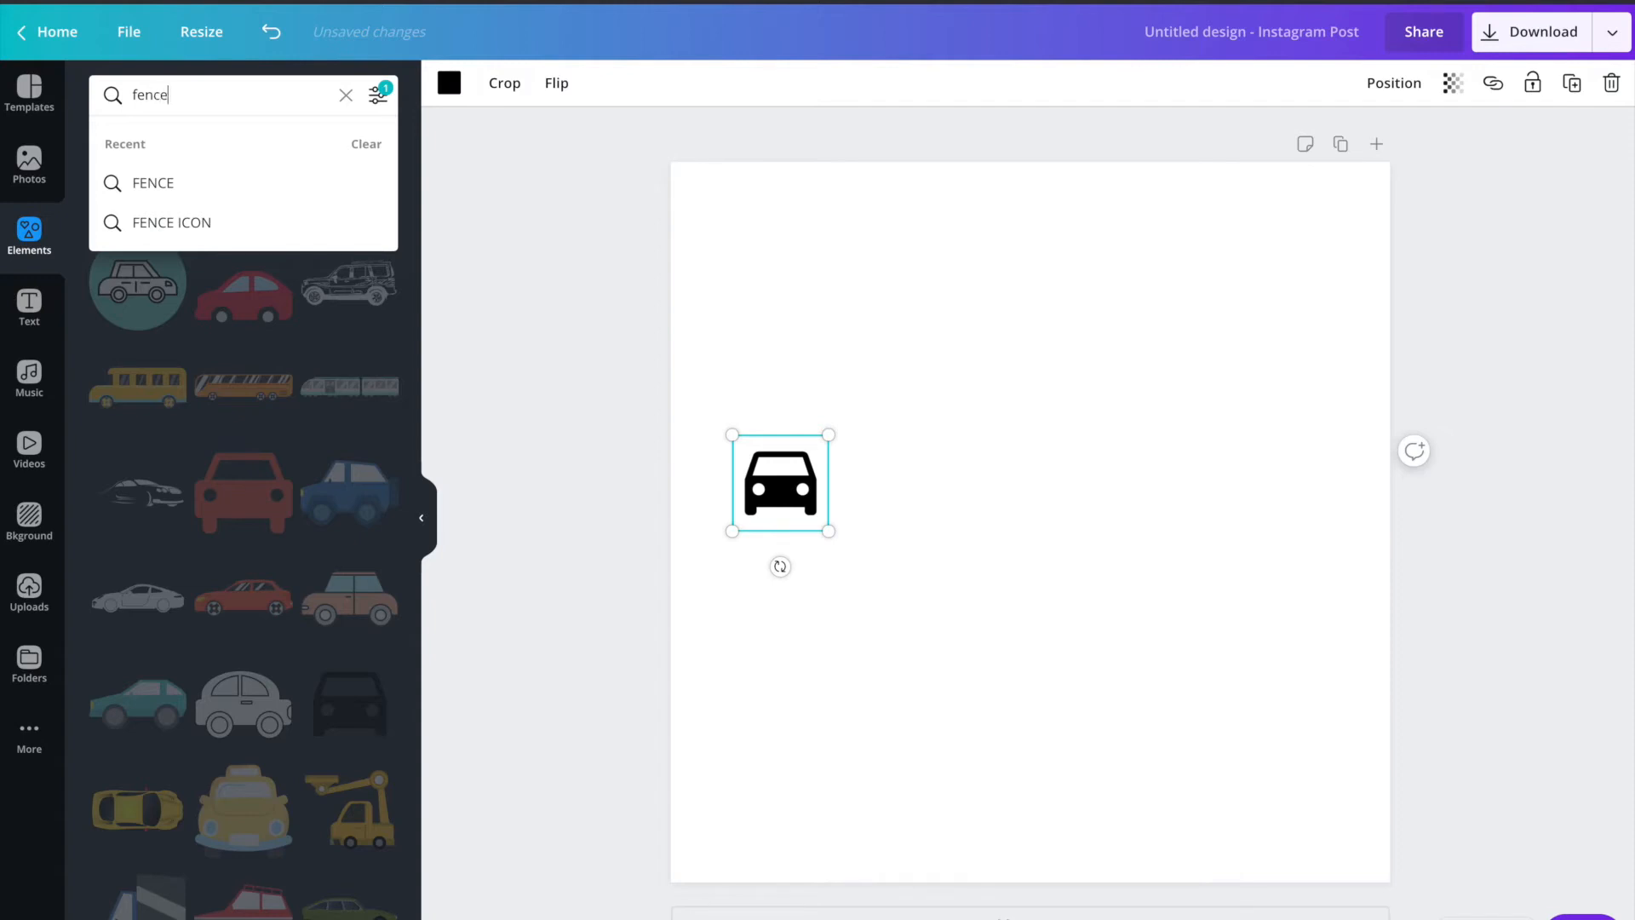
pyautogui.write('ce')
pyautogui.press('Return')
# Step: Add the orange picket fence graphic, shrink it to about the car's size, and place it in line beside the car
pyautogui.scroll(-1, 319, 247)
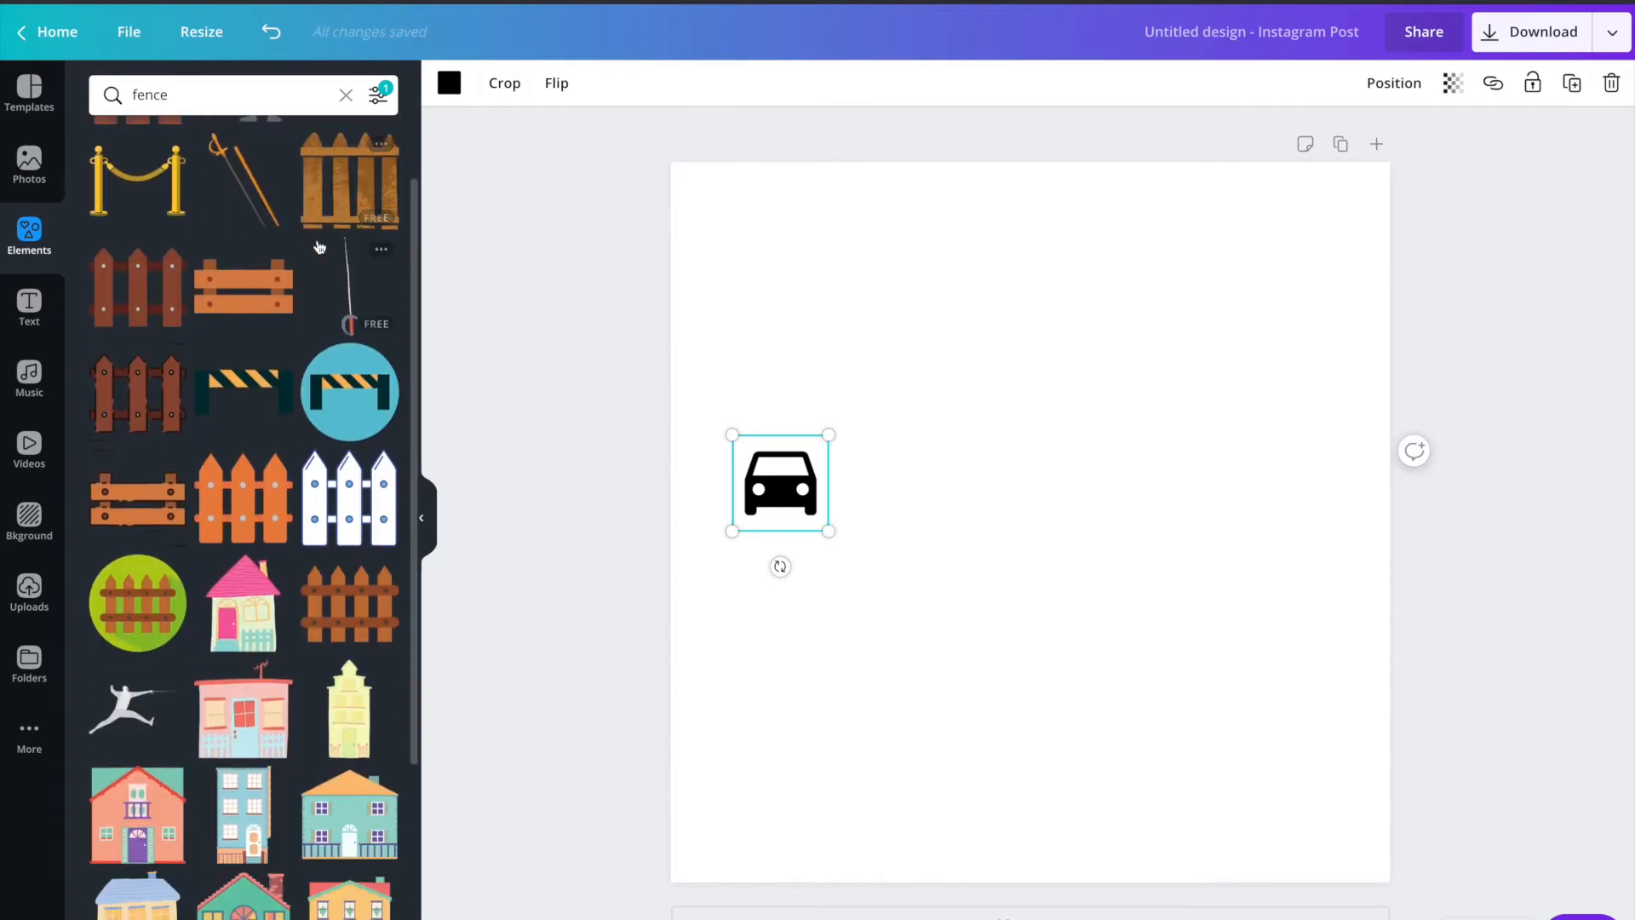
pyautogui.click(248, 504)
pyautogui.moveTo(890, 392)
pyautogui.mouseDown()
pyautogui.moveTo(1022, 513)
pyautogui.moveTo(890, 411)
pyautogui.mouseUp()
pyautogui.moveTo(993, 401); pyautogui.dragTo(979, 483)
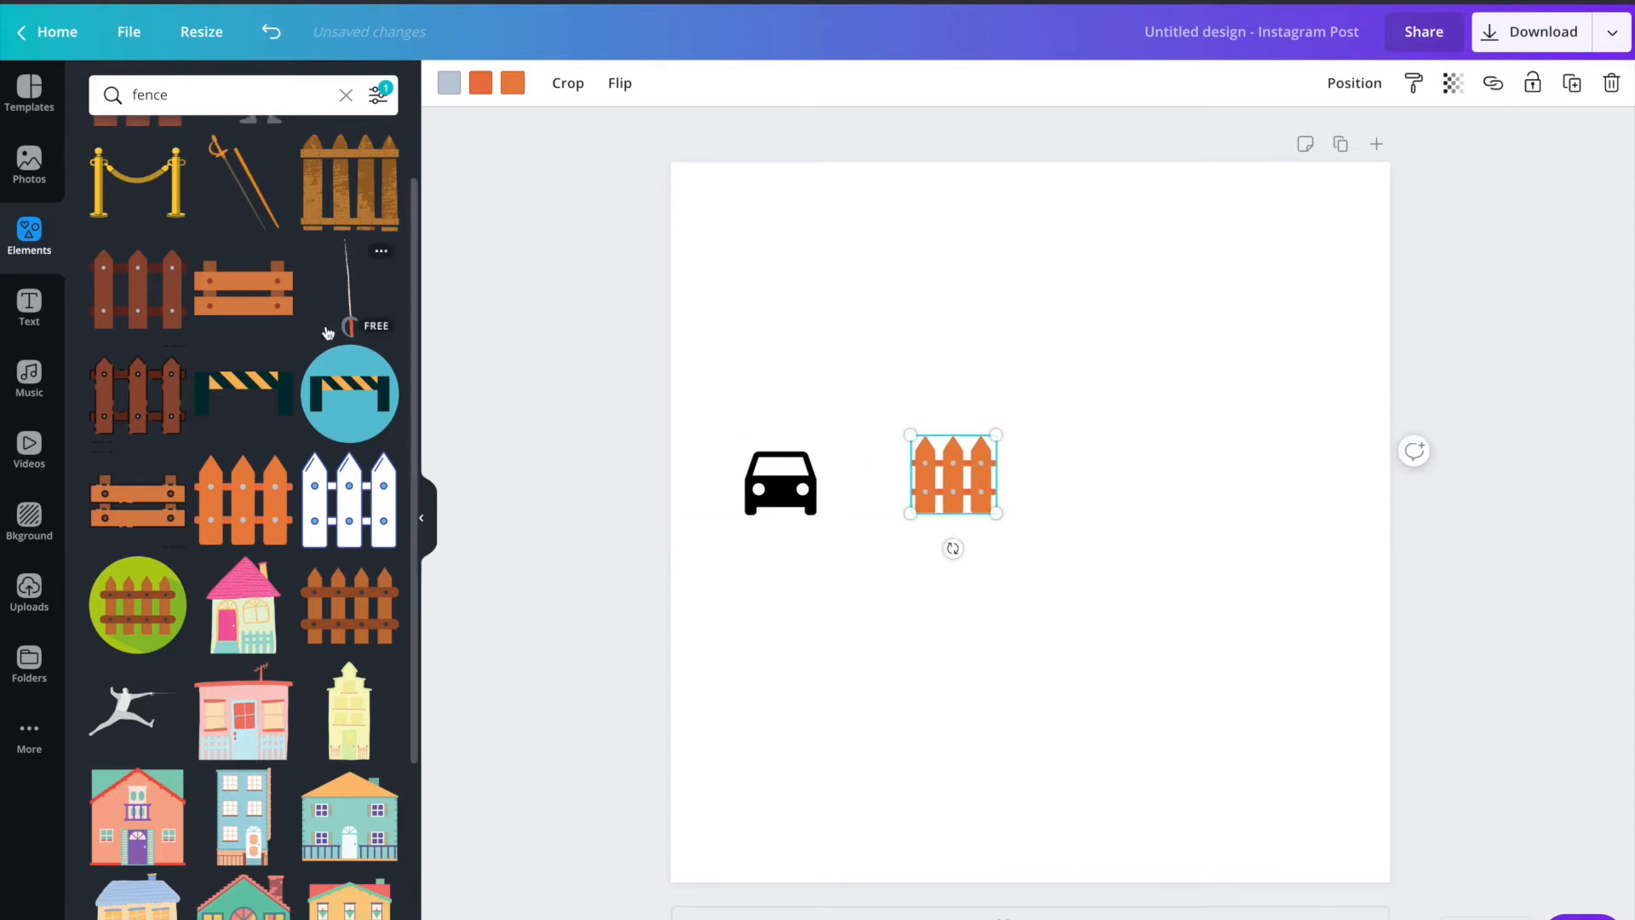
# Step: Search the elements library for "bed"
pyautogui.click(129, 95)
pyautogui.write('bed')
pyautogui.press('Return')
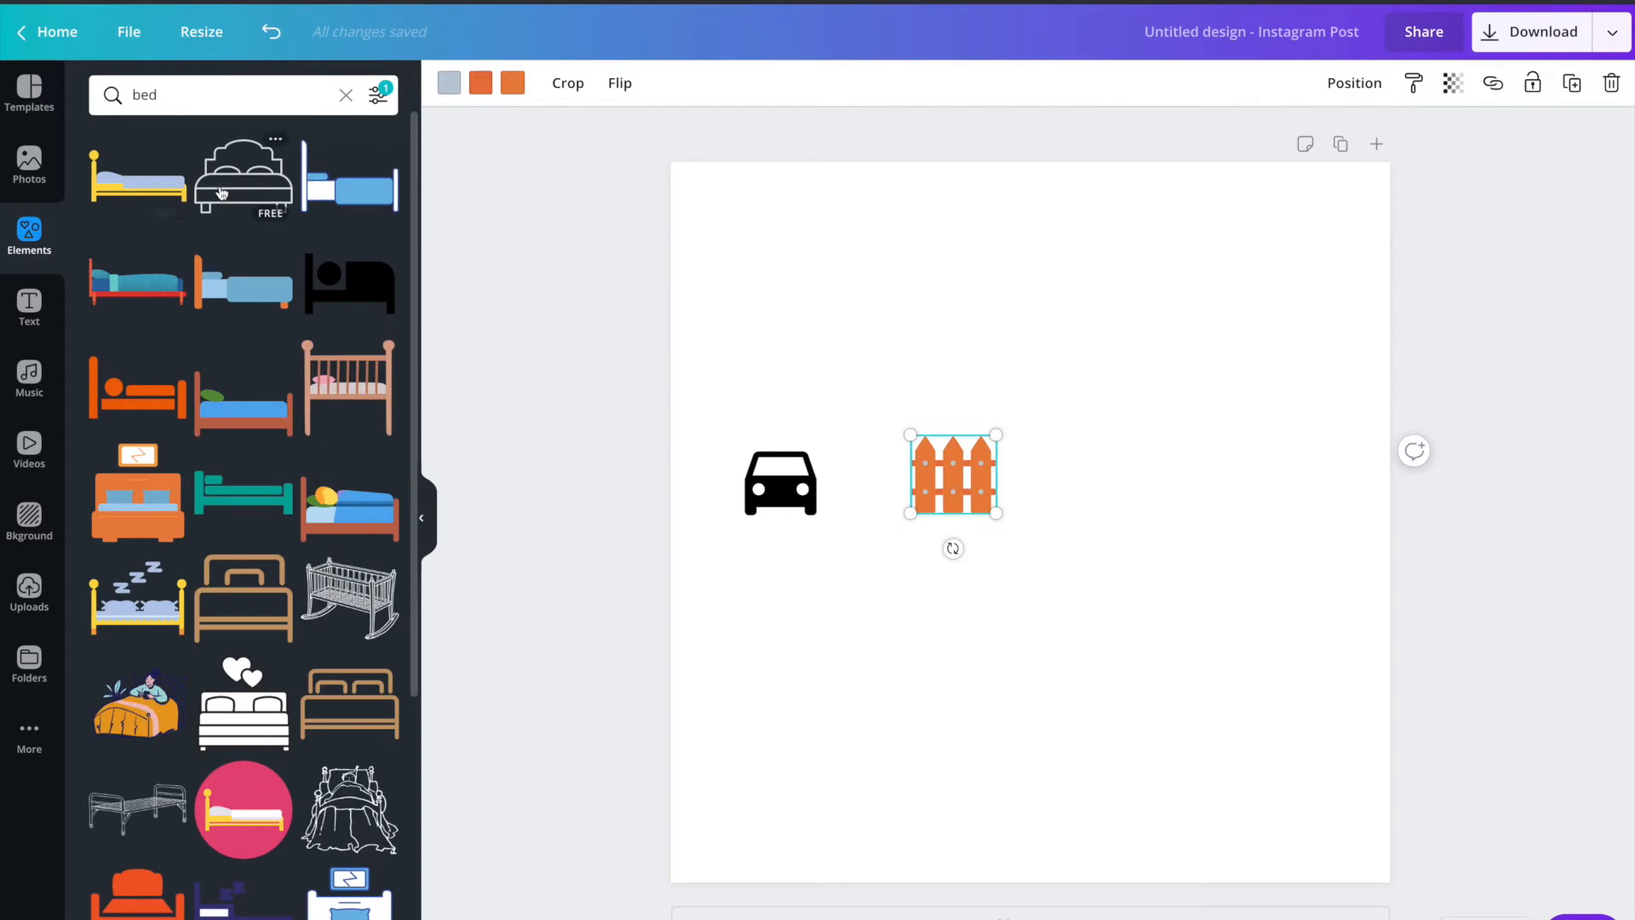
# Step: Add the solid black bed icon, shrink it to icon size, and place it near the page's right edge in the same row
pyautogui.scroll(-1, 220, 193)
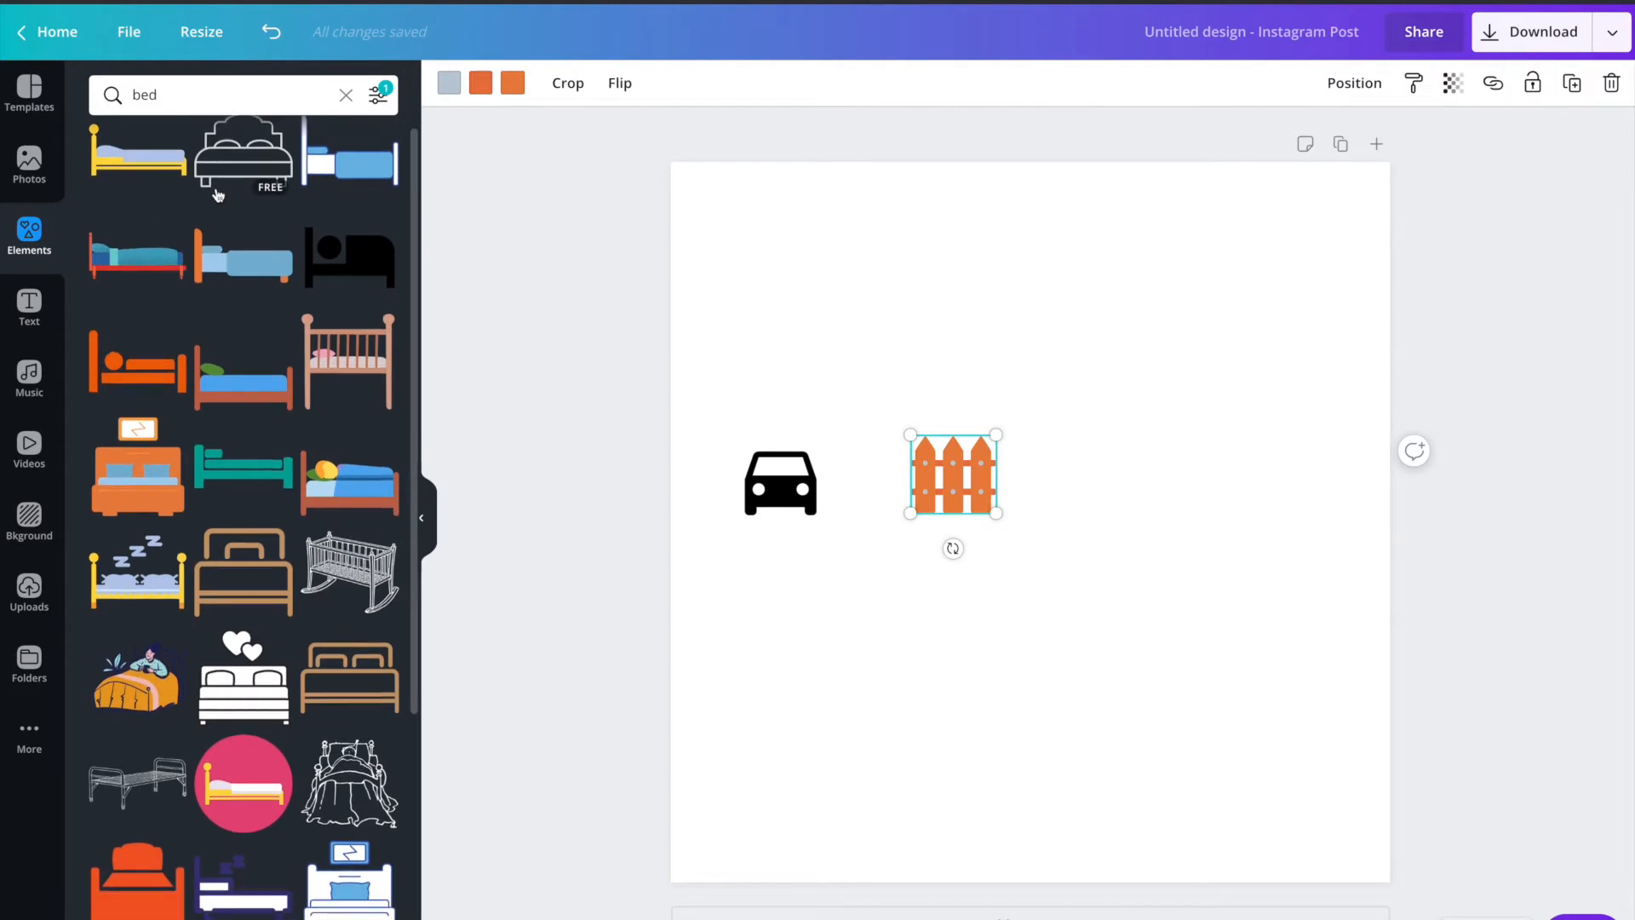
pyautogui.click(356, 261)
pyautogui.moveTo(885, 376); pyautogui.dragTo(1058, 556)
pyautogui.moveTo(1138, 612); pyautogui.dragTo(1245, 484)
# Step: Reduce the bed icon to match the car's size and reposition the fence midway between the car and the bed
pyautogui.moveTo(940, 475); pyautogui.dragTo(995, 474)
pyautogui.click(1195, 460)
pyautogui.moveTo(1164, 417); pyautogui.dragTo(1181, 433)
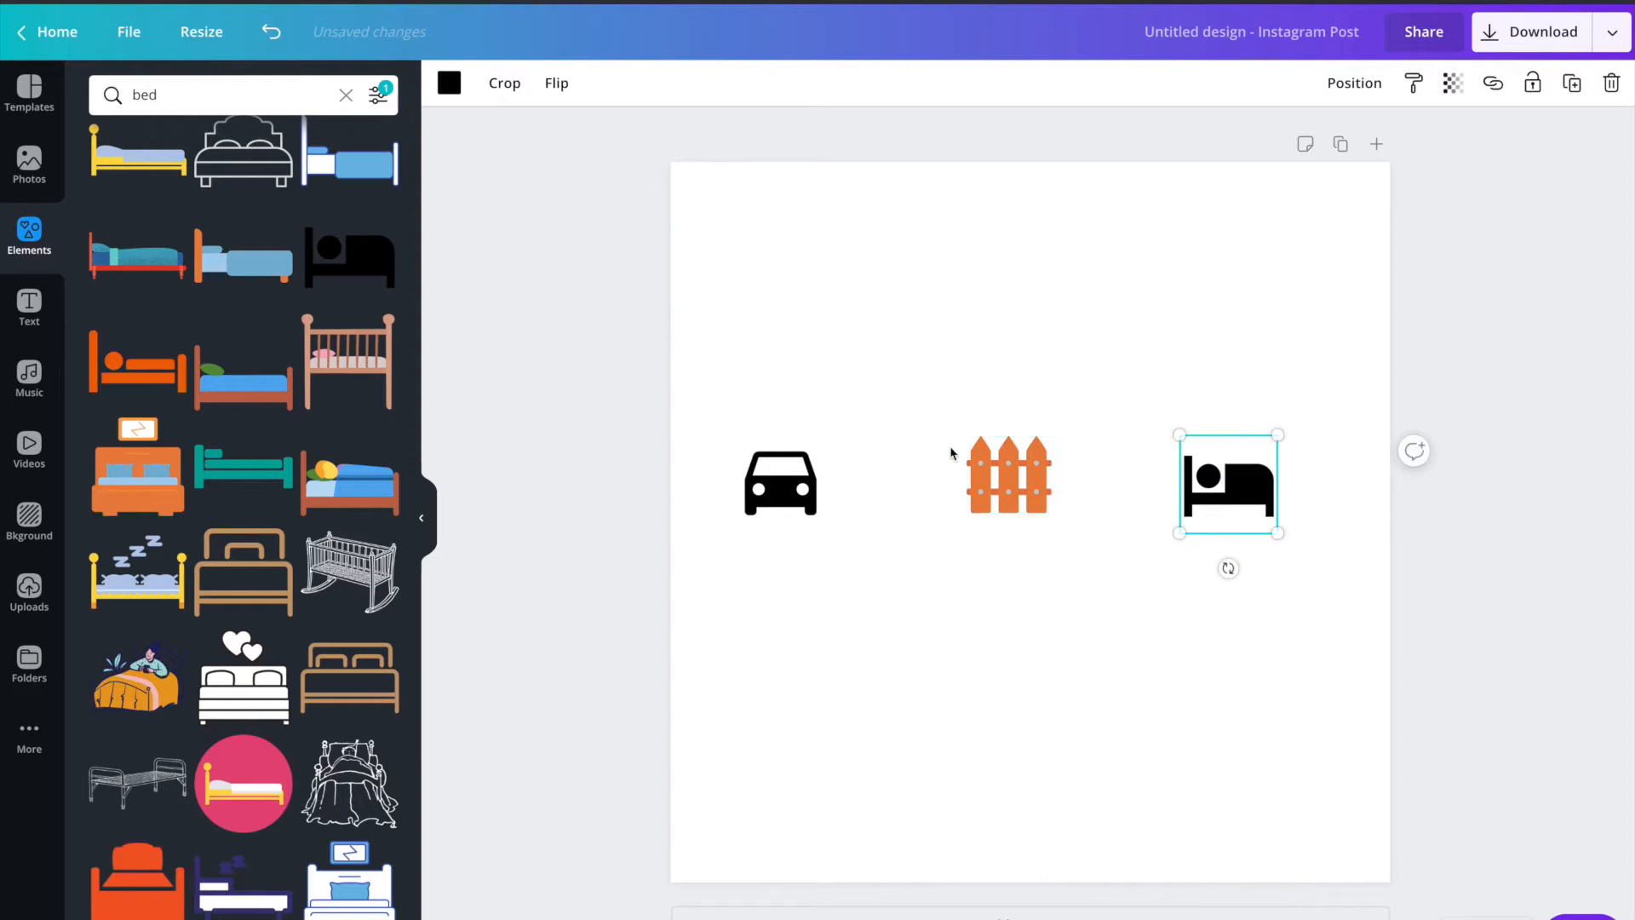
pyautogui.moveTo(1024, 479); pyautogui.dragTo(980, 478)
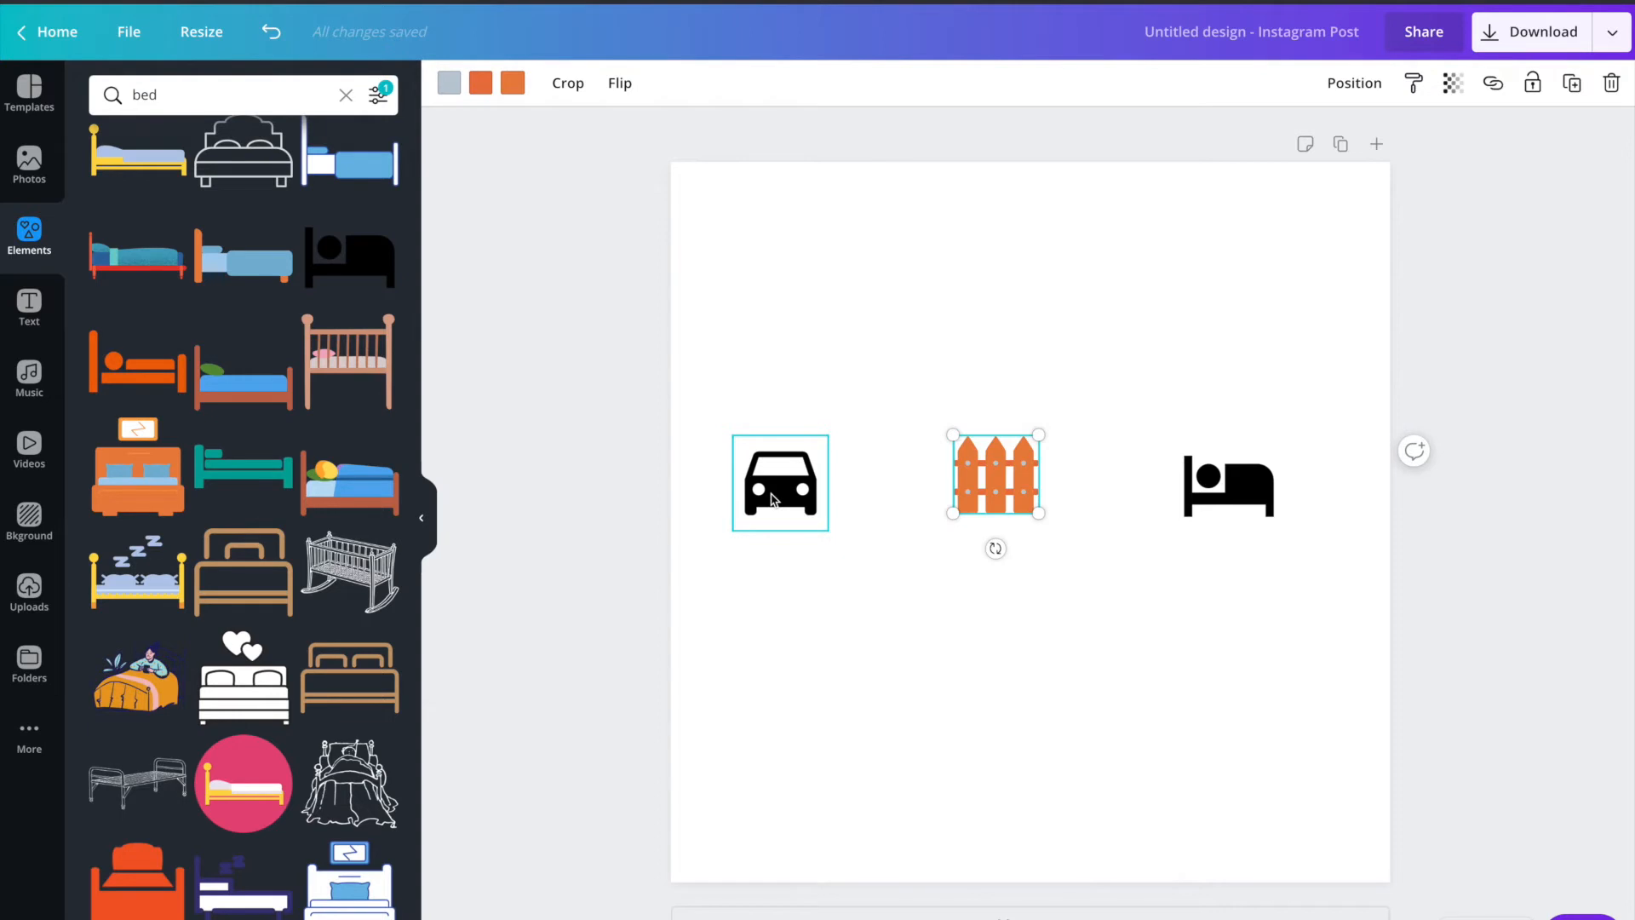
# Step: Recolour the car and bed icons with the taupe-grey swatch from the Fourth Street Colours palette
pyautogui.click(772, 502)
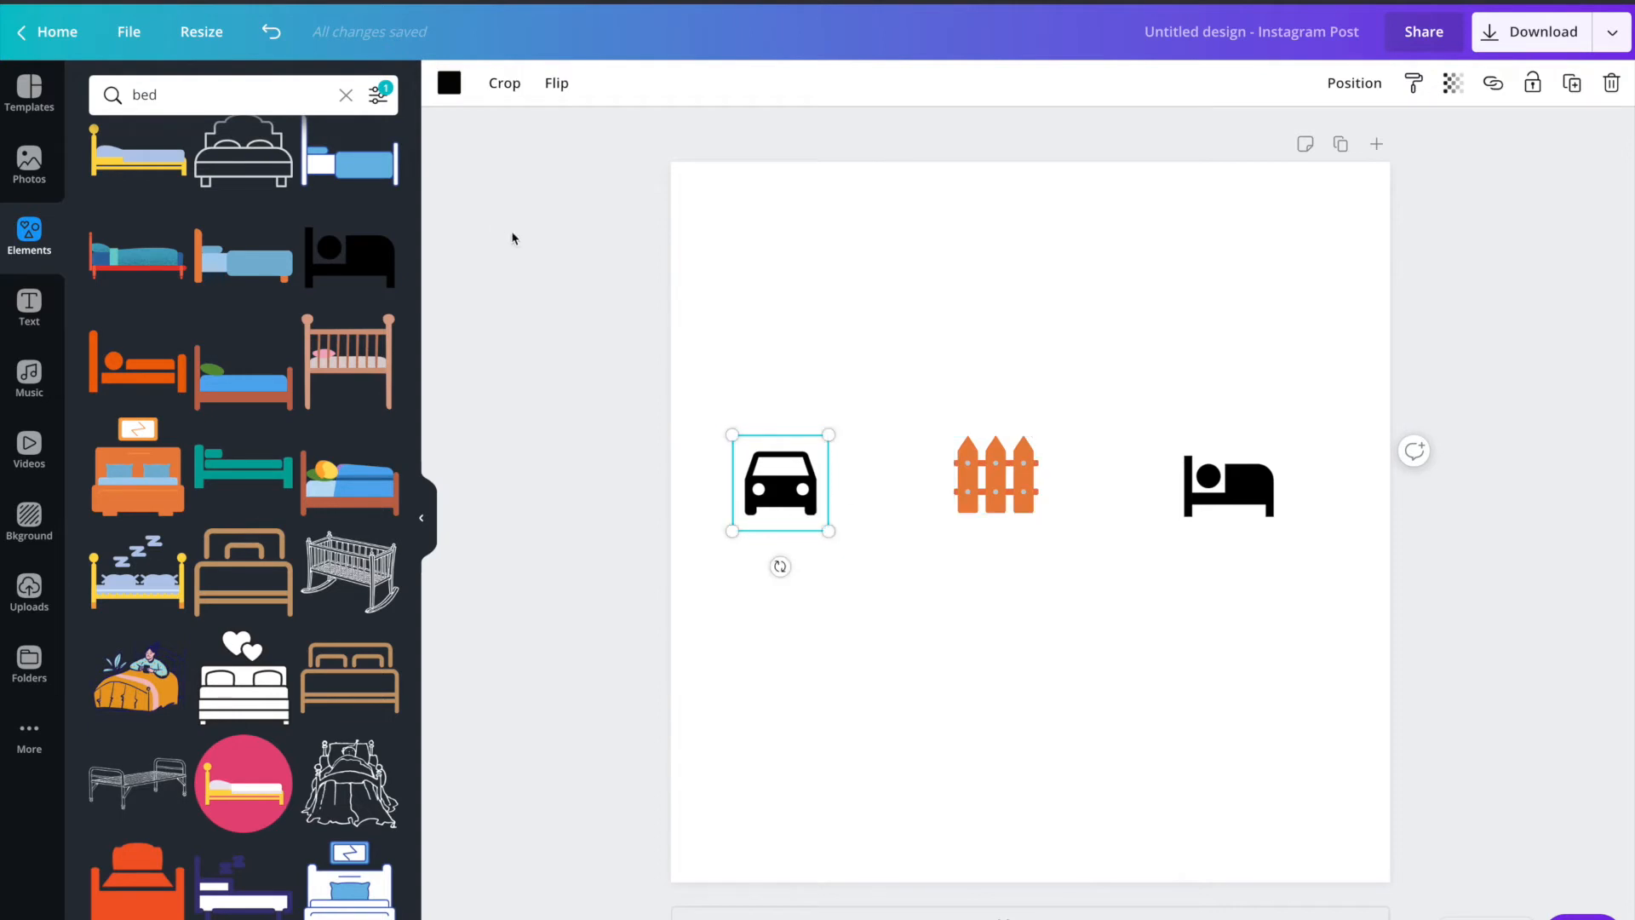
pyautogui.click(448, 84)
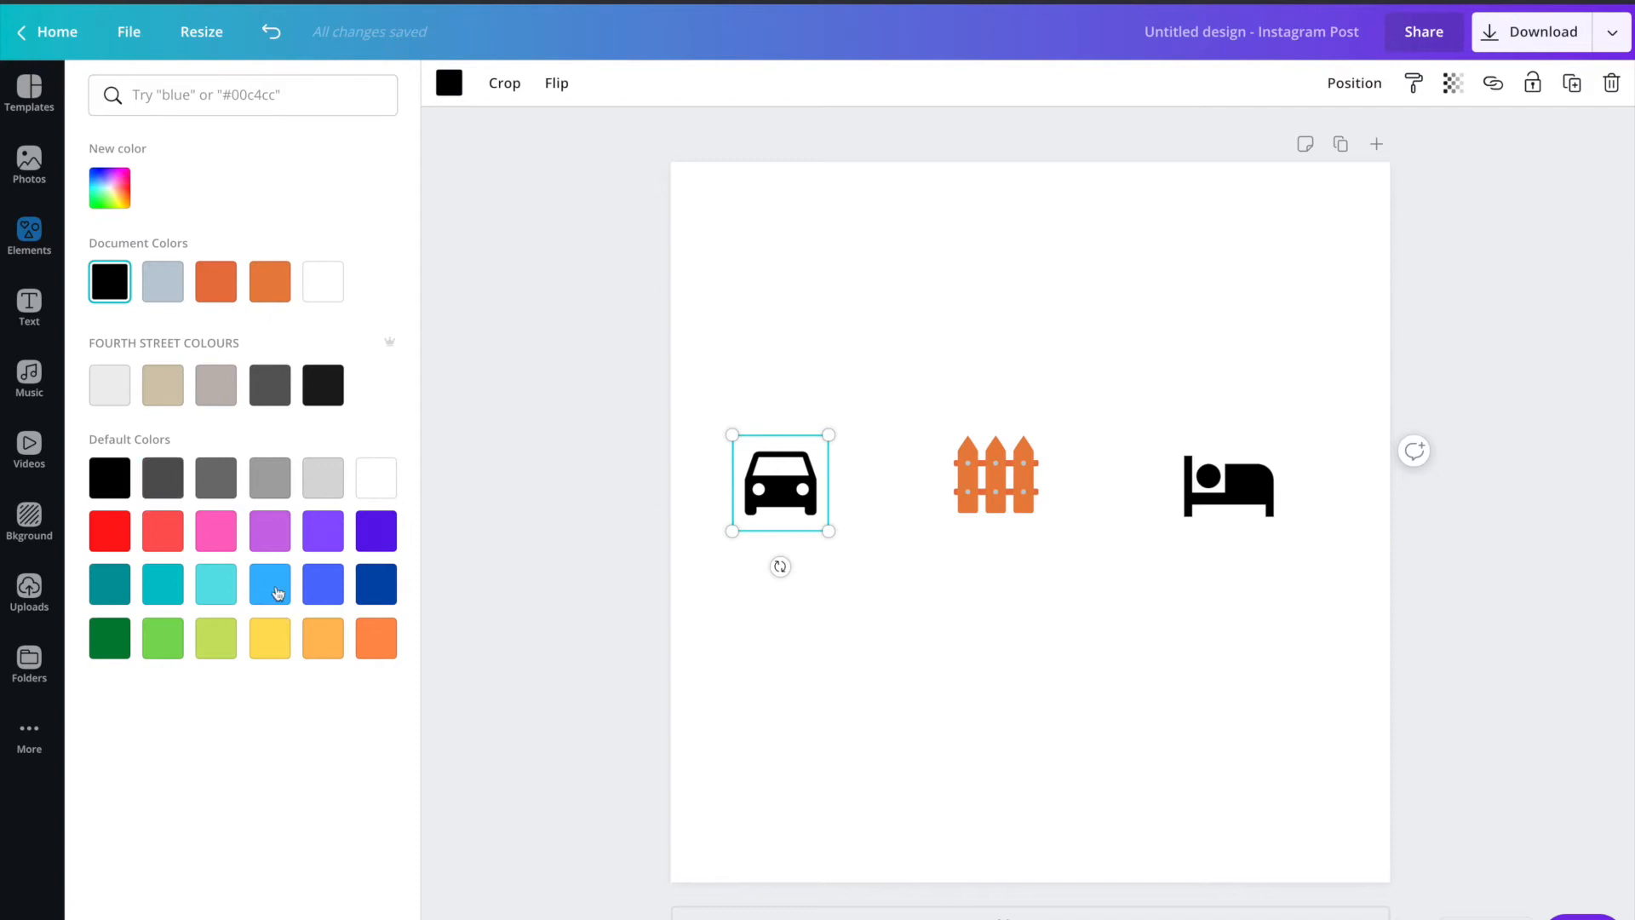
pyautogui.click(104, 189)
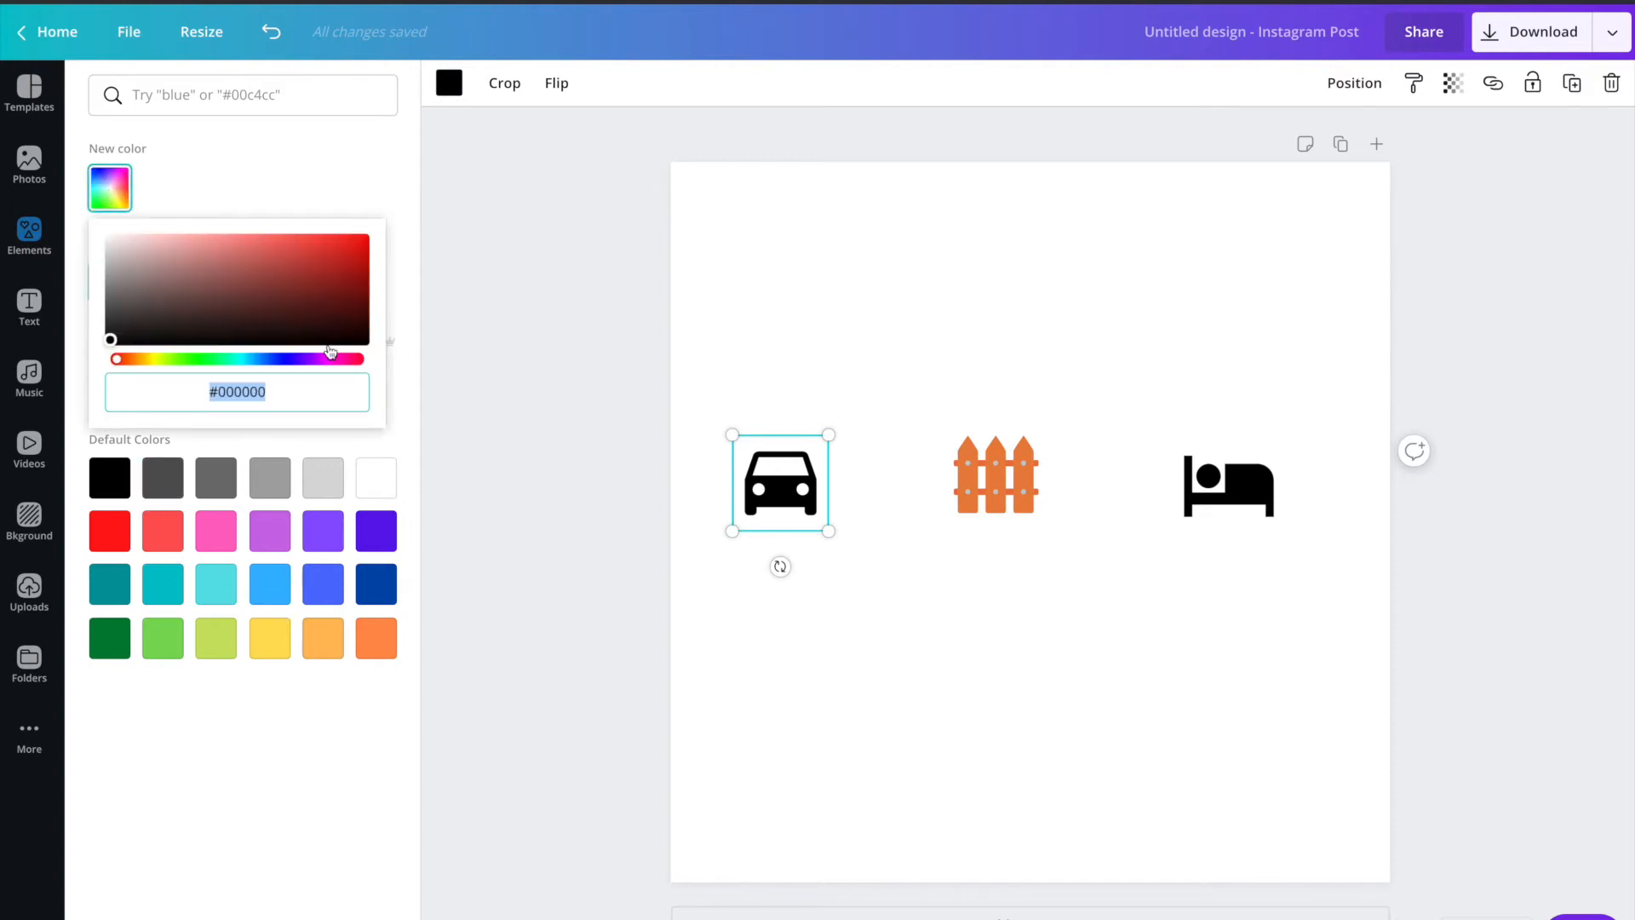
pyautogui.moveTo(310, 397); pyautogui.dragTo(206, 389)
pyautogui.click(278, 193)
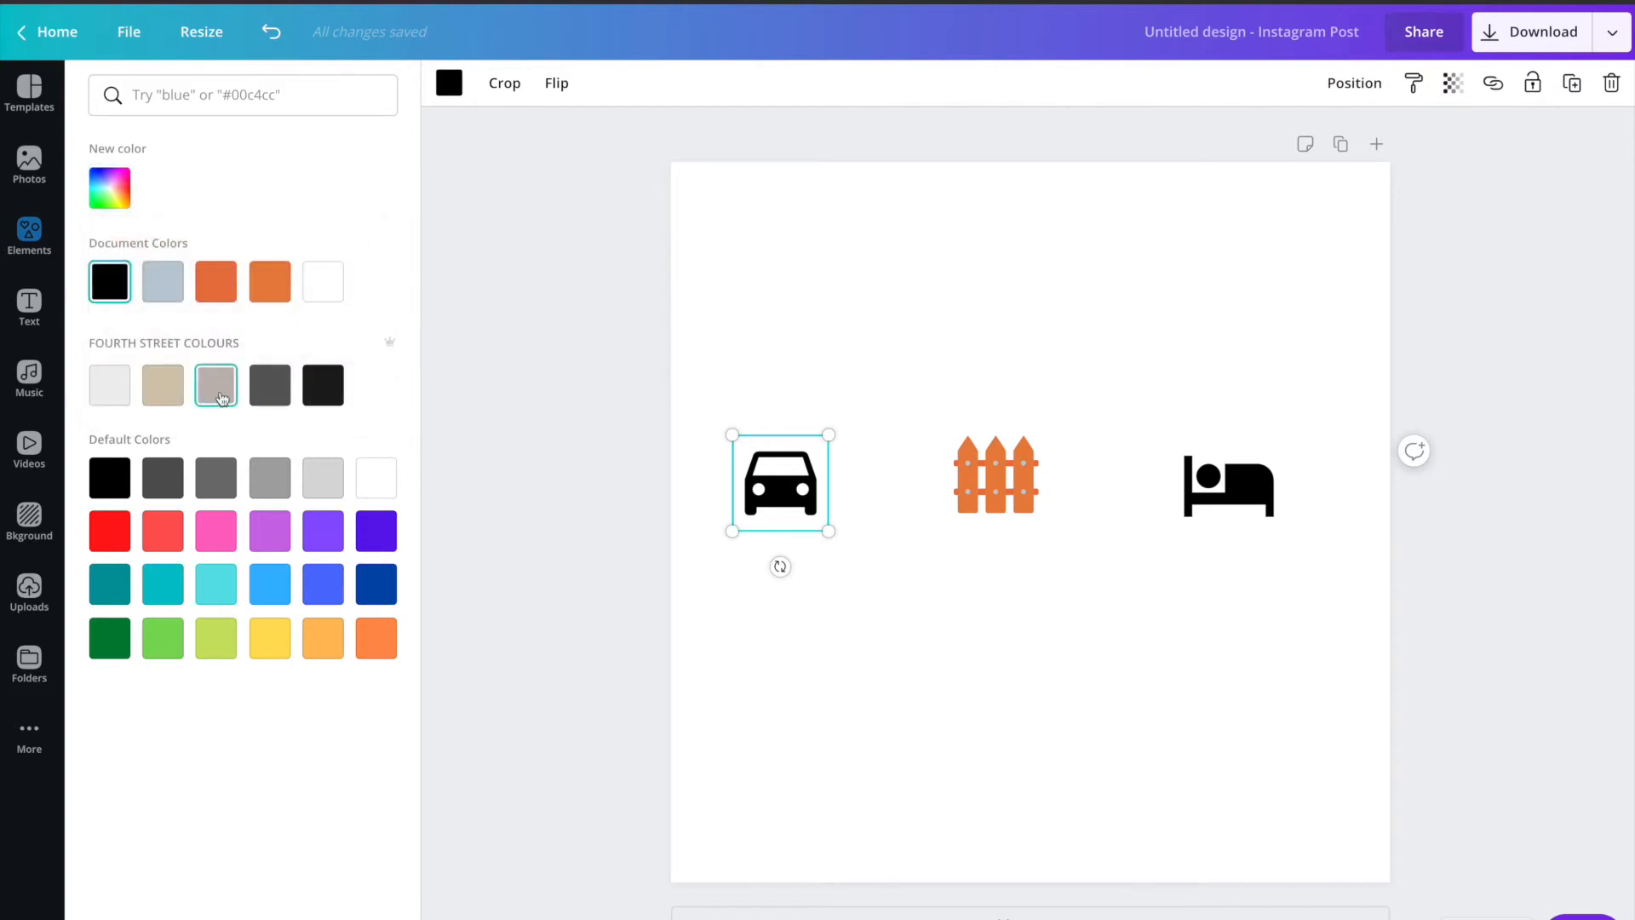
pyautogui.click(219, 394)
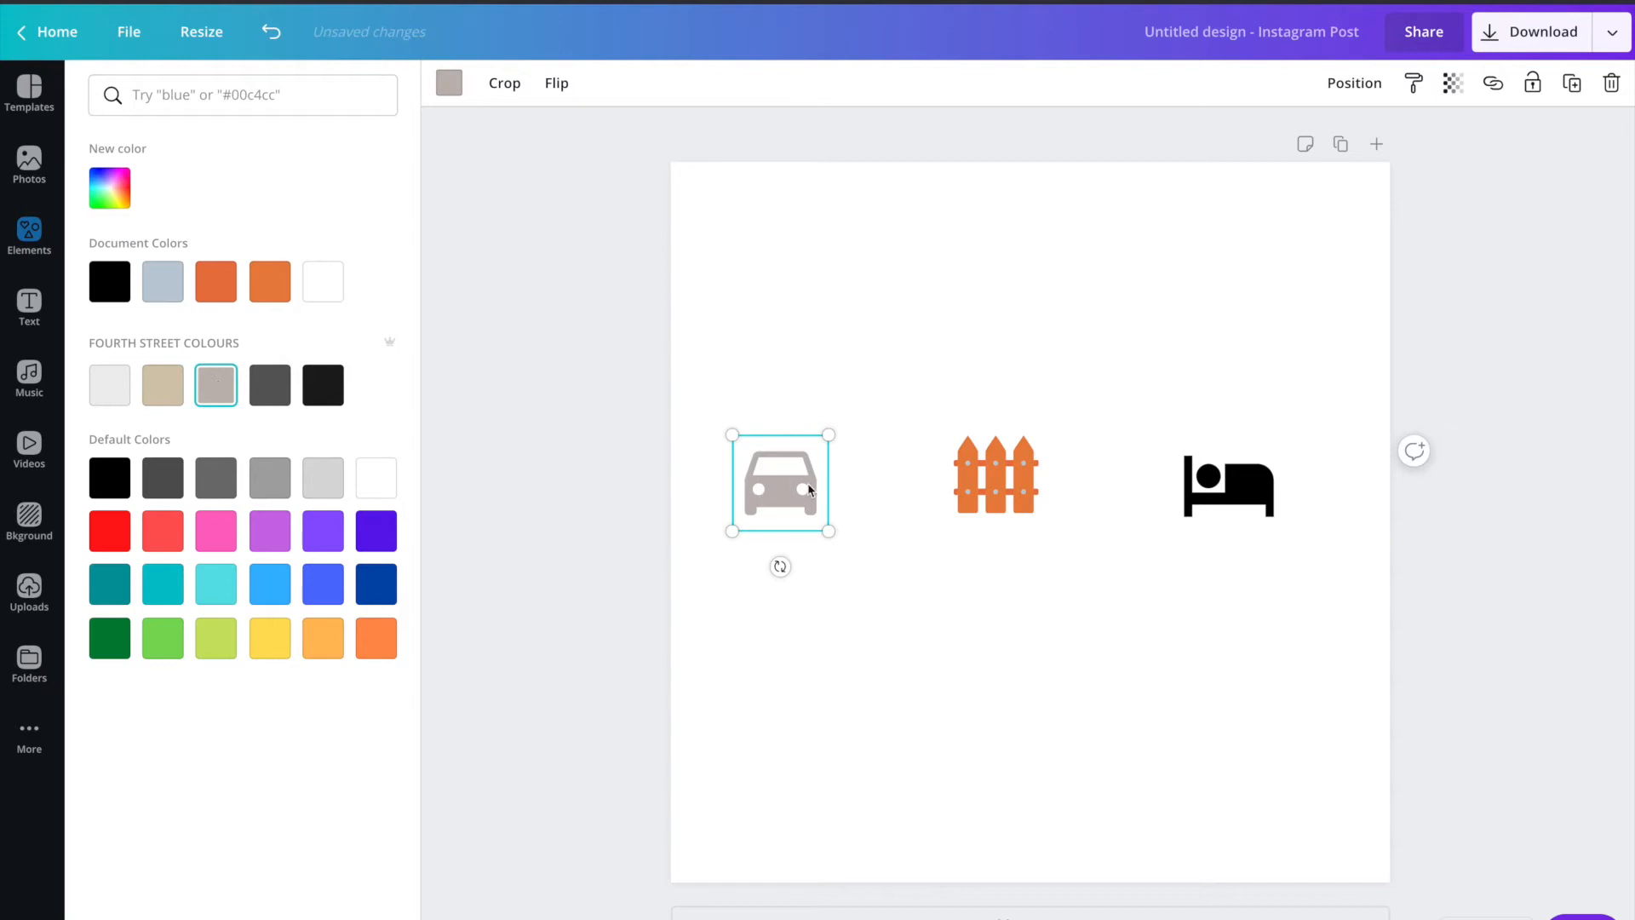
pyautogui.click(1267, 487)
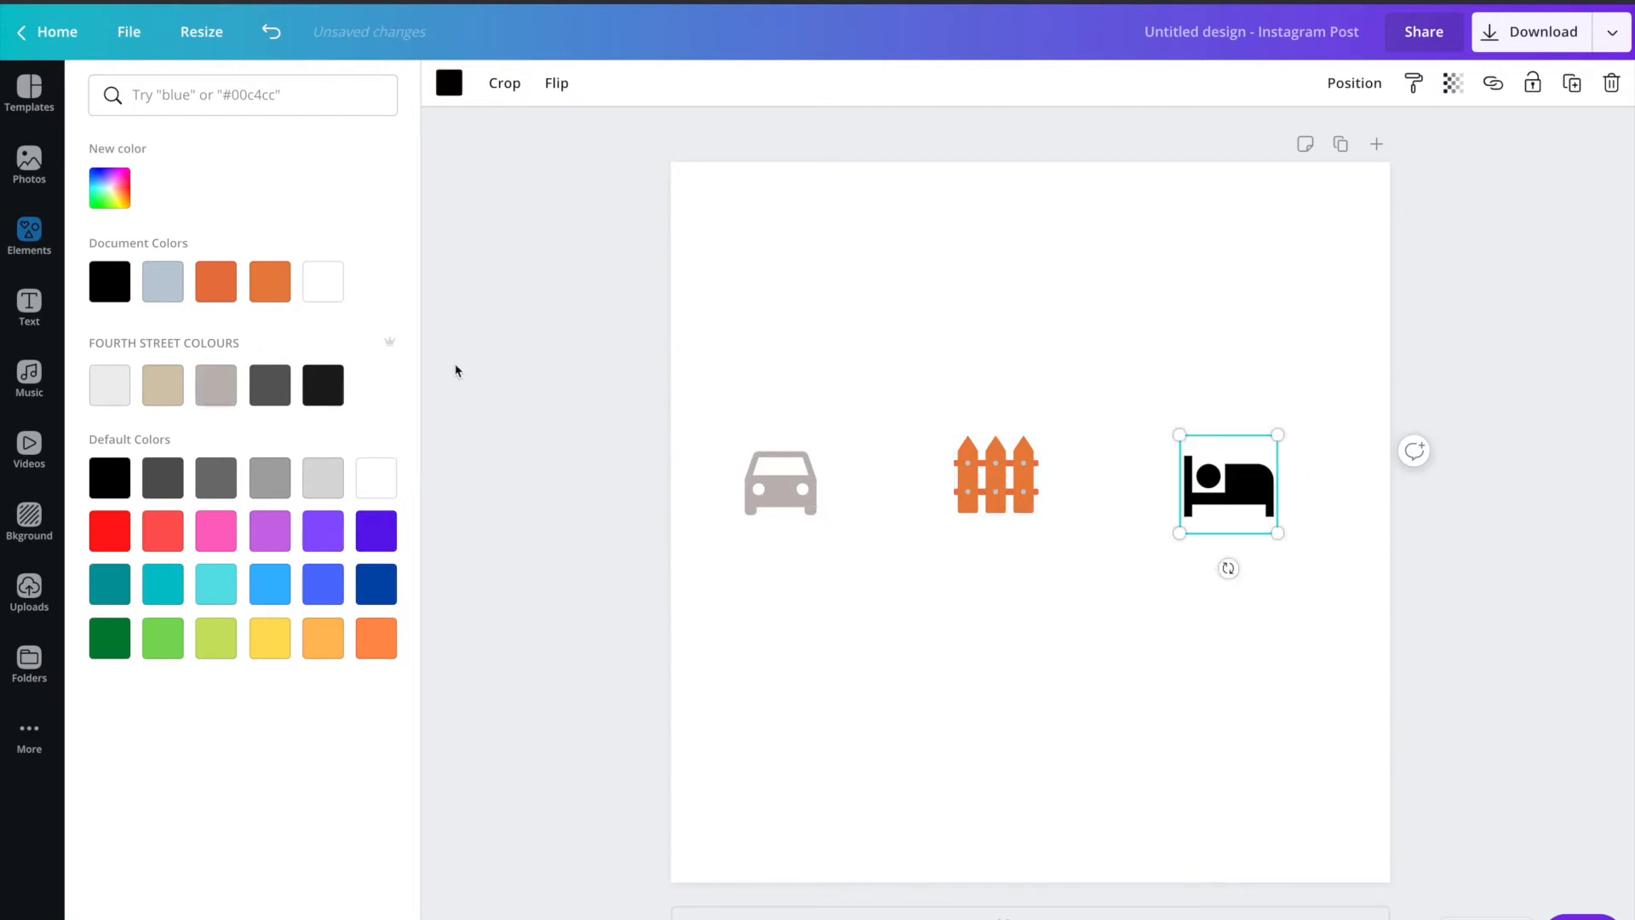
pyautogui.click(218, 392)
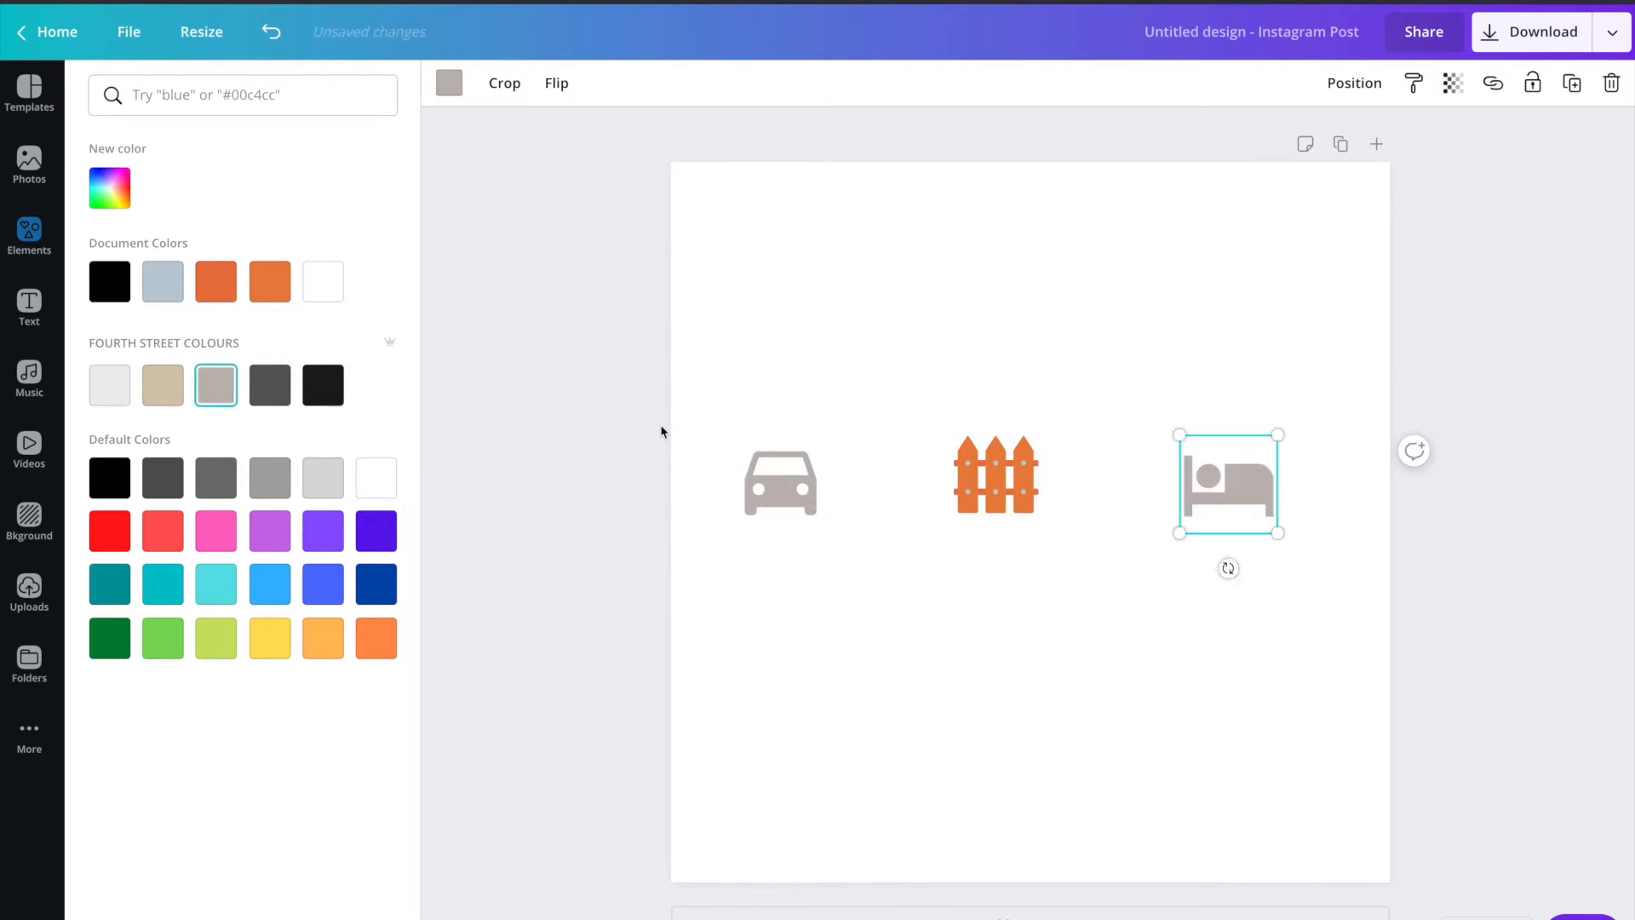
# Step: Change all three colours of the fence graphic to the taupe-grey Fourth Street Colours swatch
pyautogui.click(968, 485)
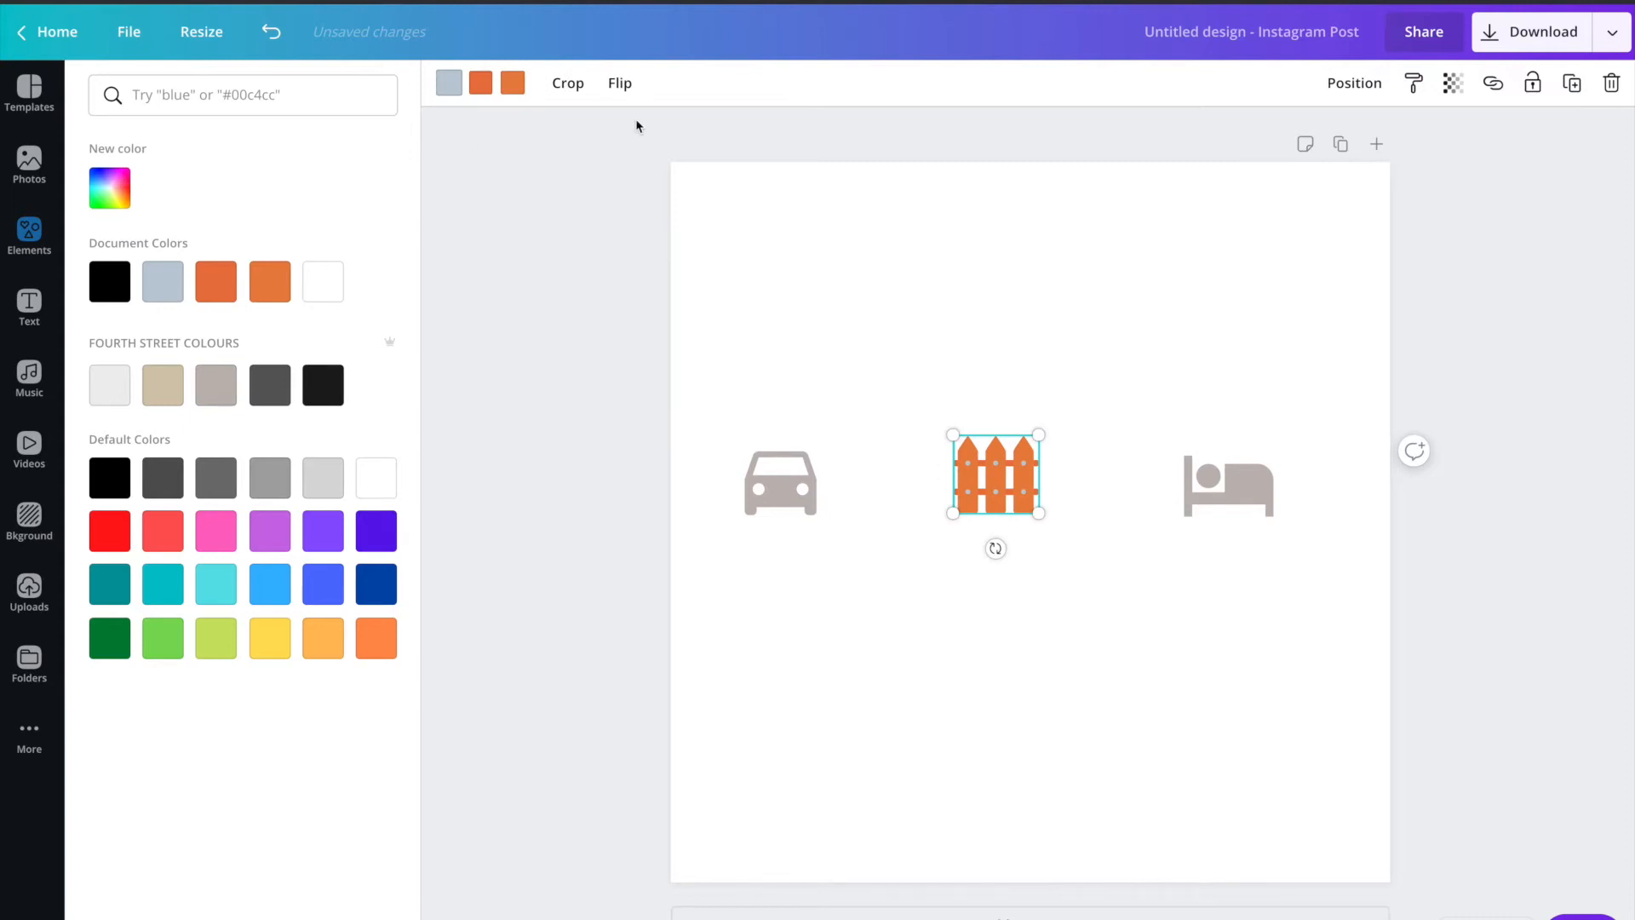
pyautogui.click(446, 85)
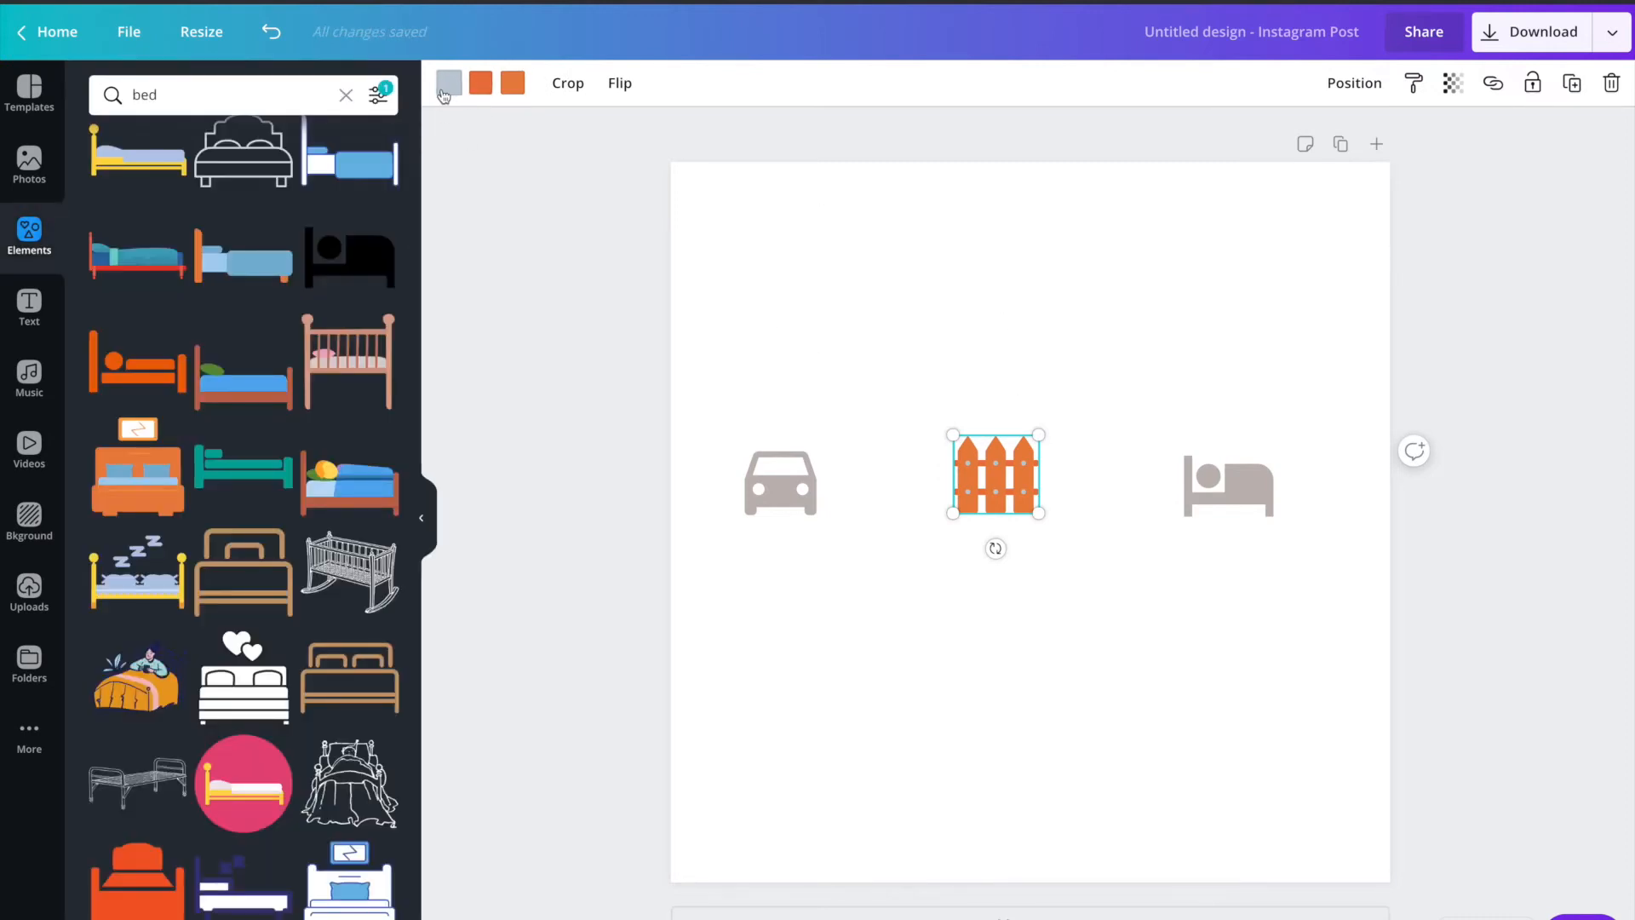
pyautogui.click(449, 87)
pyautogui.click(216, 387)
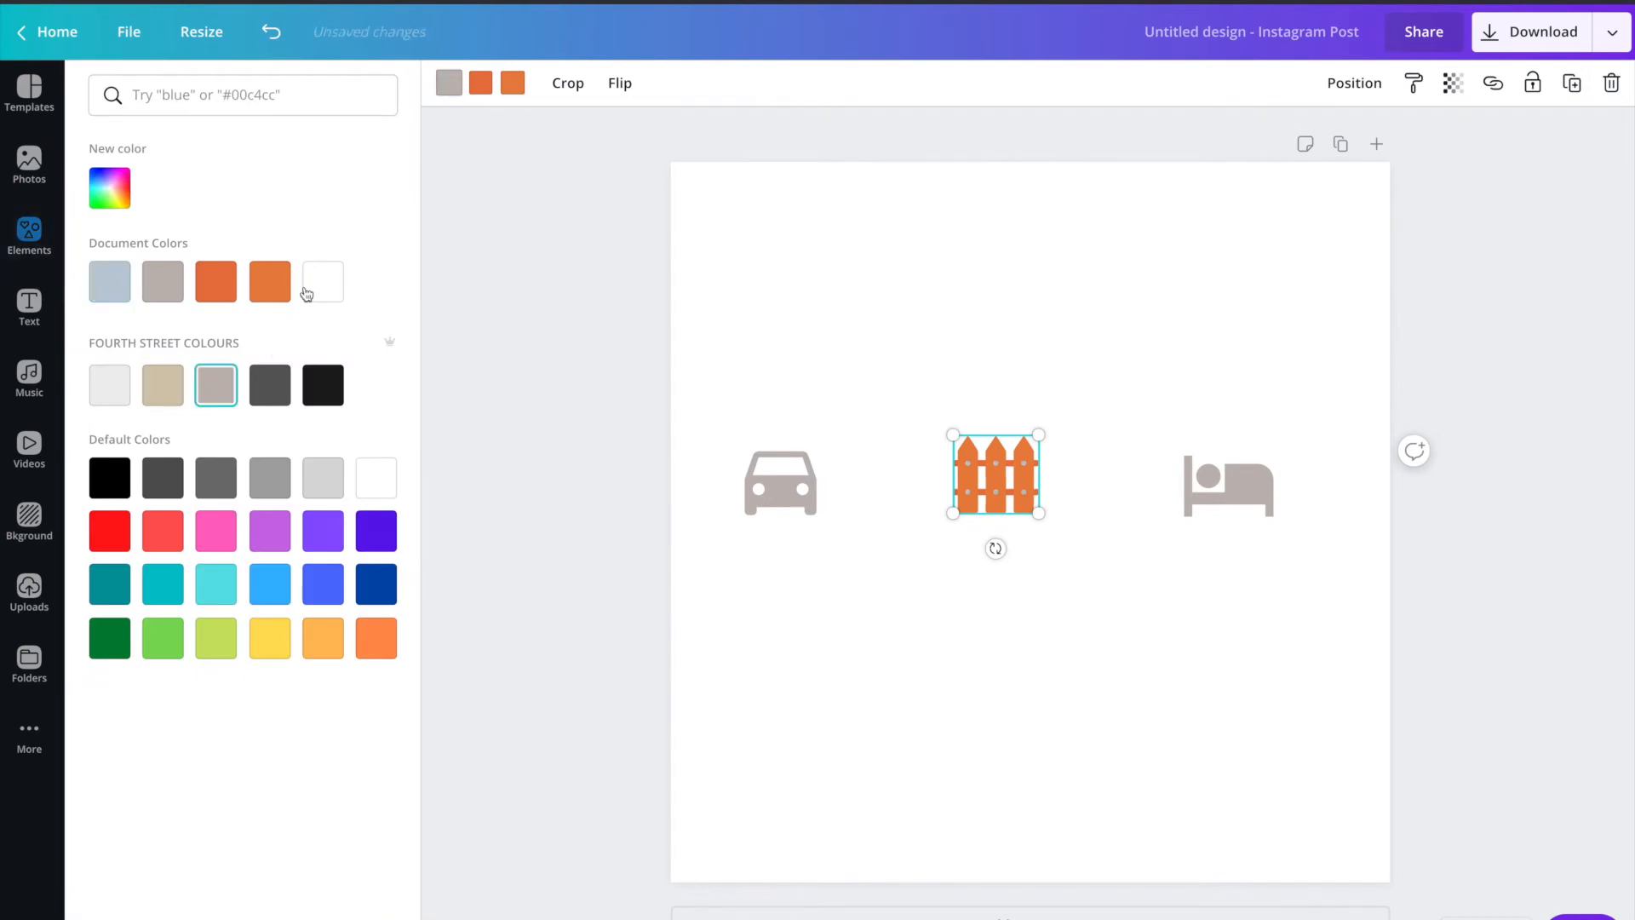
pyautogui.click(481, 83)
pyautogui.click(215, 385)
pyautogui.click(513, 84)
pyautogui.click(216, 385)
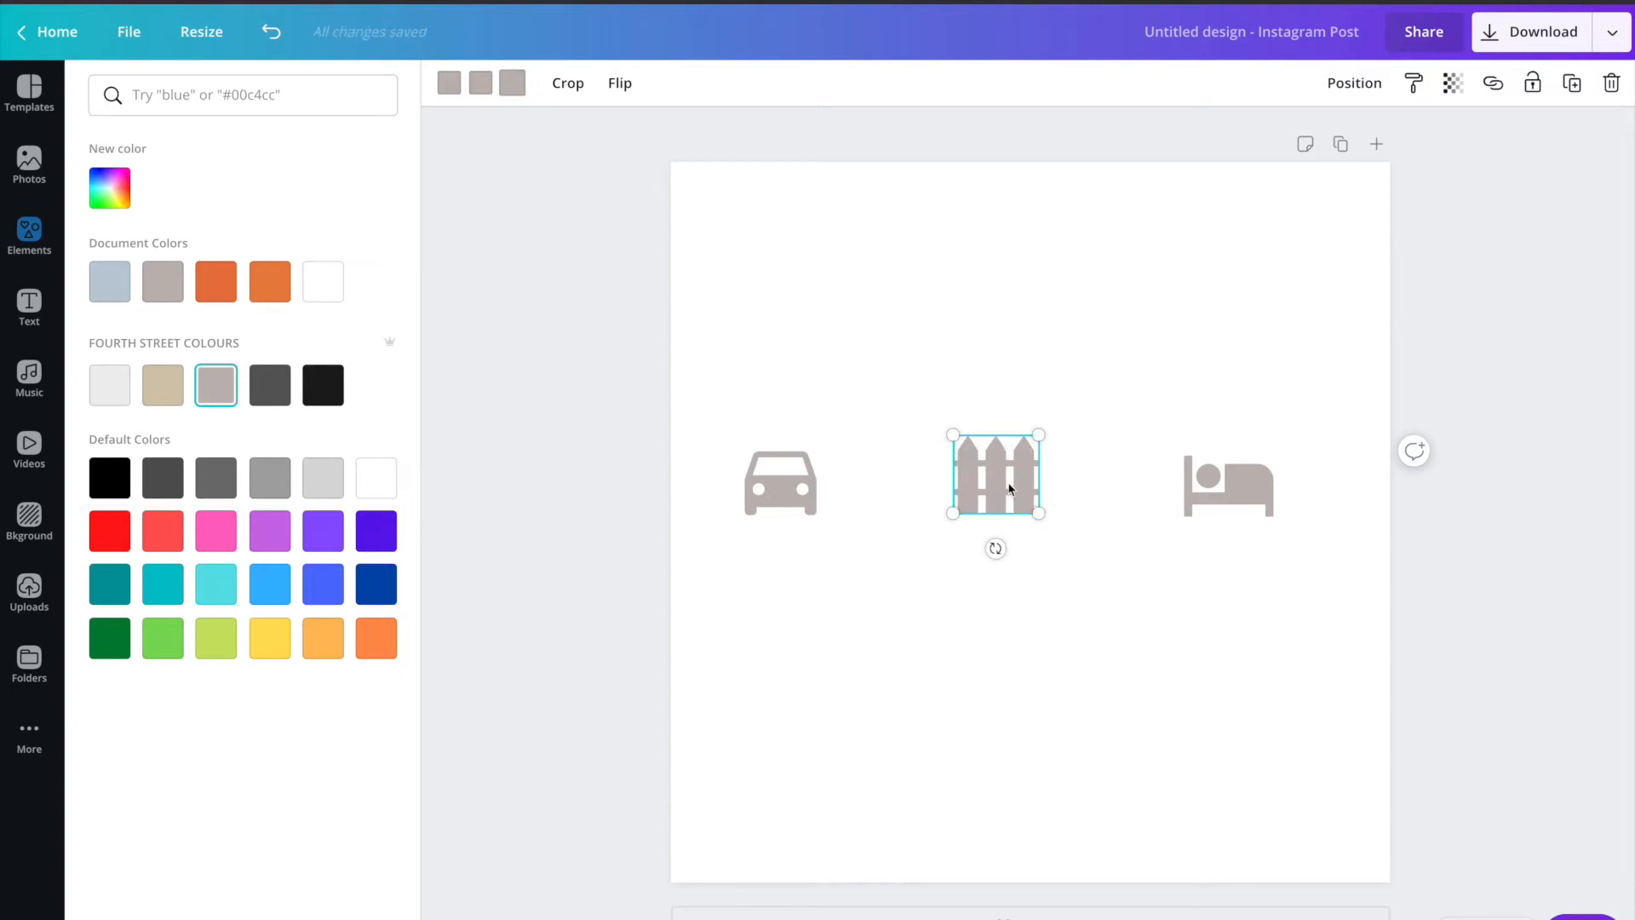
# Step: Shrink the fence icon slightly and shift both it and the bed a little to the right
pyautogui.moveTo(1005, 482)
pyautogui.mouseDown()
pyautogui.moveTo(968, 483)
pyautogui.moveTo(995, 442)
pyautogui.moveTo(999, 484)
pyautogui.moveTo(992, 469)
pyautogui.moveTo(1017, 475)
pyautogui.mouseUp()
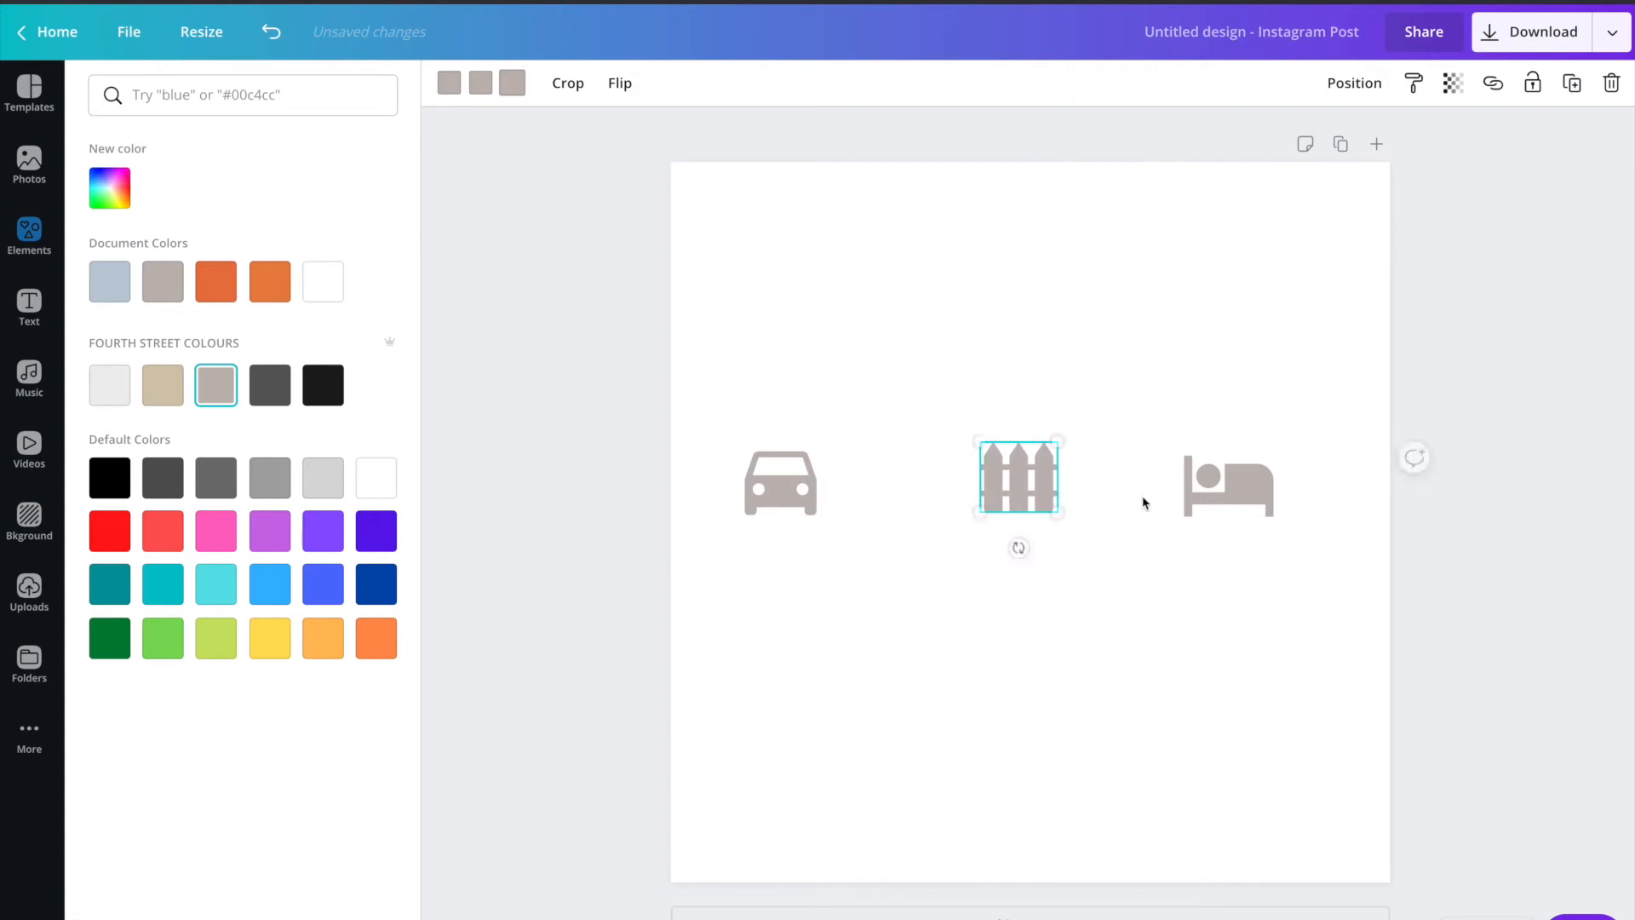
pyautogui.click(1214, 488)
pyautogui.moveTo(1214, 488); pyautogui.dragTo(1228, 492)
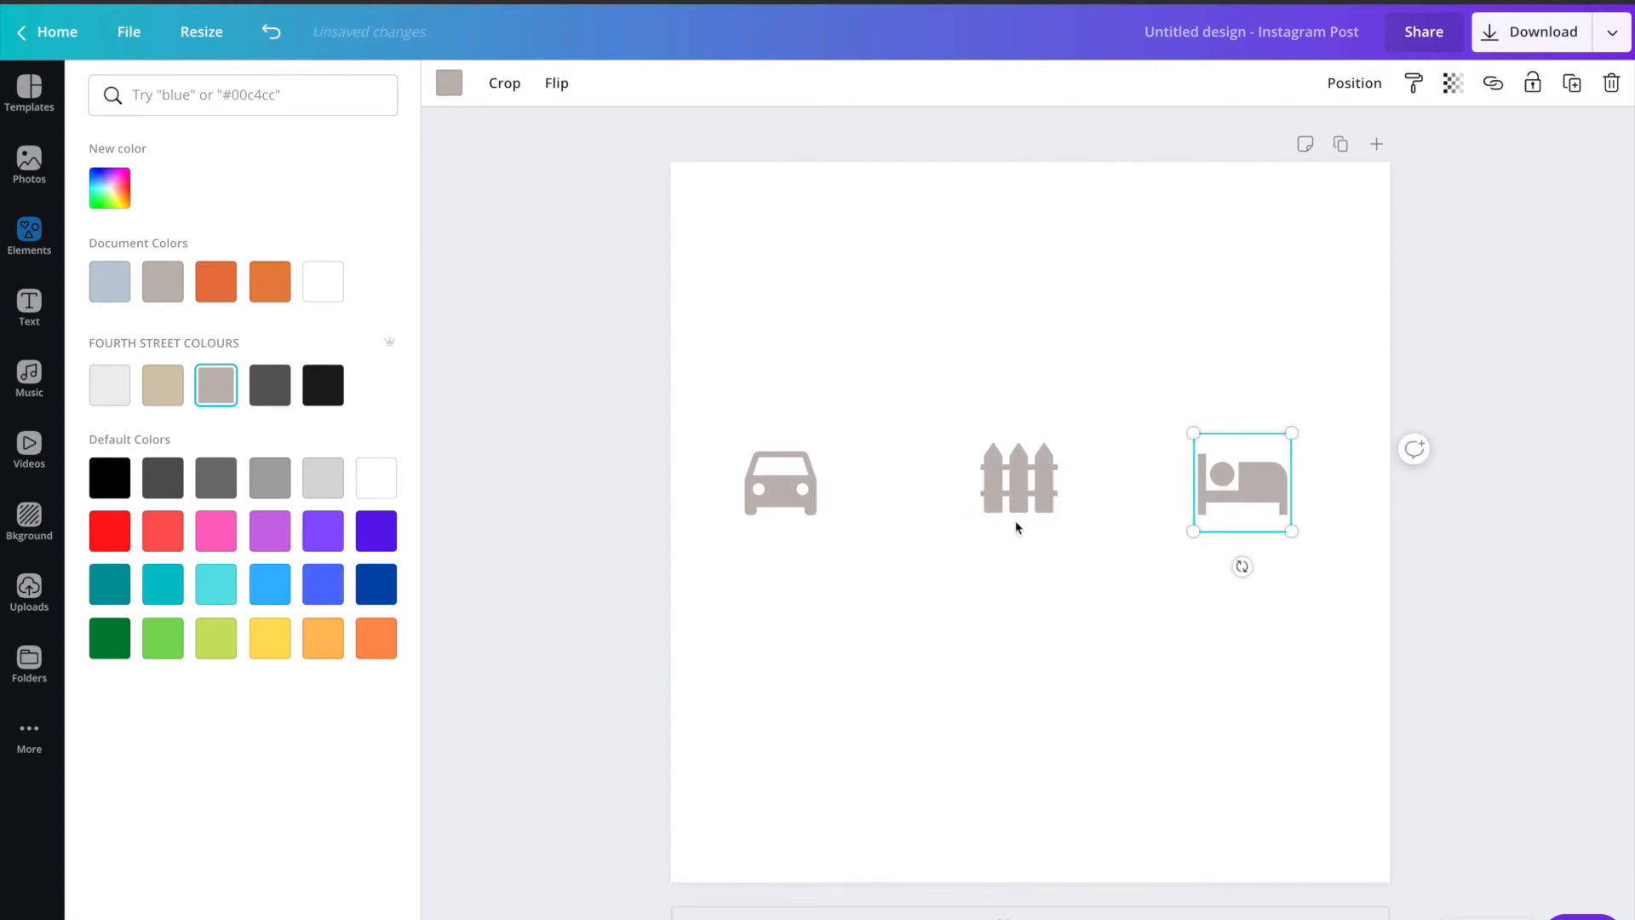
# Step: Compare the three icons, reduce the bed icon slightly, and centre the fence between the car and the bed
pyautogui.click(1018, 503)
pyautogui.click(1242, 482)
pyautogui.click(780, 491)
pyautogui.click(1001, 490)
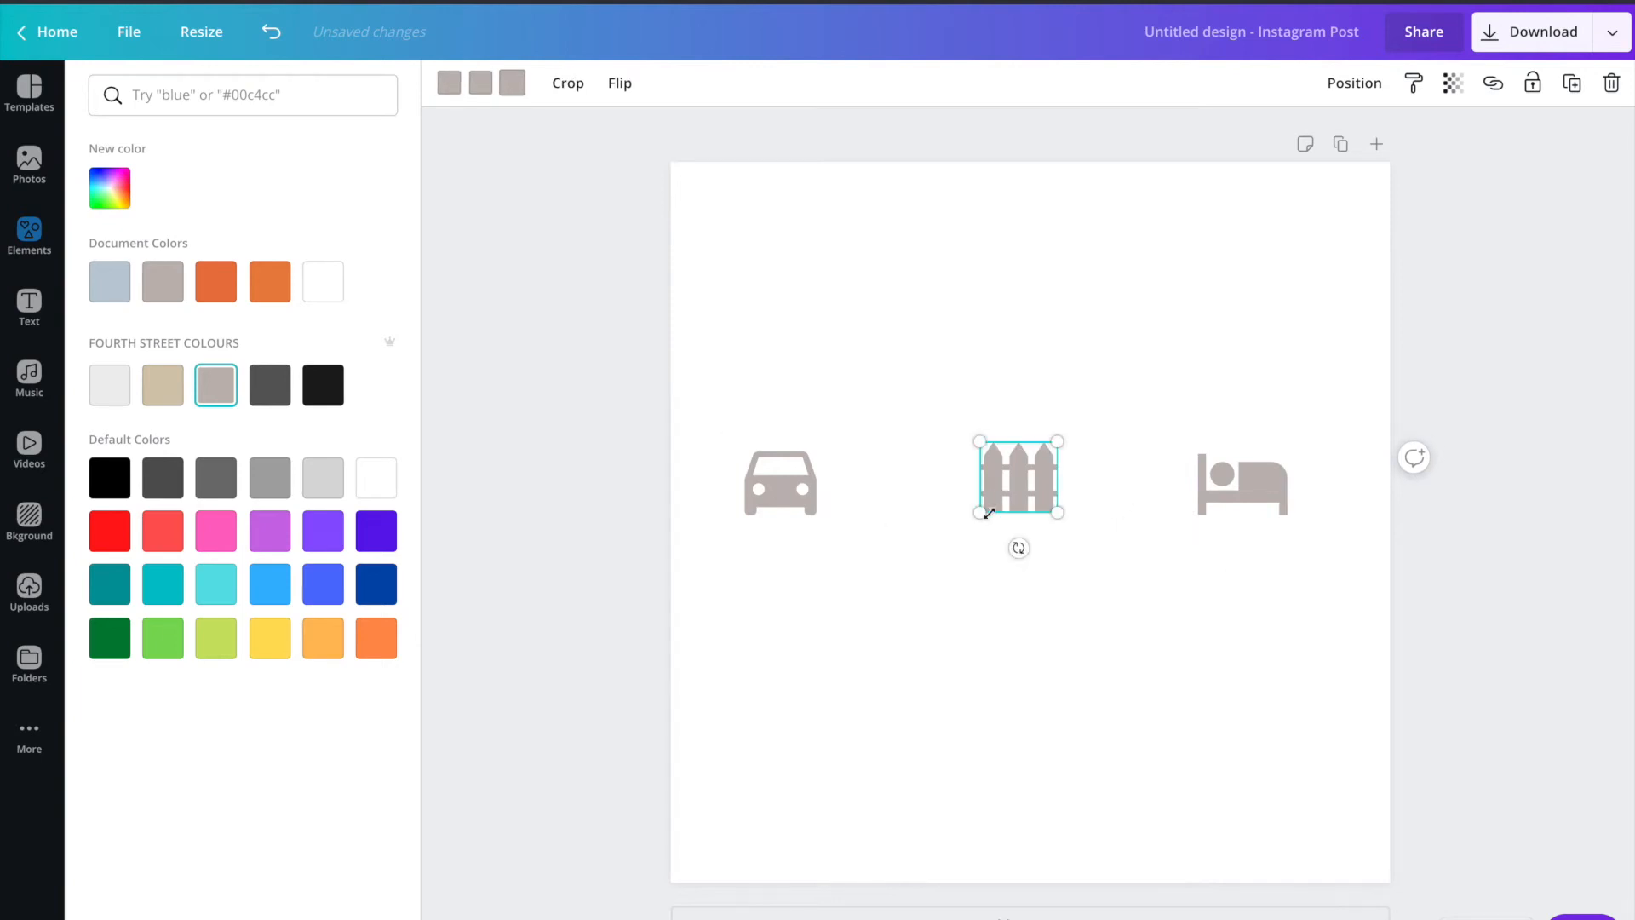
pyautogui.click(1259, 489)
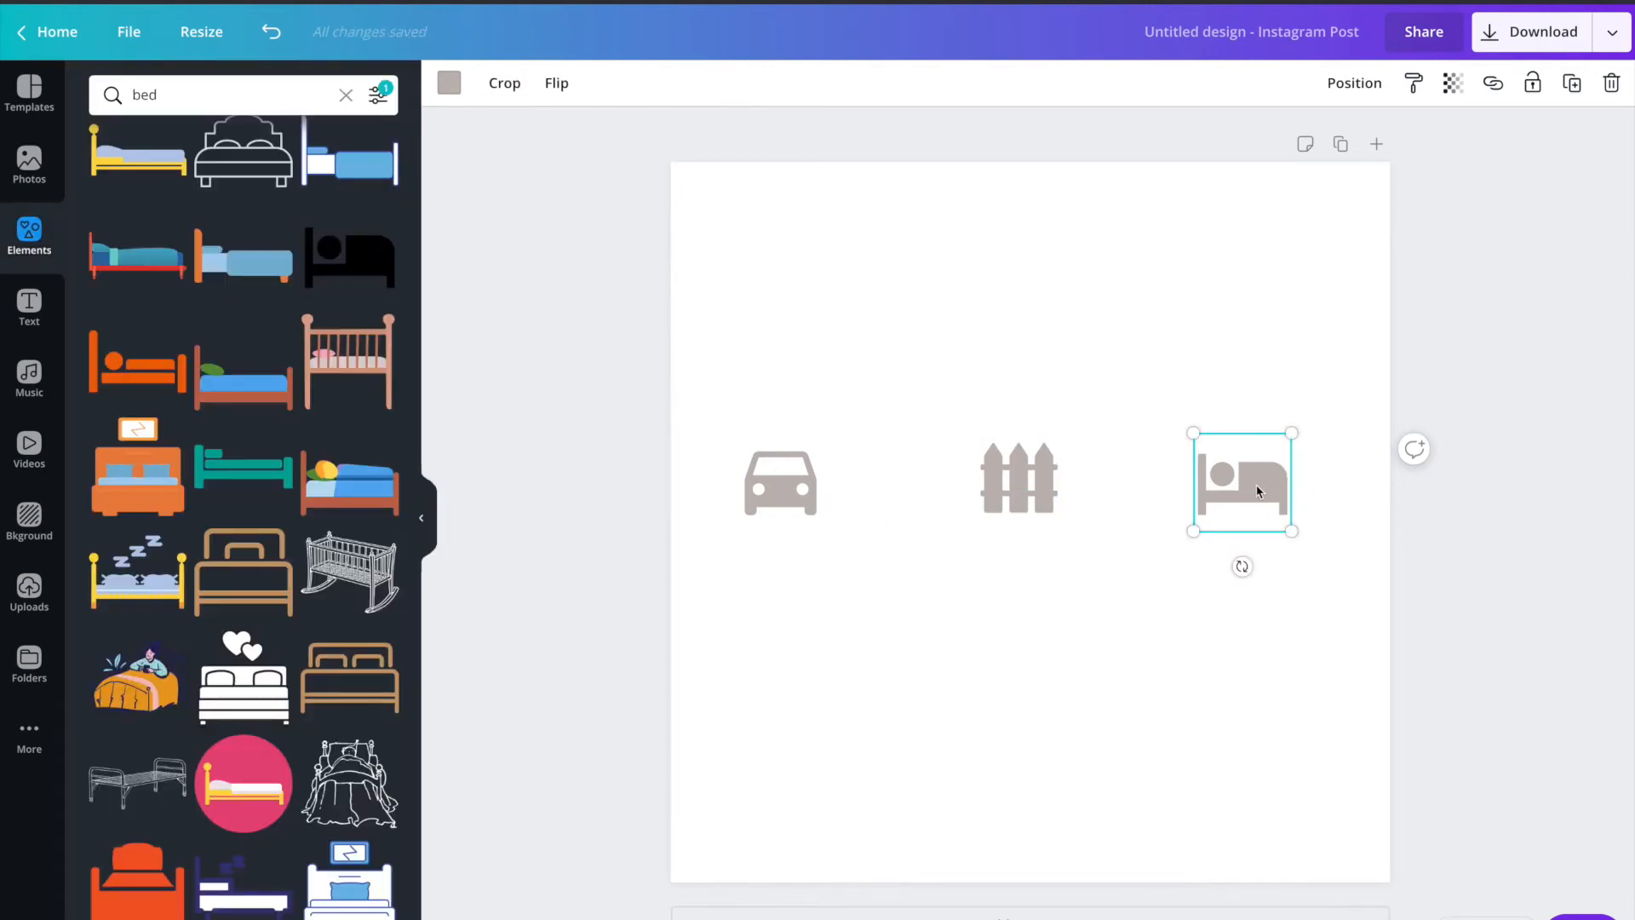
pyautogui.moveTo(1200, 437); pyautogui.dragTo(1201, 439)
pyautogui.moveTo(1018, 482); pyautogui.dragTo(1006, 488)
# Step: Search the elements library for "bath"
pyautogui.click(129, 95)
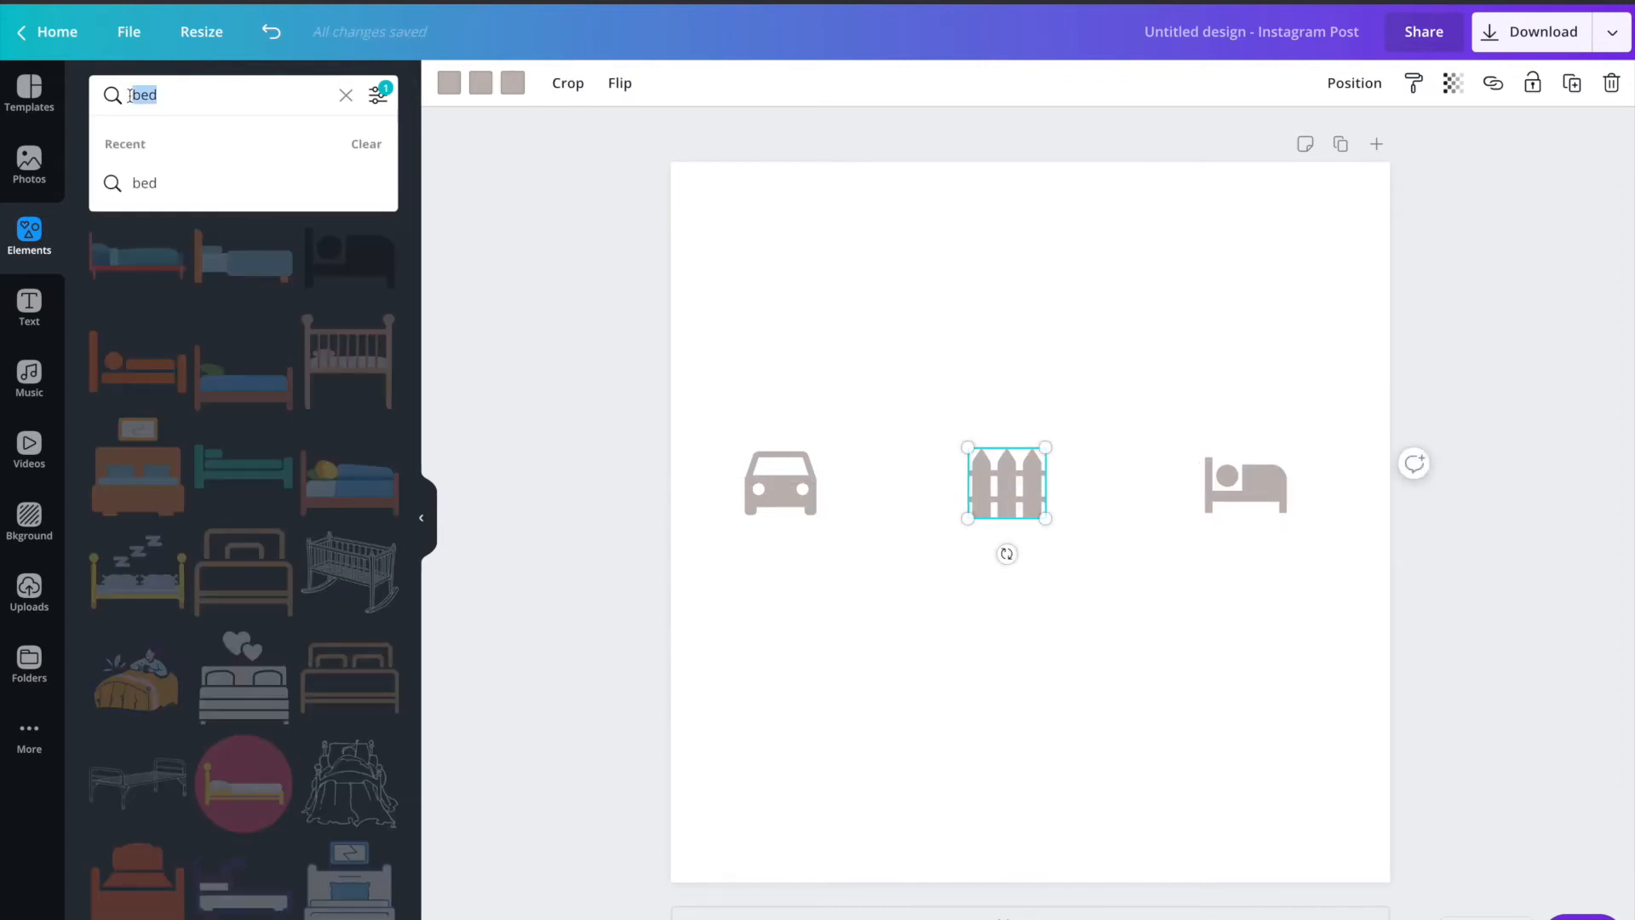
pyautogui.write('bath')
pyautogui.press('Return')
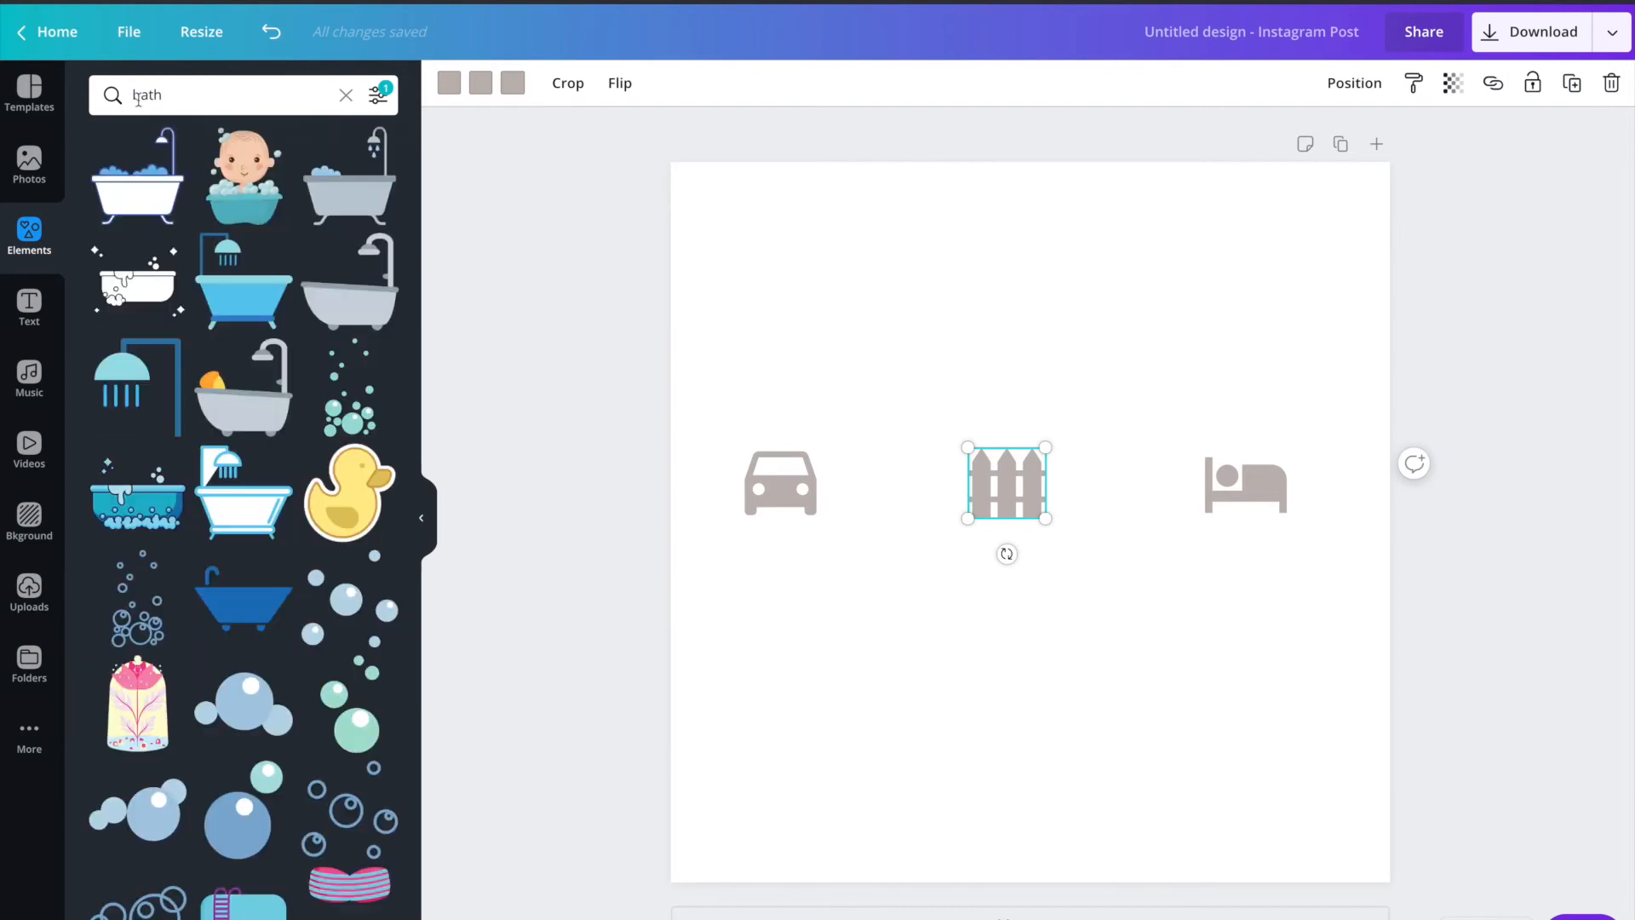
# Step: Insert the grey bathtub-with-shower graphic at a reduced size and change both its colours to the taupe-grey Fourth Street Colours swatch
pyautogui.click(341, 306)
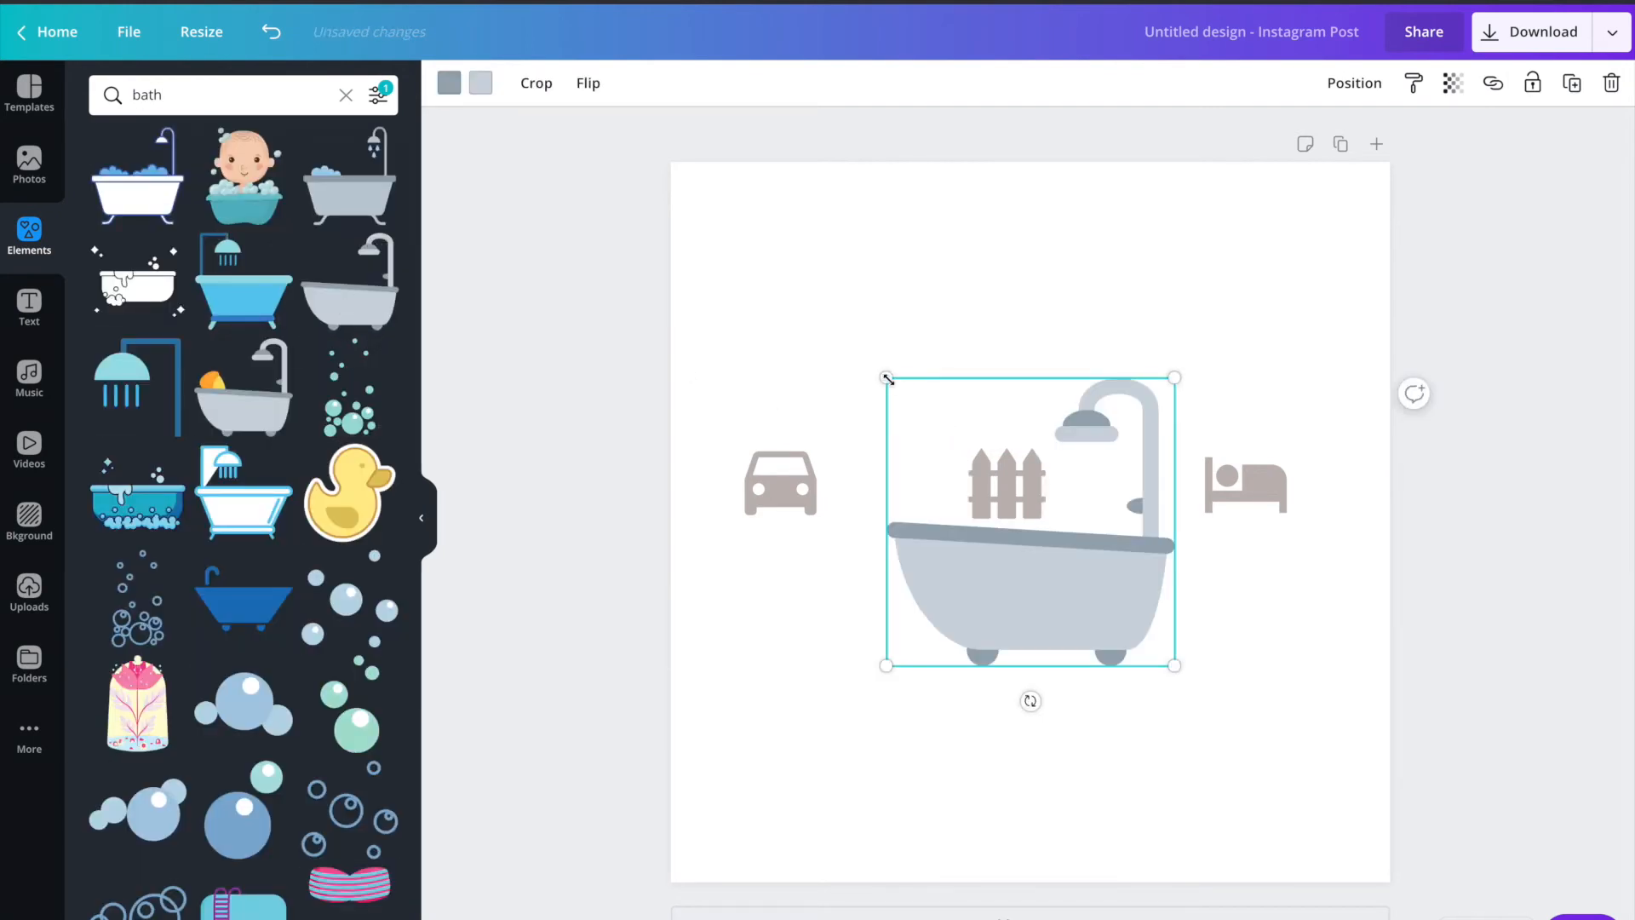
pyautogui.moveTo(886, 377); pyautogui.dragTo(1073, 565)
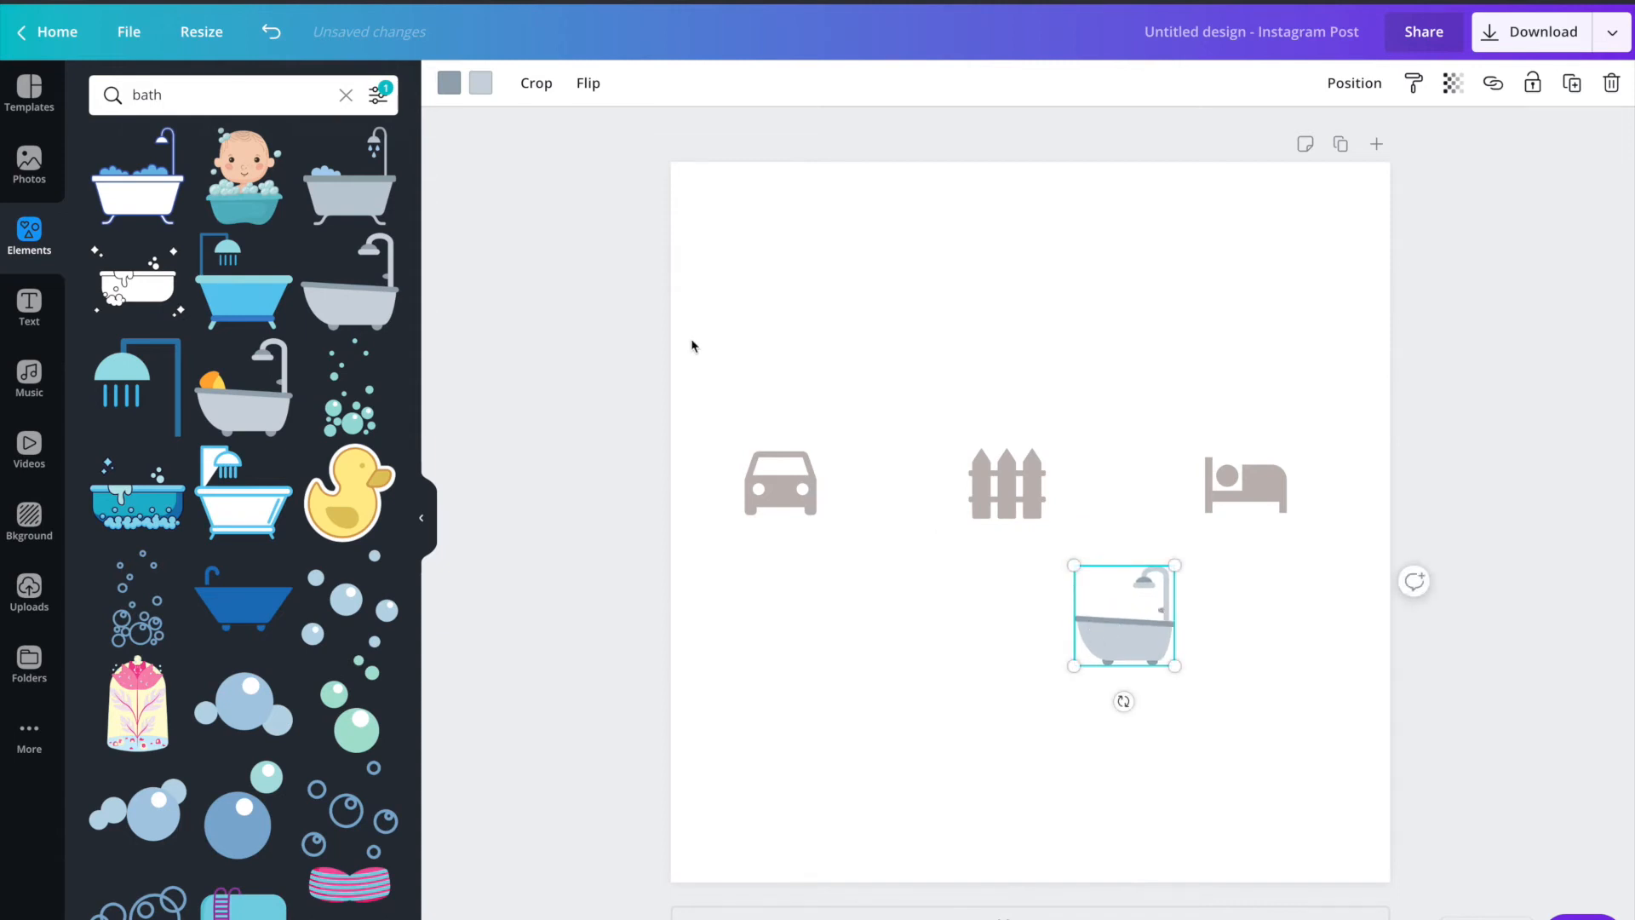
pyautogui.click(449, 82)
pyautogui.click(215, 384)
pyautogui.click(480, 82)
pyautogui.click(215, 385)
# Step: Shrink the bath icon further, delete the fence, and move the bath into its place between the car and the bed
pyautogui.moveTo(1078, 566); pyautogui.dragTo(967, 501)
pyautogui.moveTo(961, 560); pyautogui.dragTo(937, 580)
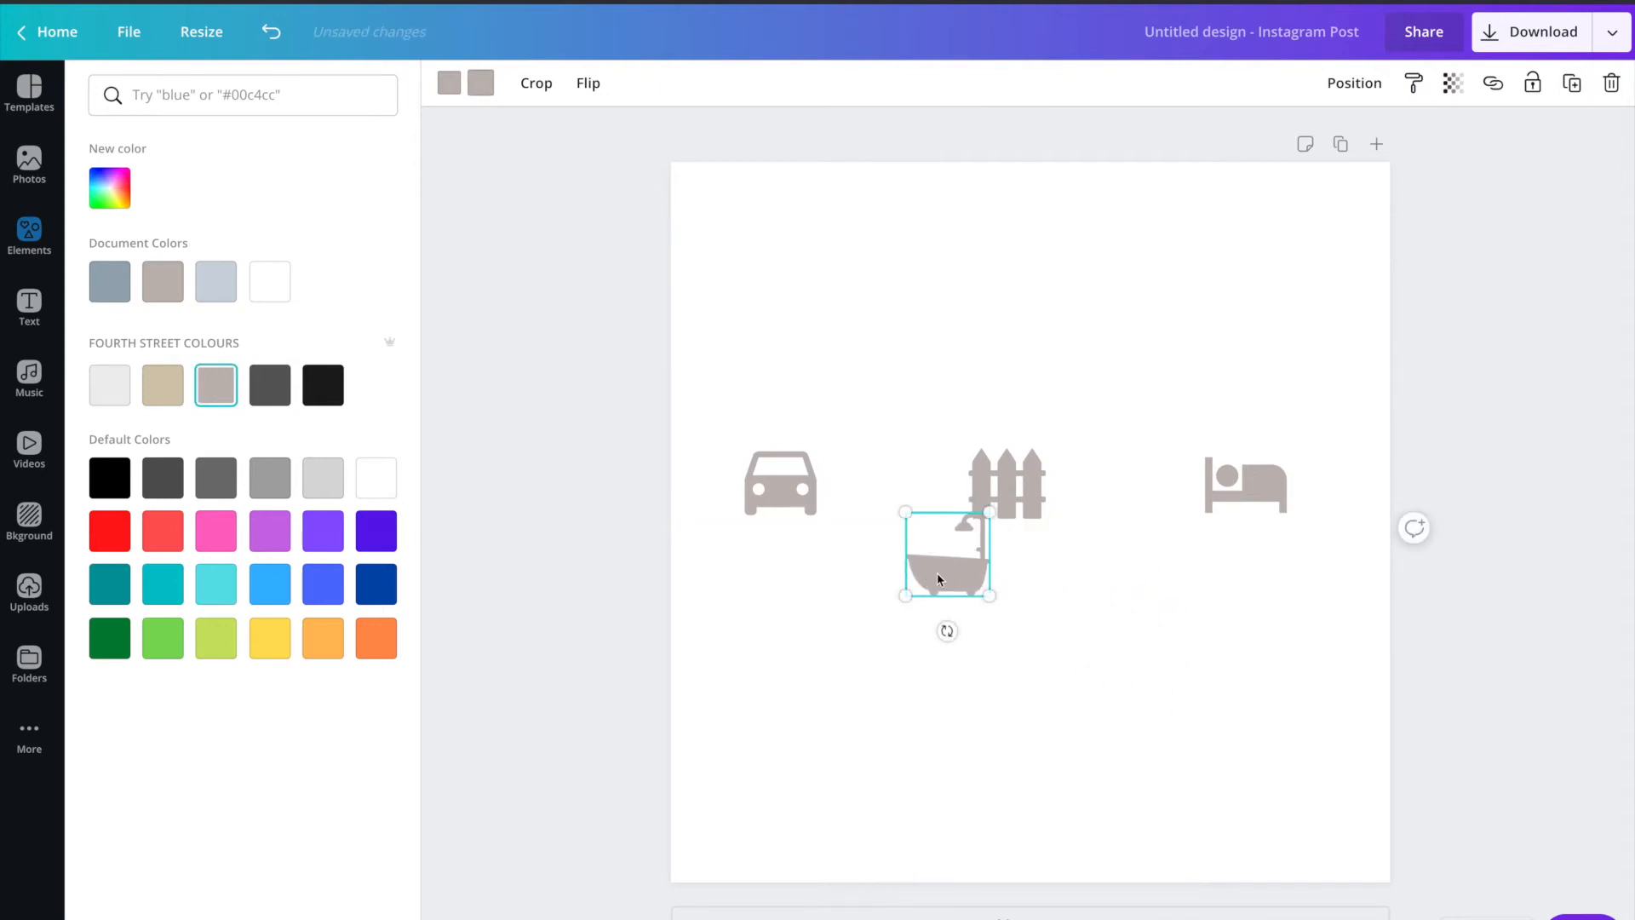
pyautogui.click(1030, 471)
pyautogui.press('Delete')
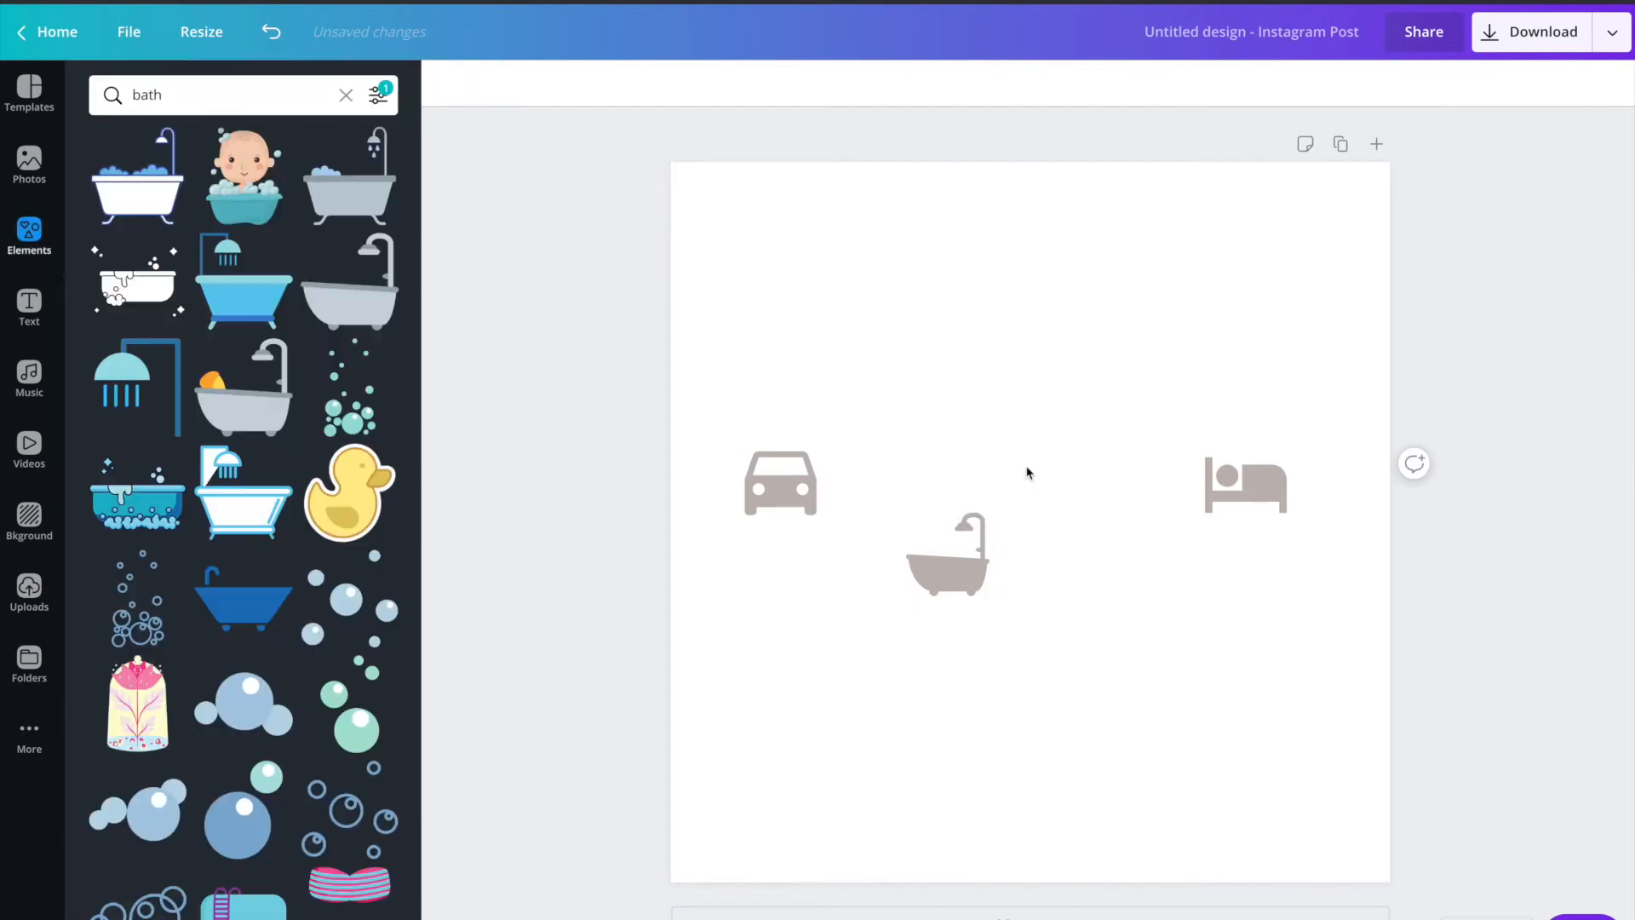
pyautogui.moveTo(947, 586); pyautogui.dragTo(1021, 508)
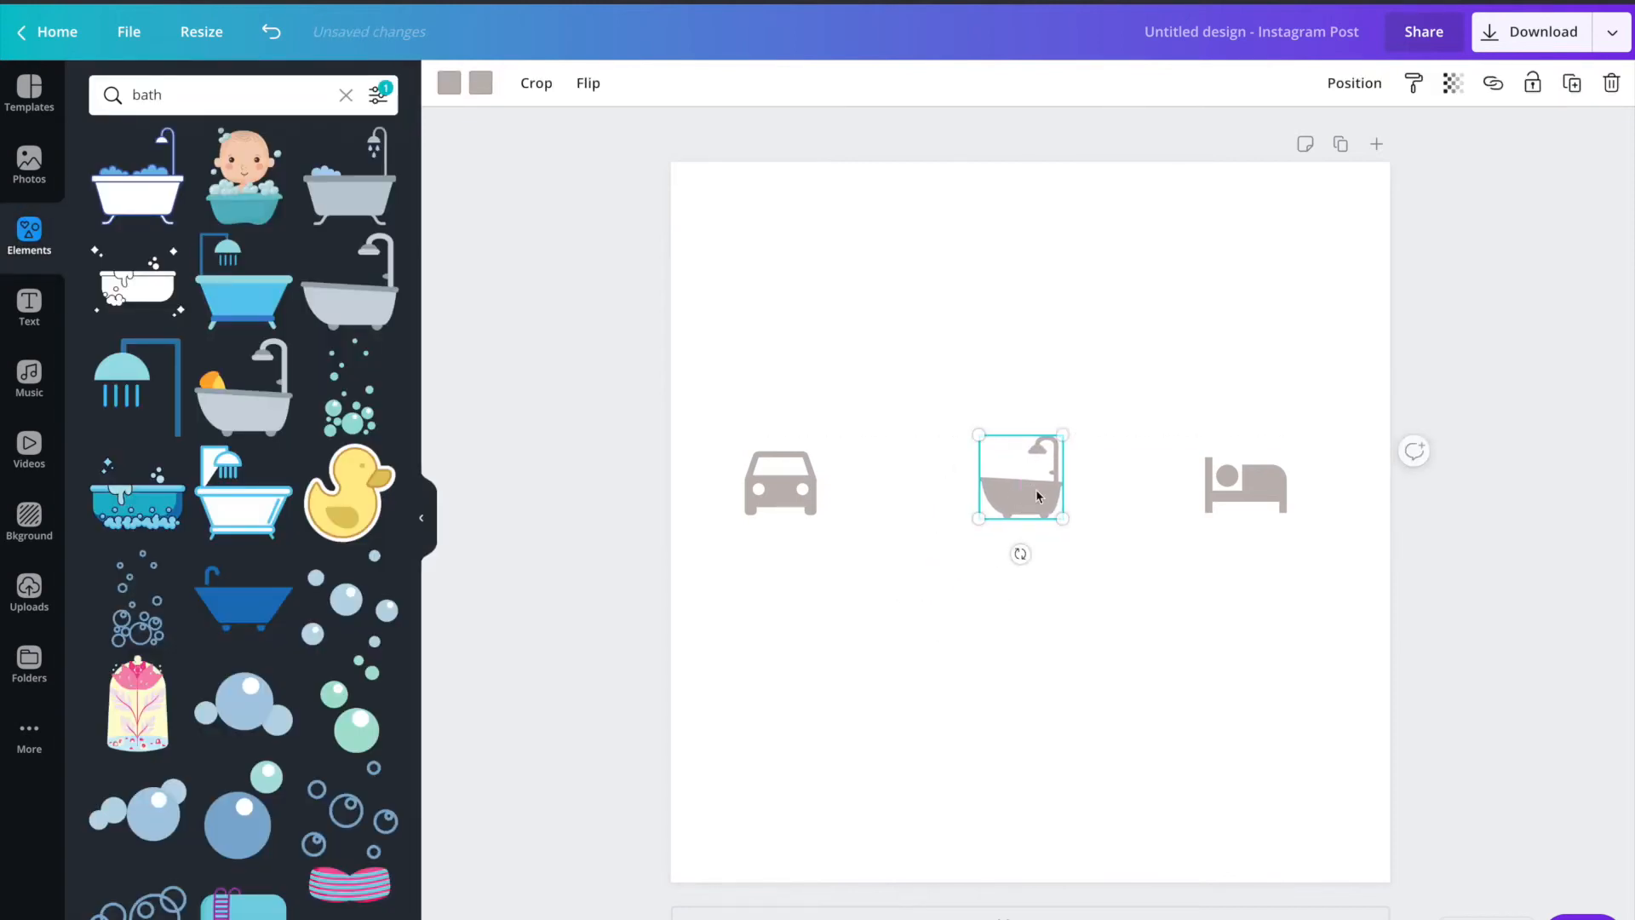
# Step: Reduce the bath icon slightly to match the size of the car and bed icons
pyautogui.moveTo(1062, 436); pyautogui.dragTo(1054, 444)
pyautogui.click(1240, 485)
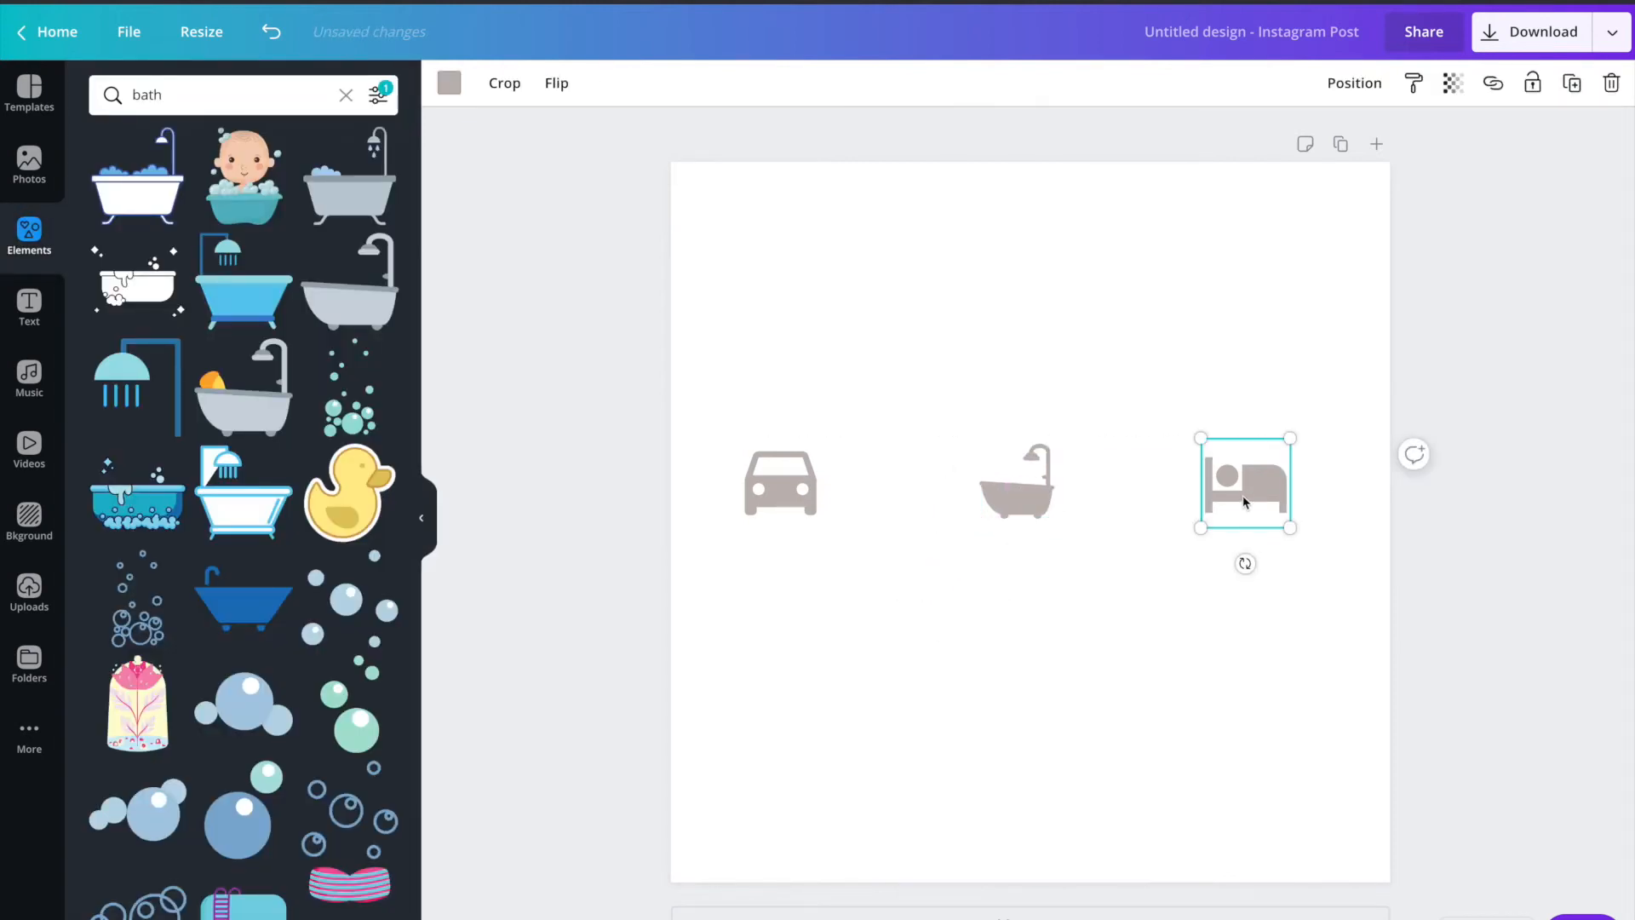
pyautogui.click(1035, 502)
pyautogui.click(985, 628)
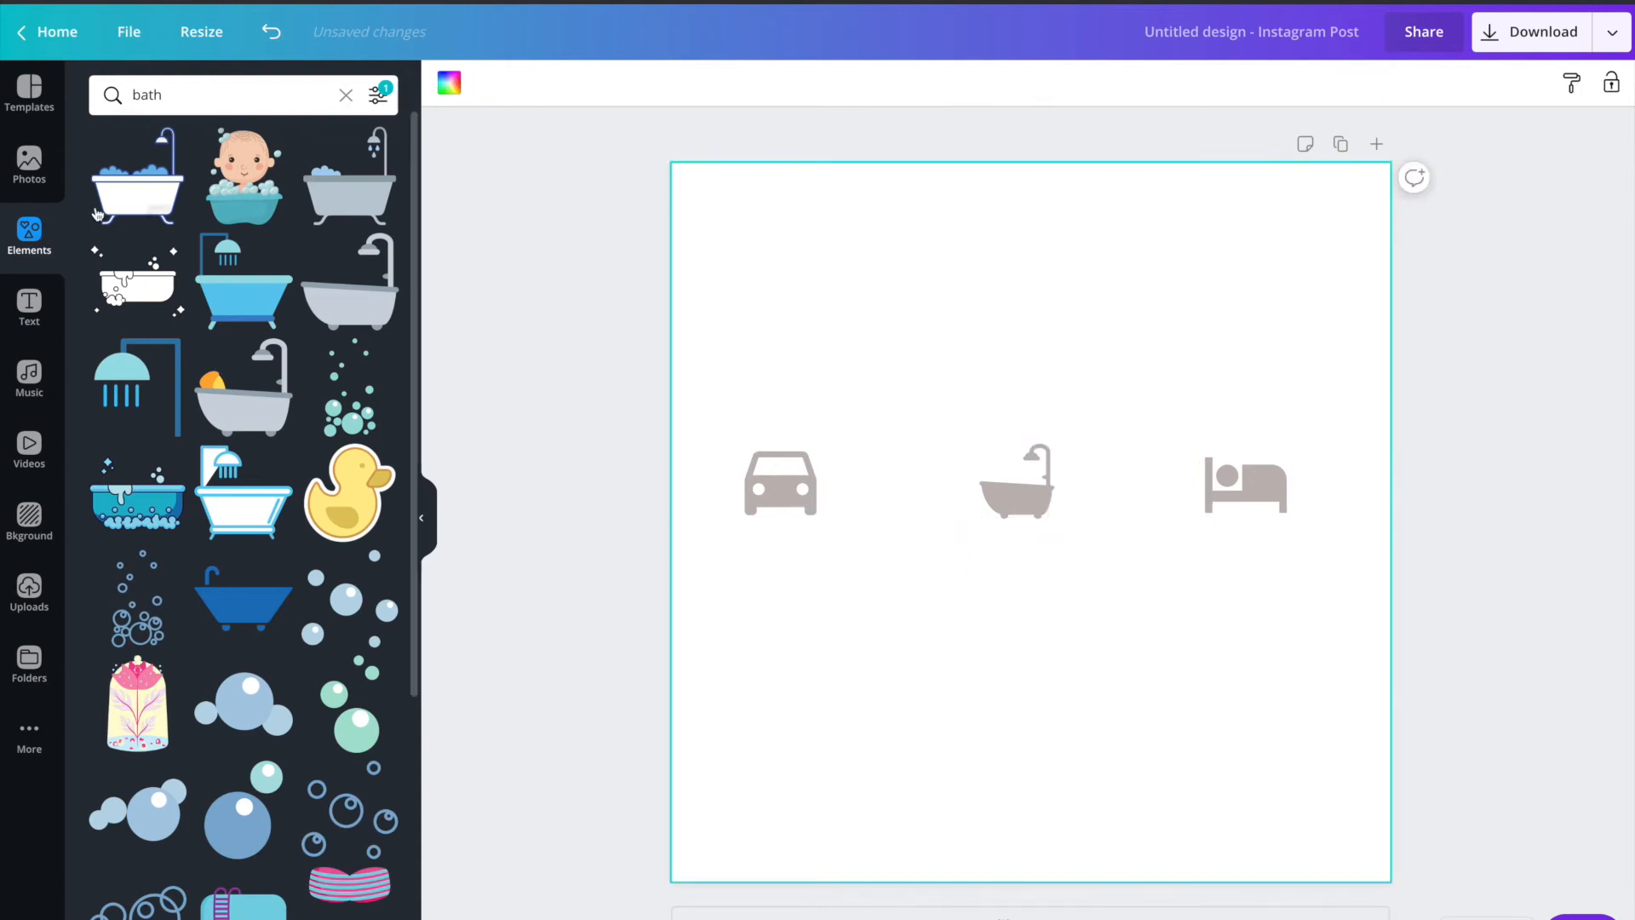
# Step: Search the elements library for "garage" instead of "bath"
pyautogui.click(115, 92)
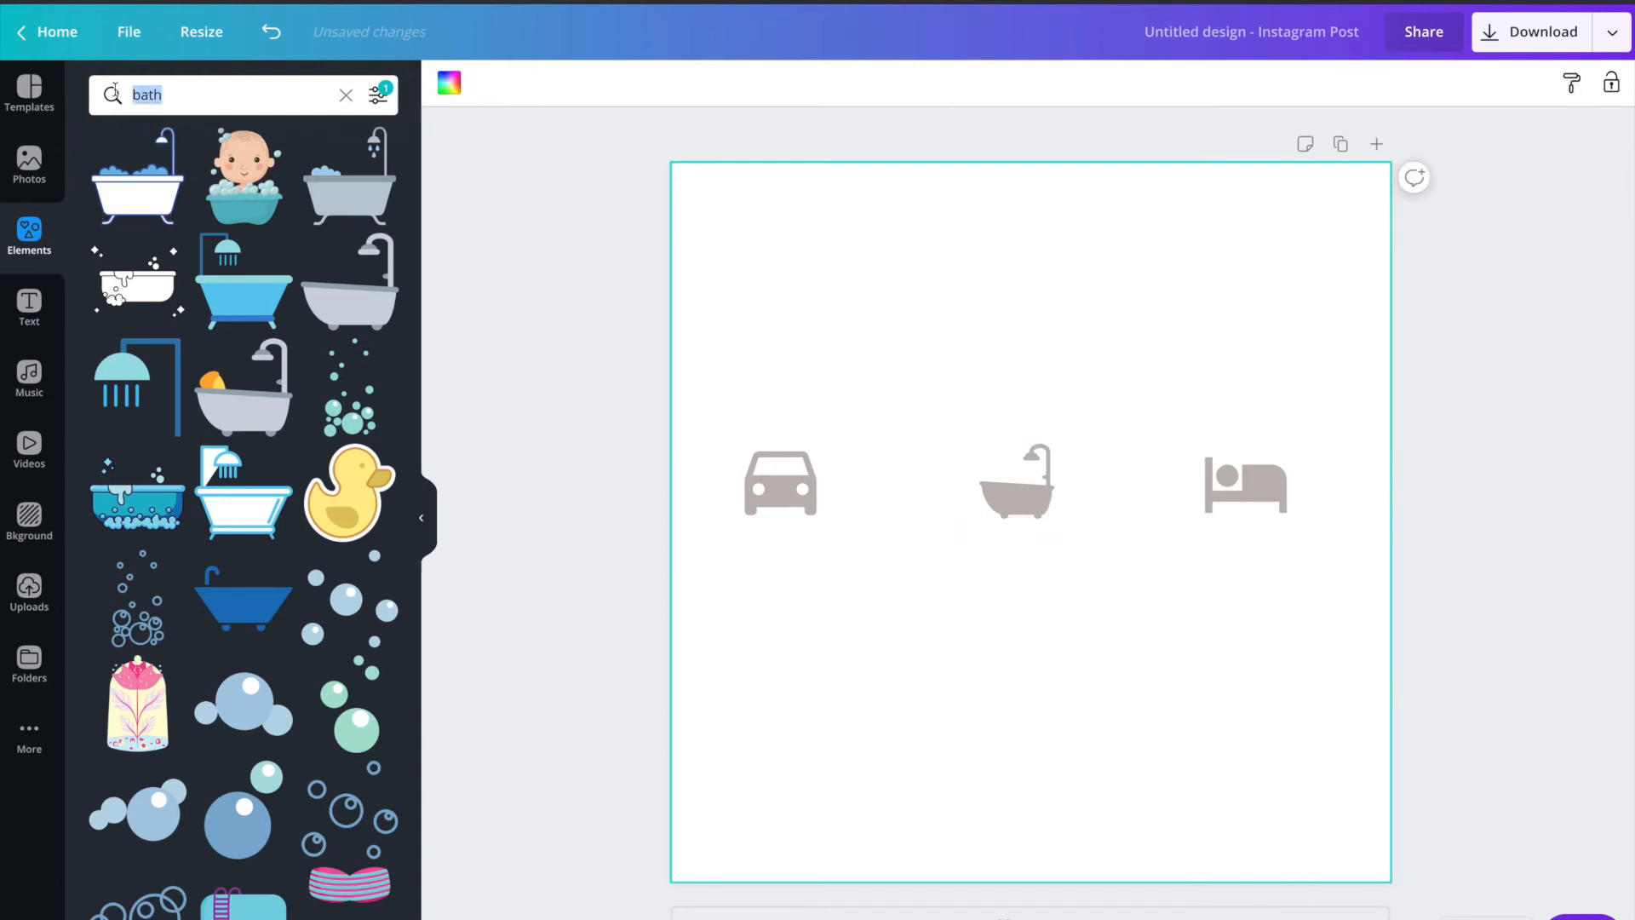
pyautogui.write('gara')
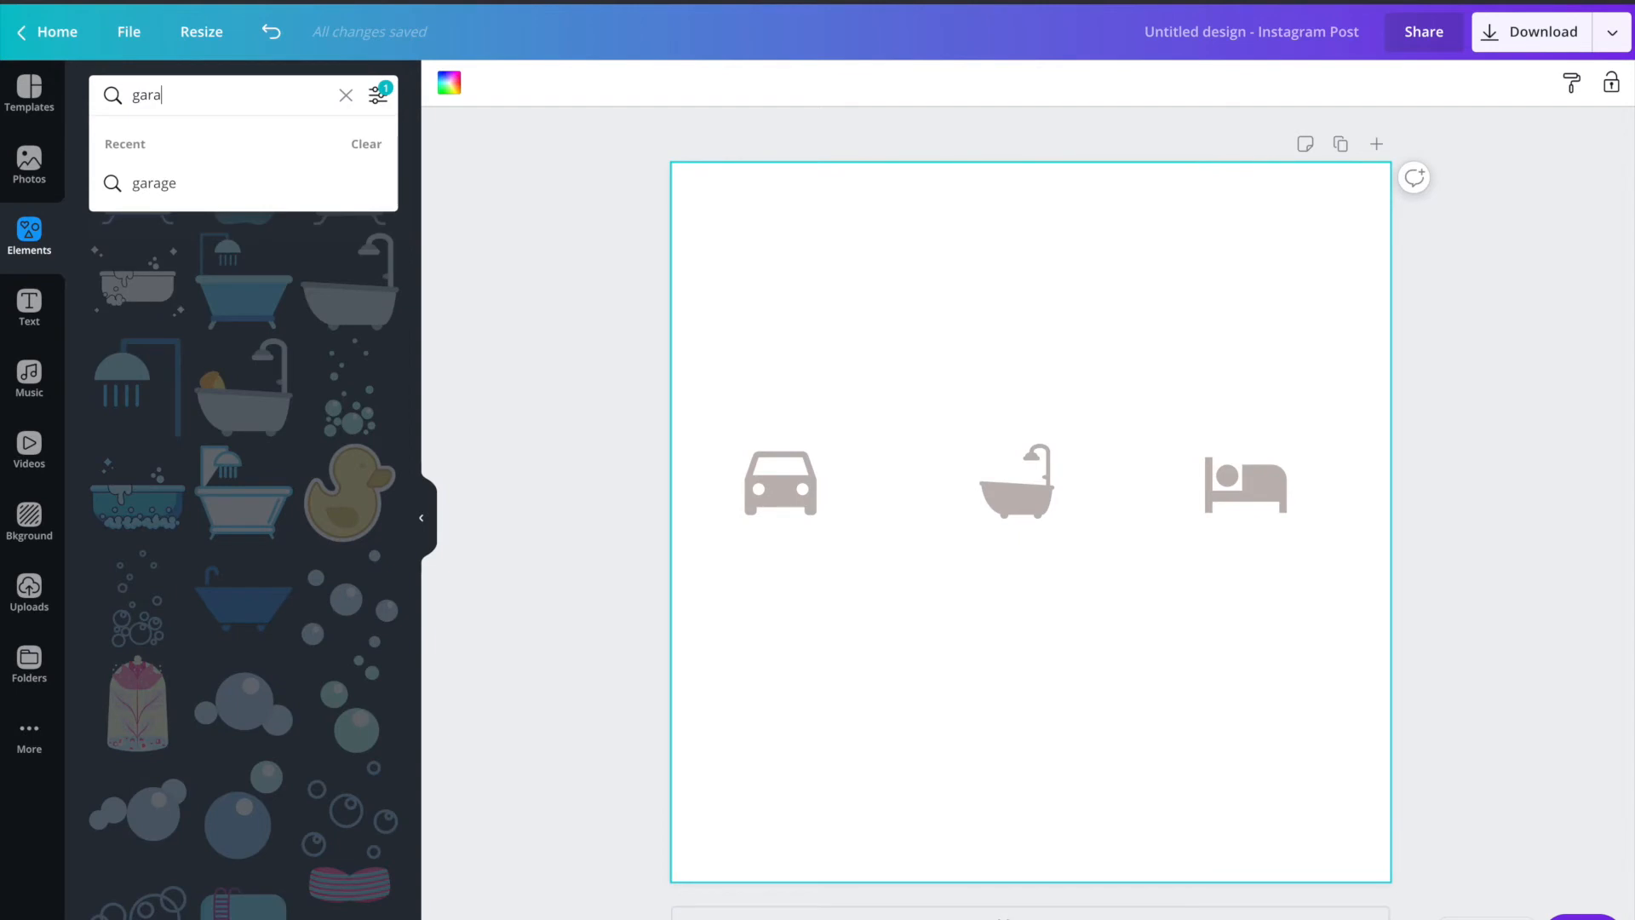
pyautogui.write('ge')
pyautogui.press('Return')
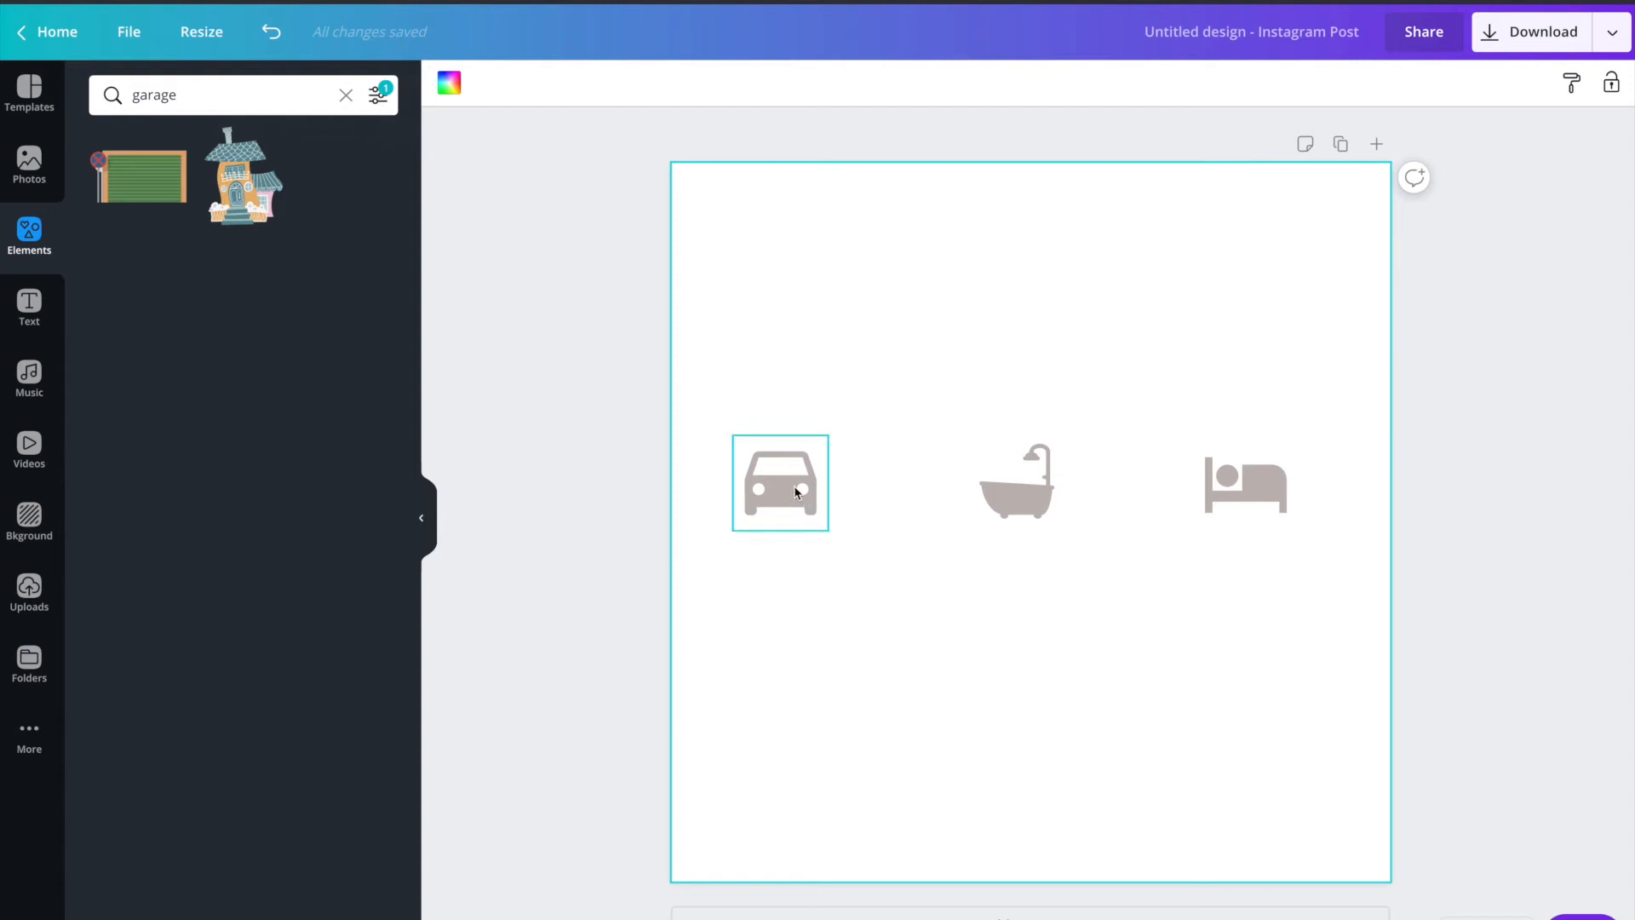
pyautogui.moveTo(189, 94); pyautogui.dragTo(133, 95)
pyautogui.click(210, 98)
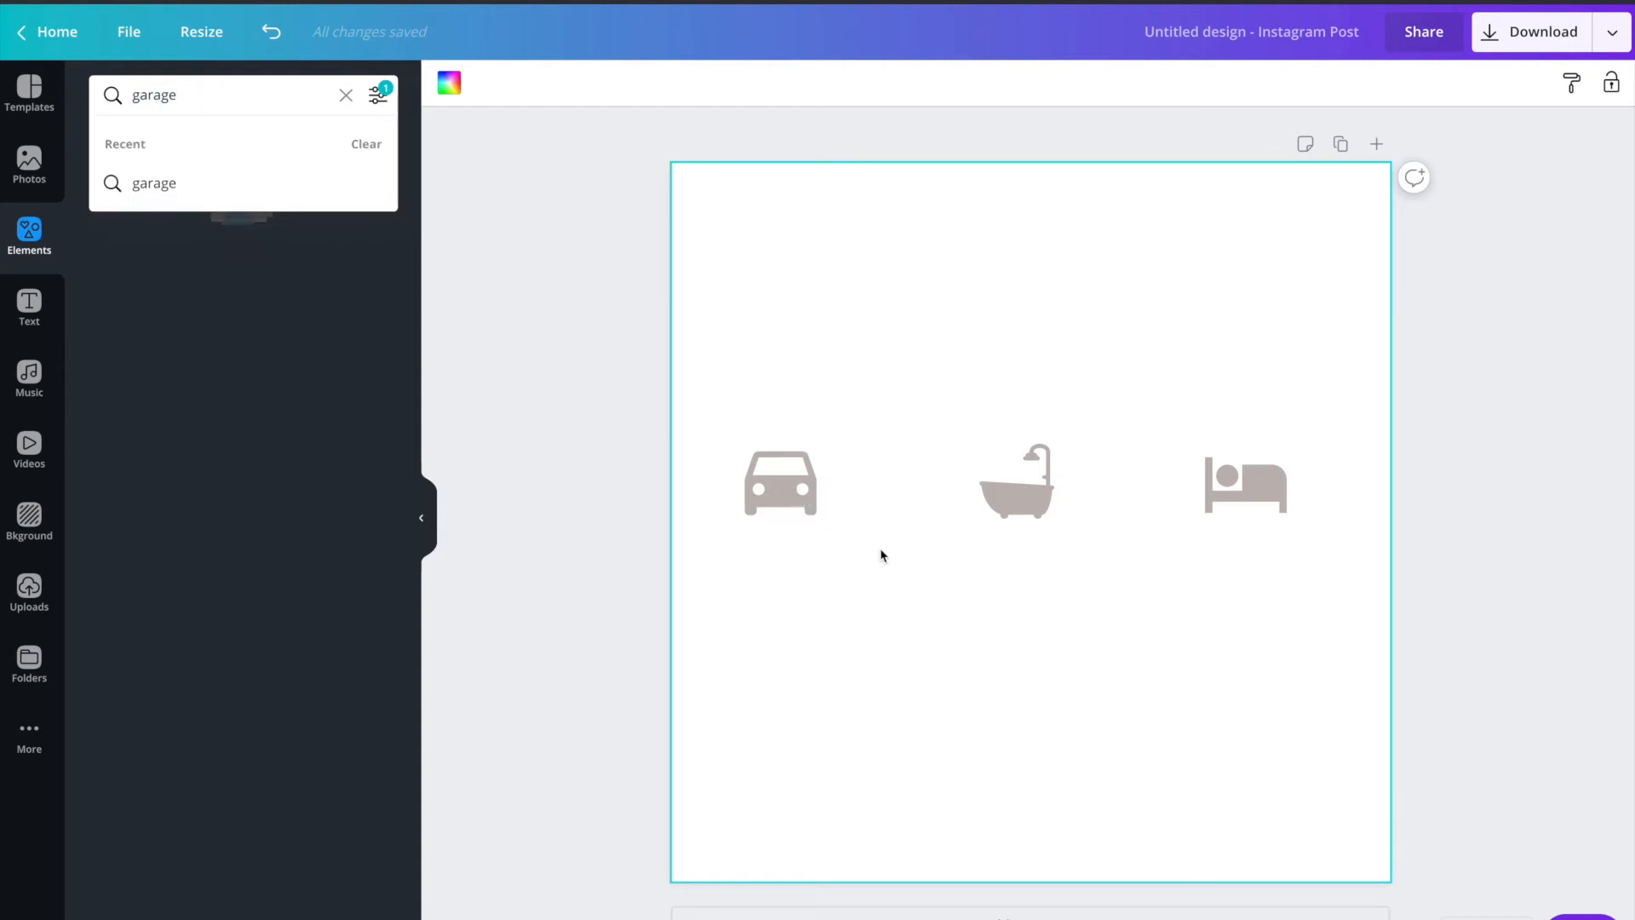
pyautogui.click(860, 560)
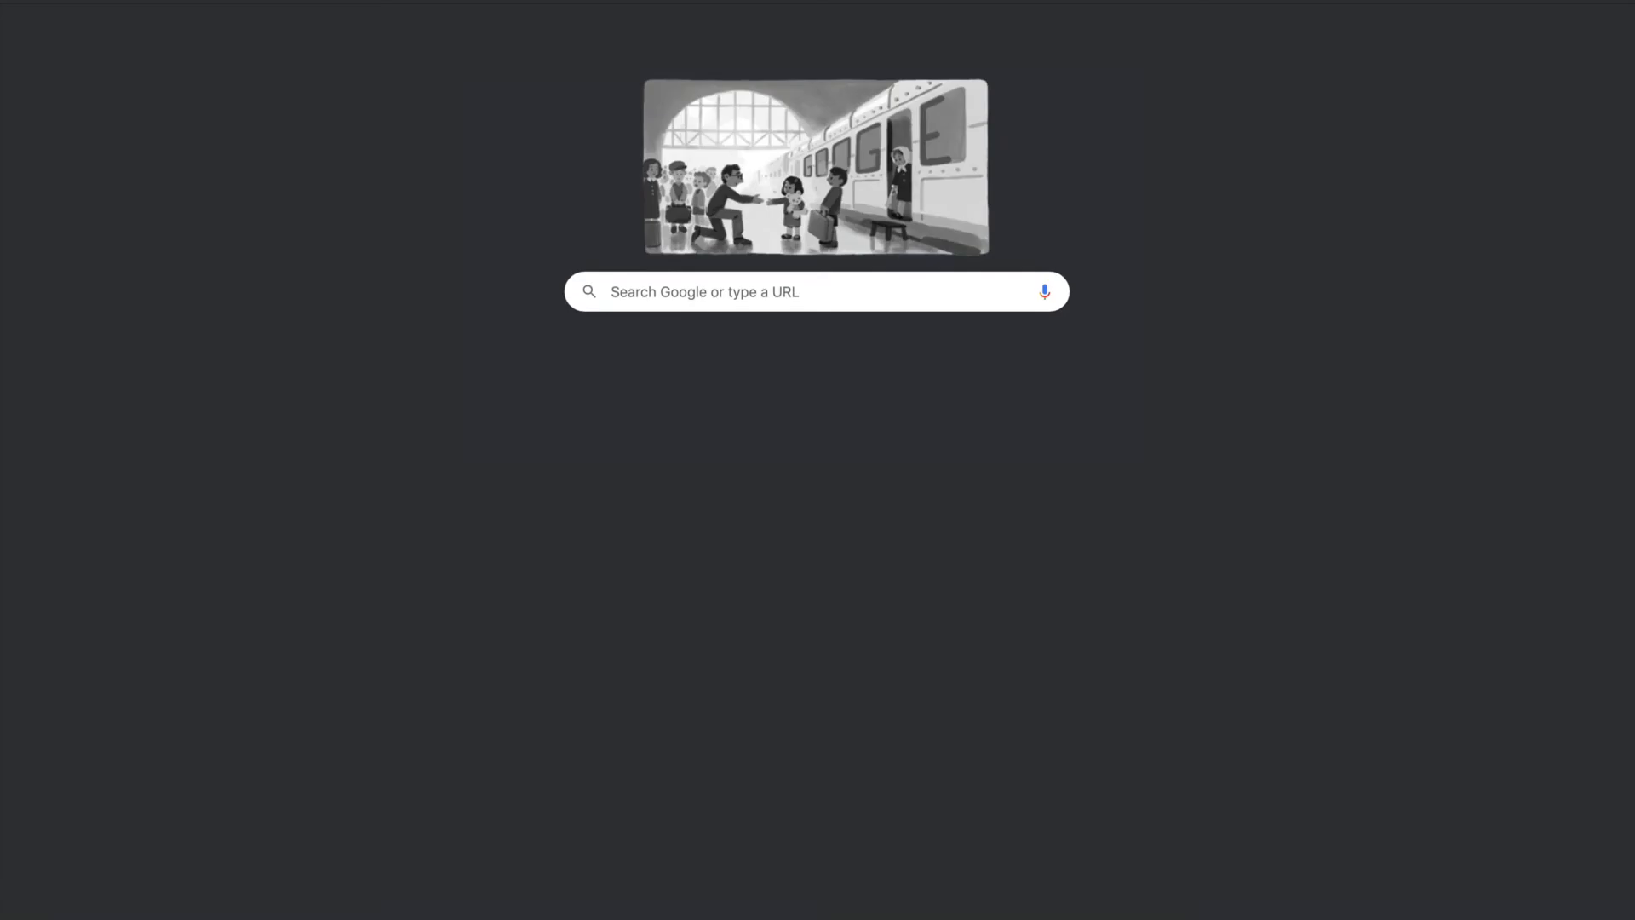
# Step: Open iconfinder.com in a new browser tab and search its icons for "garage"
pyautogui.write('iconfinder.')
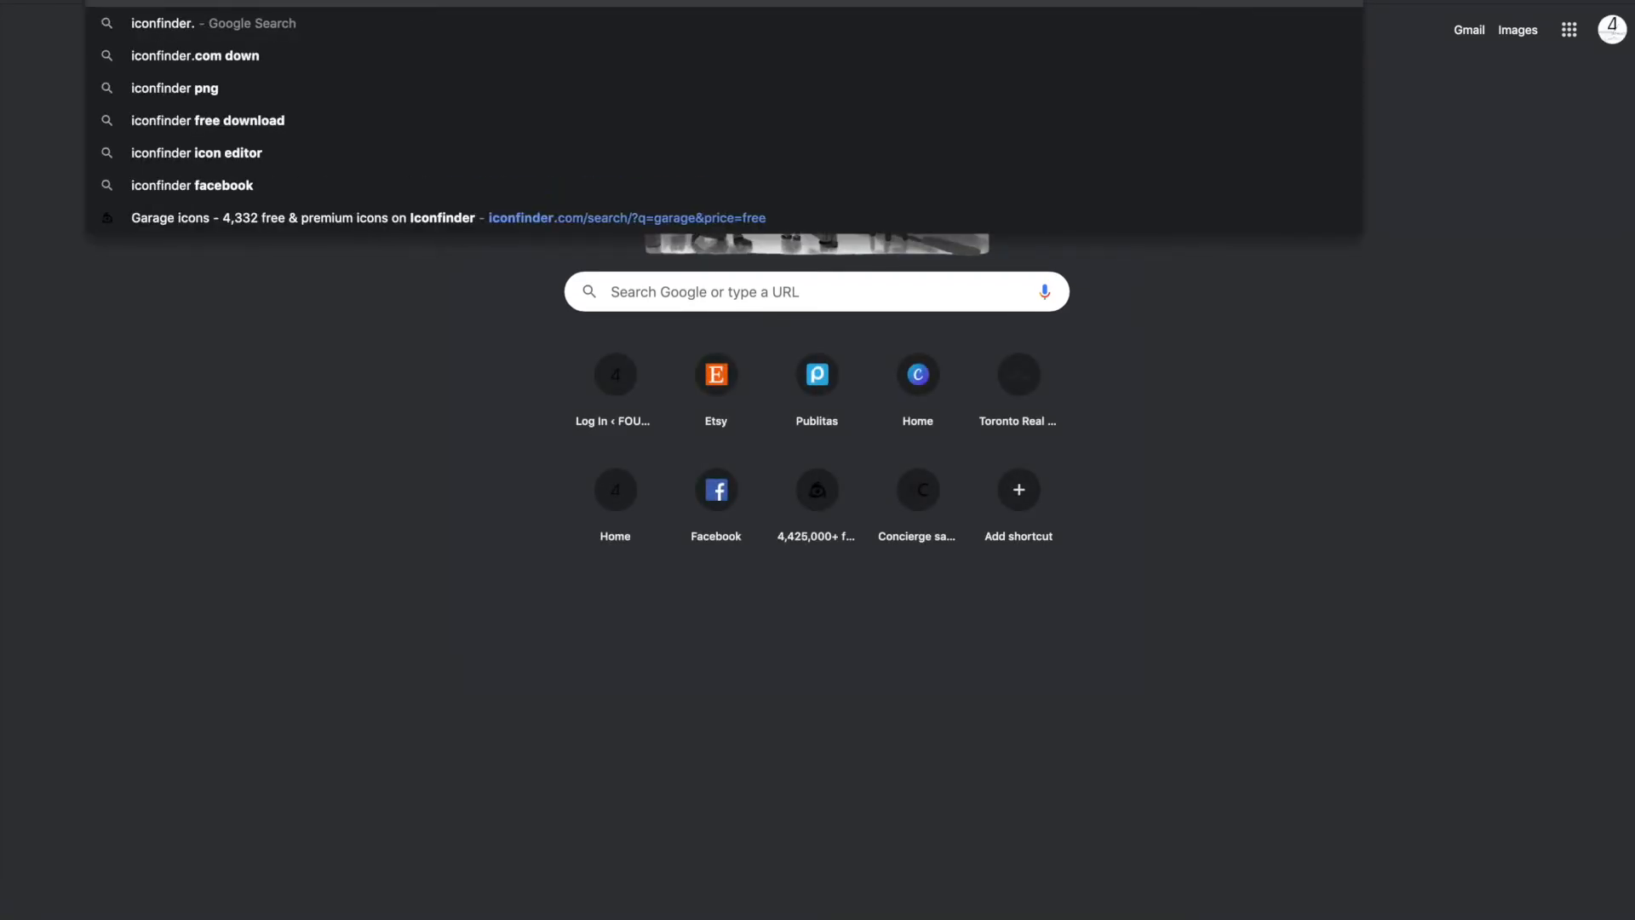
pyautogui.write('com')
pyautogui.press('Return')
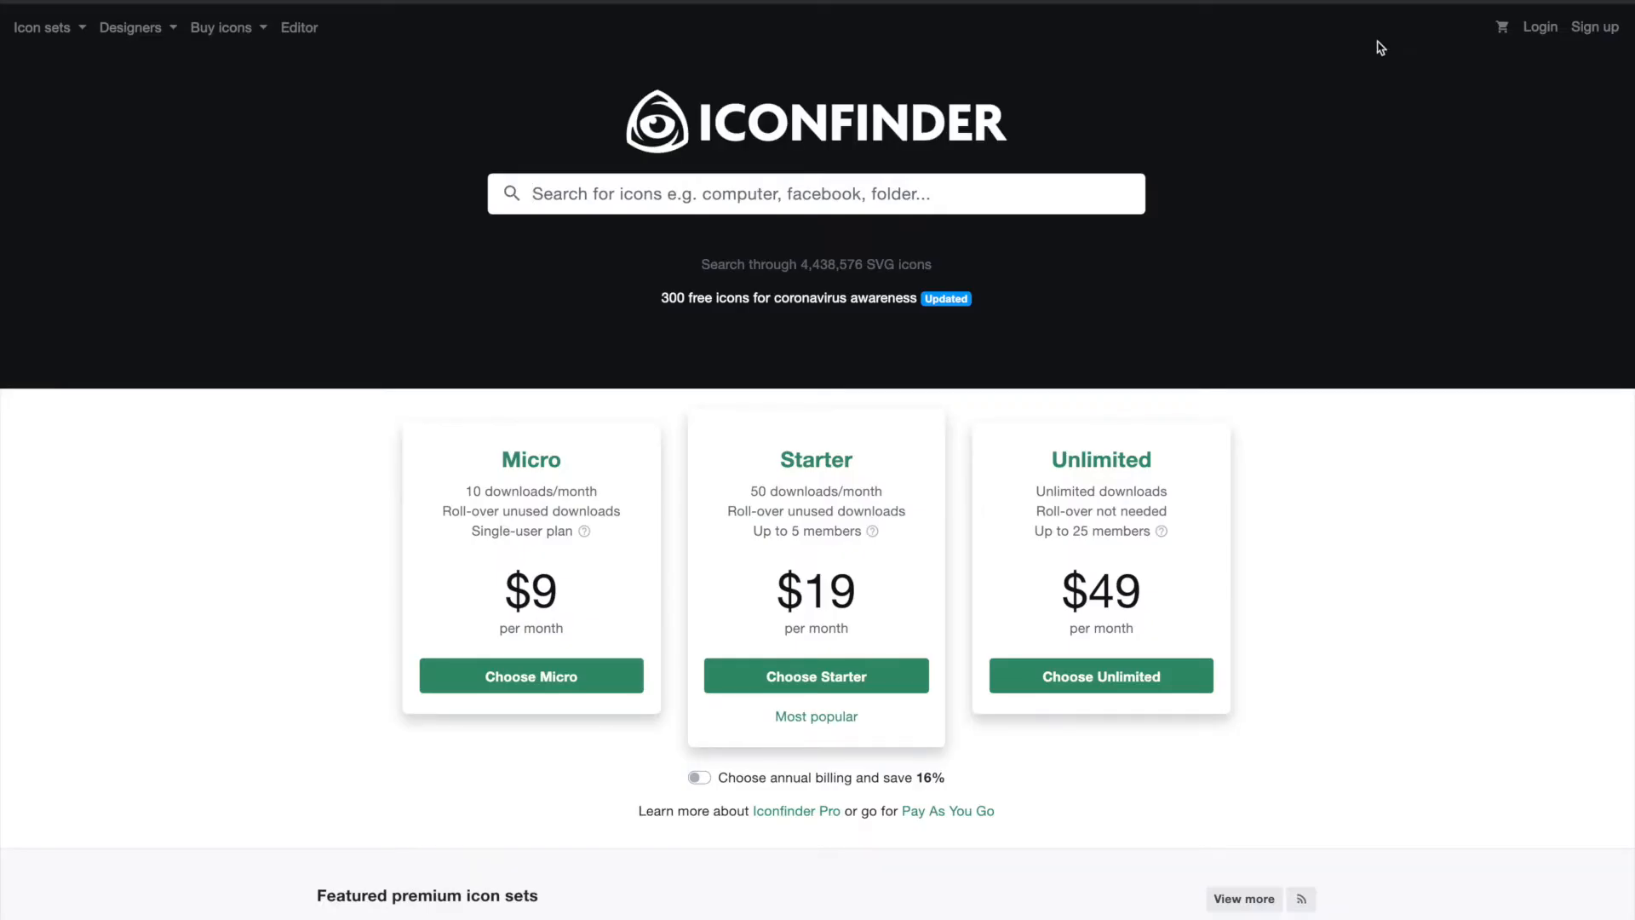
pyautogui.click(857, 202)
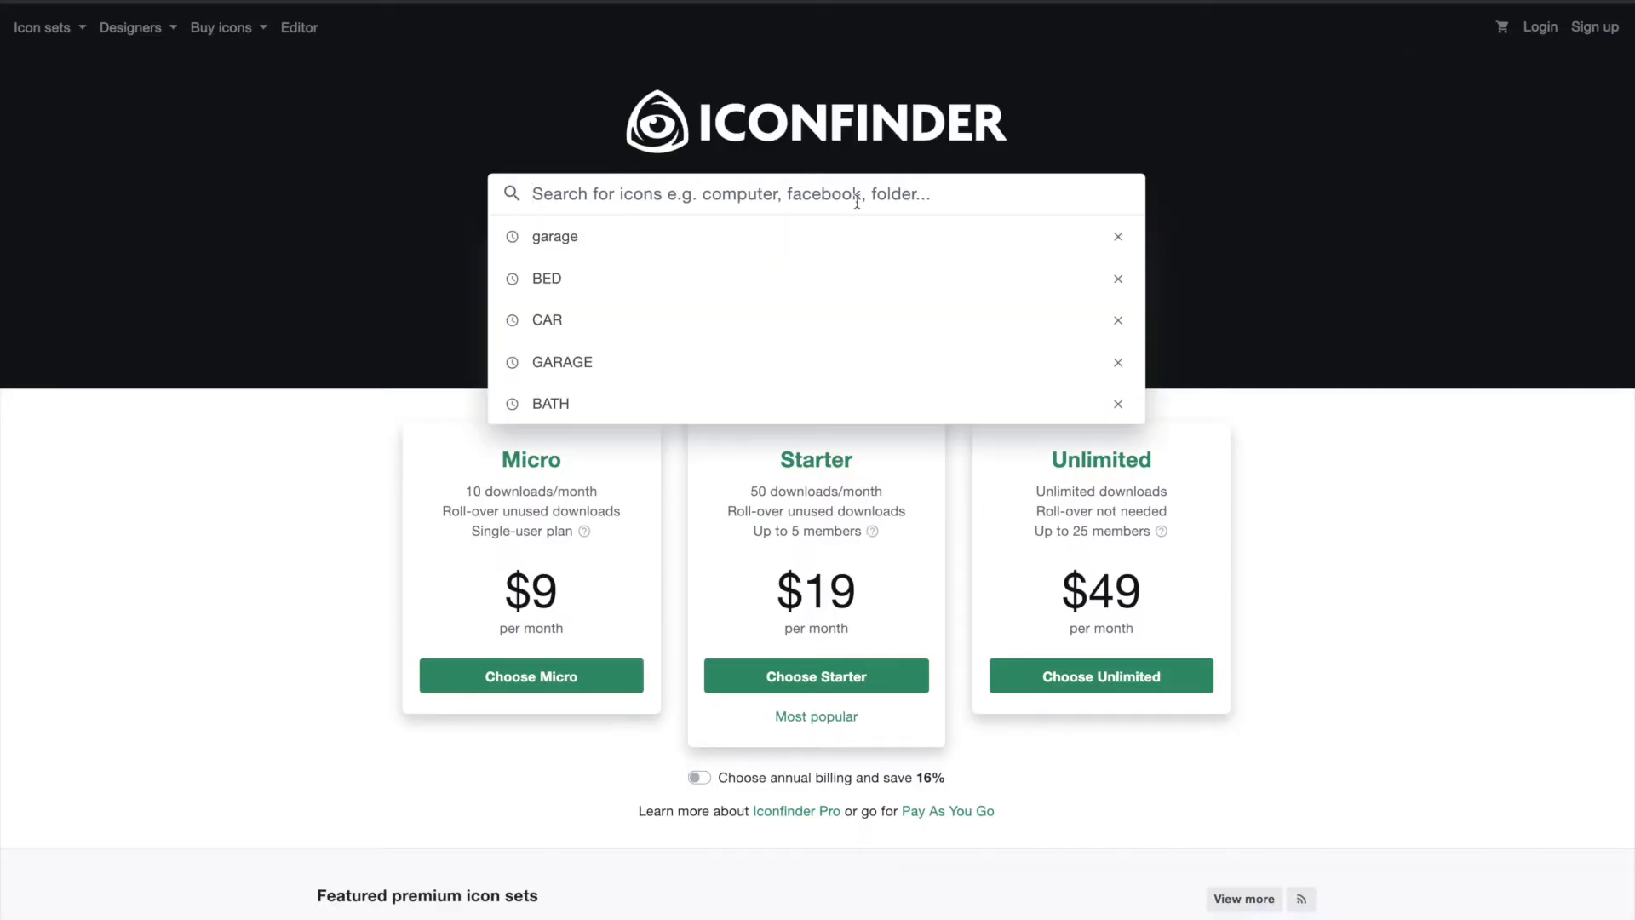
pyautogui.write('garage')
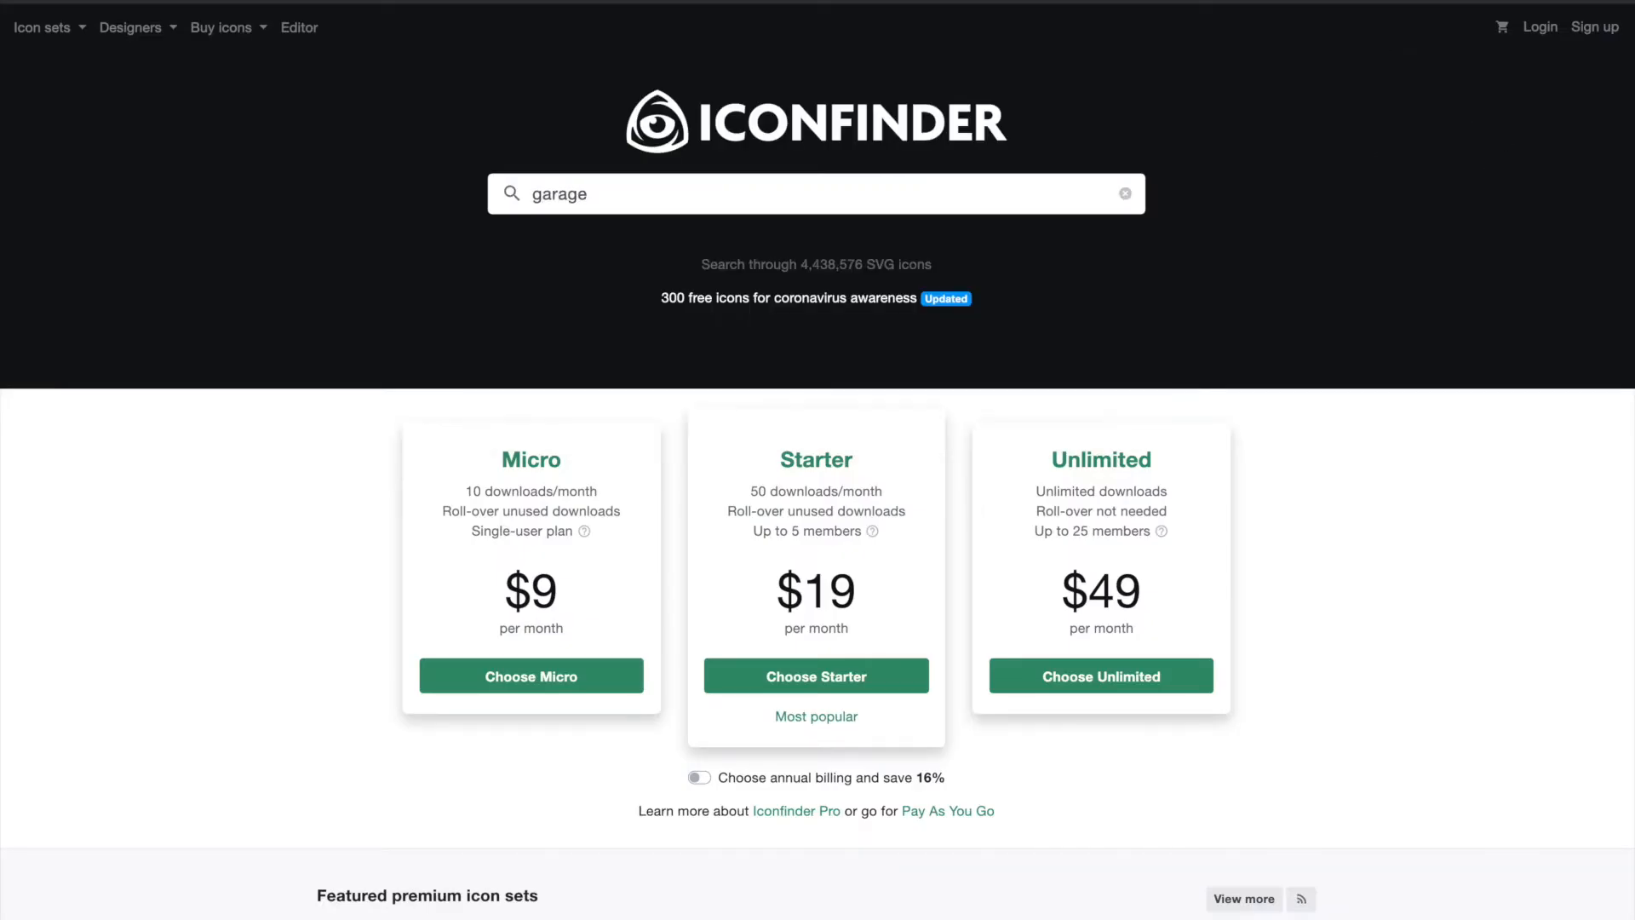
pyautogui.press('Return')
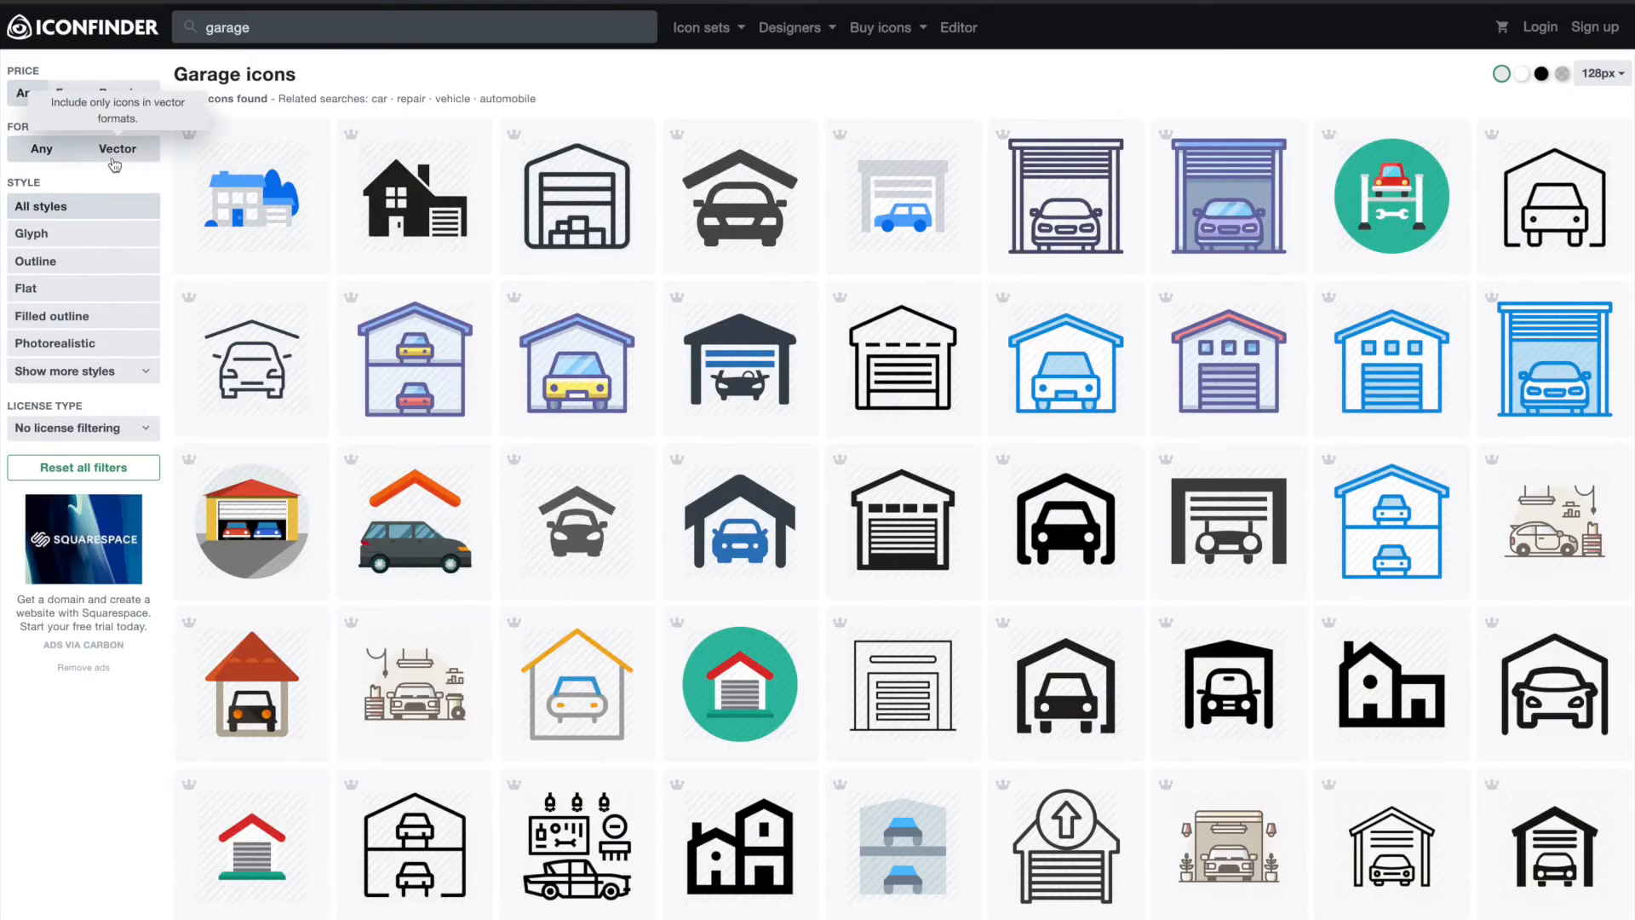
# Step: Filter the garage icons to free ones and download the outlined garage with the slatted door as a 512 px PNG
pyautogui.click(68, 93)
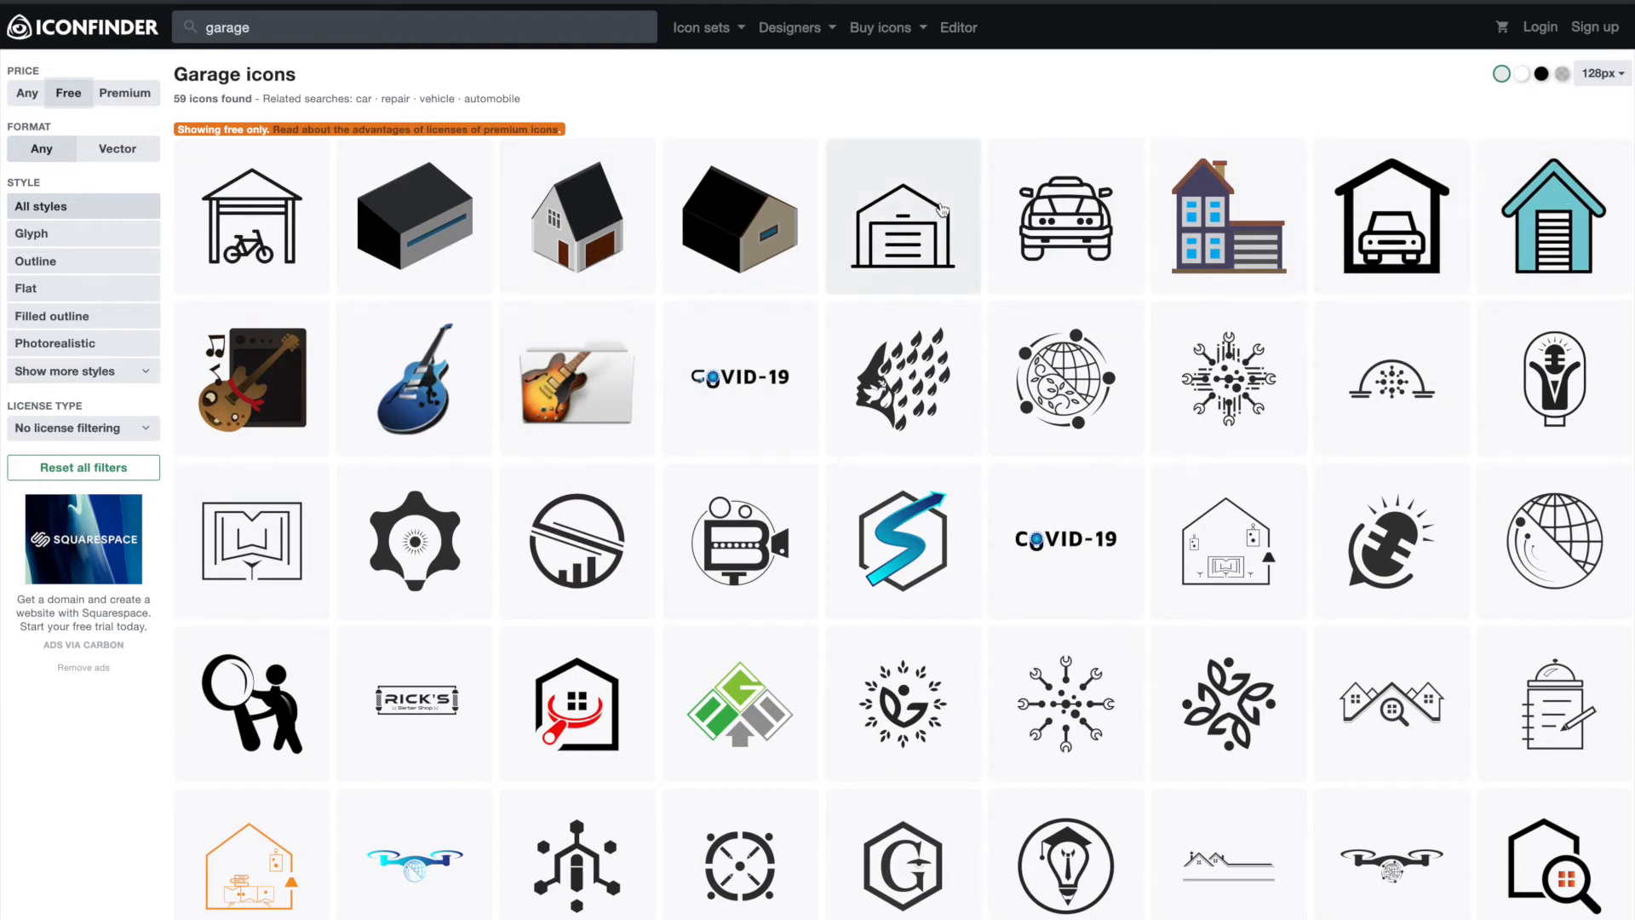
pyautogui.click(907, 237)
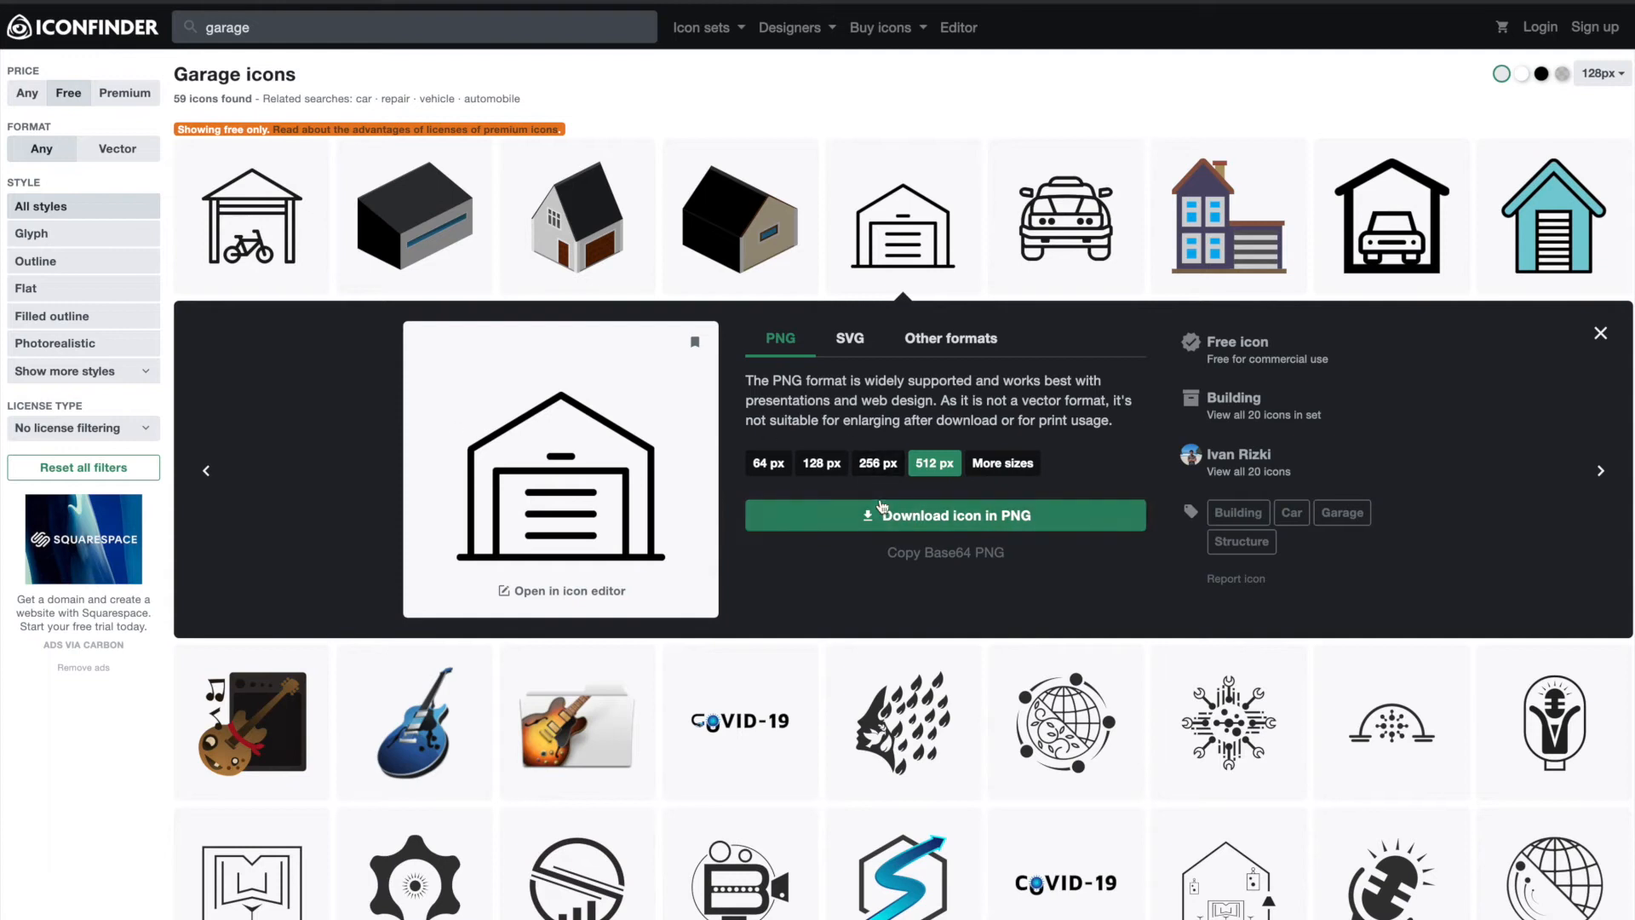
pyautogui.click(881, 507)
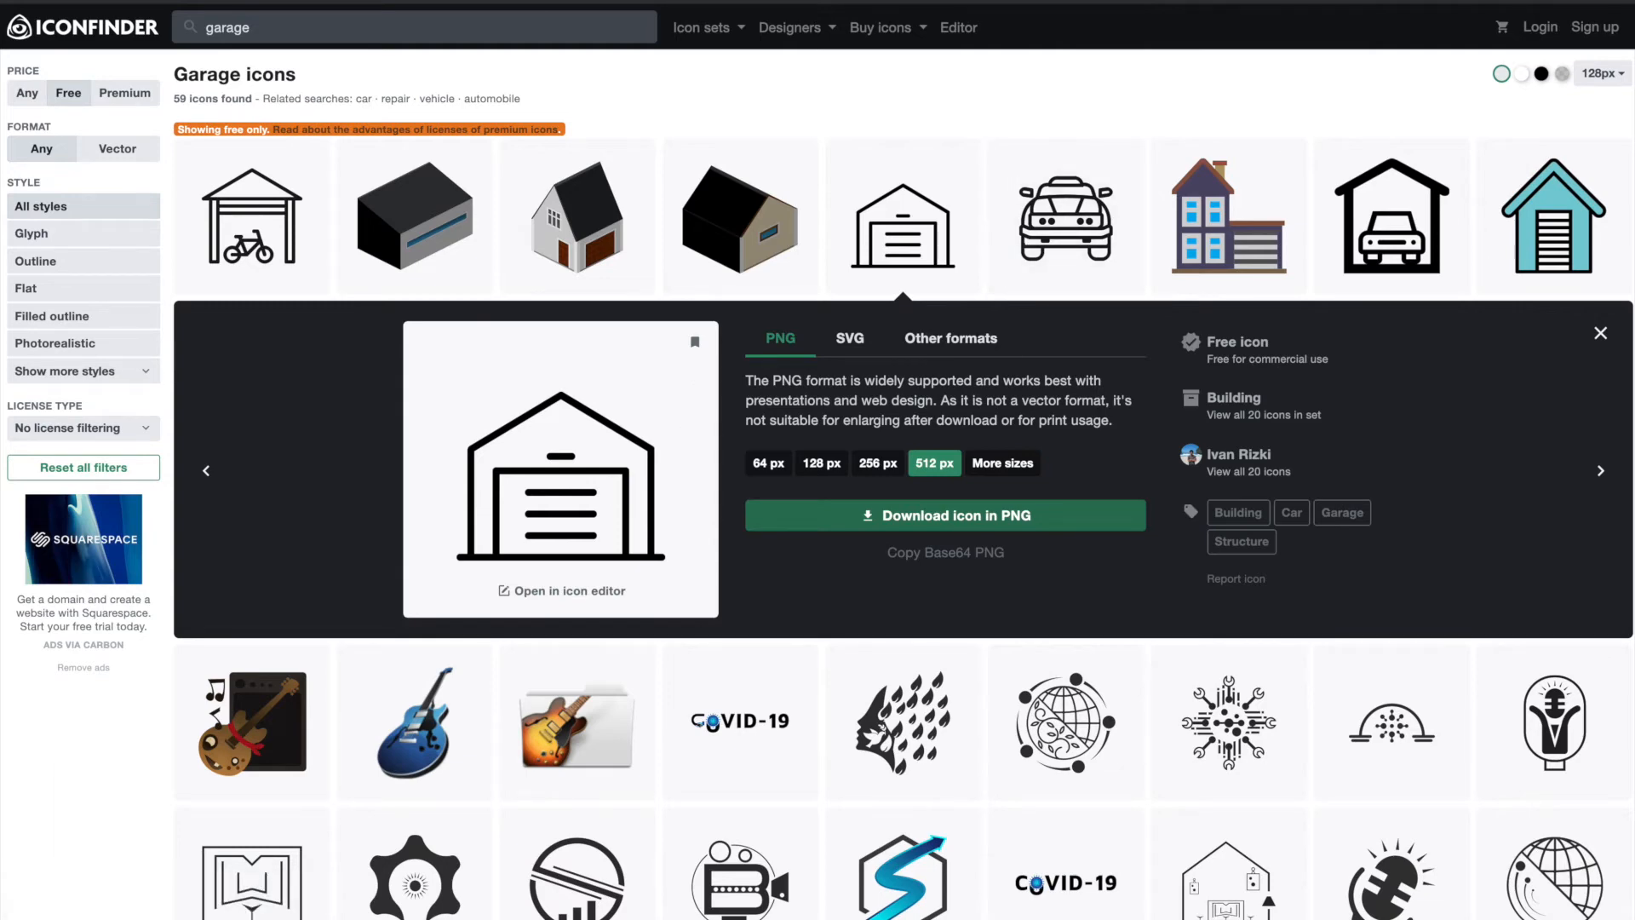
# Step: Open the PineTools Colorize image page in a new browser tab
pyautogui.hotkey('ctrl', 't')
pyautogui.write('pinetools')
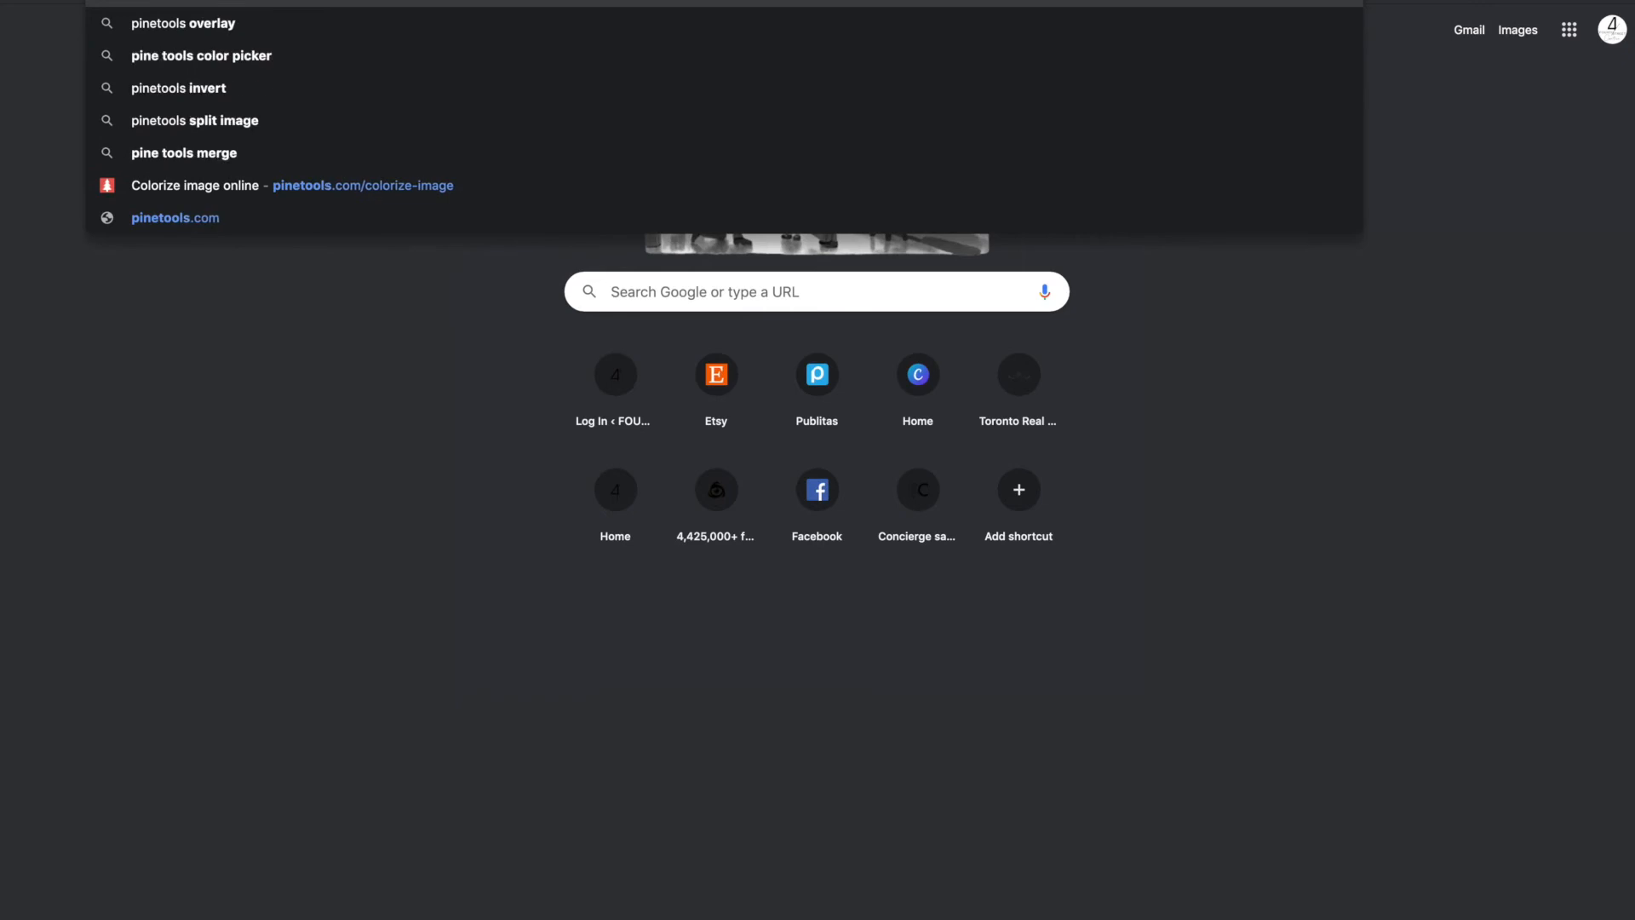
pyautogui.click(877, 179)
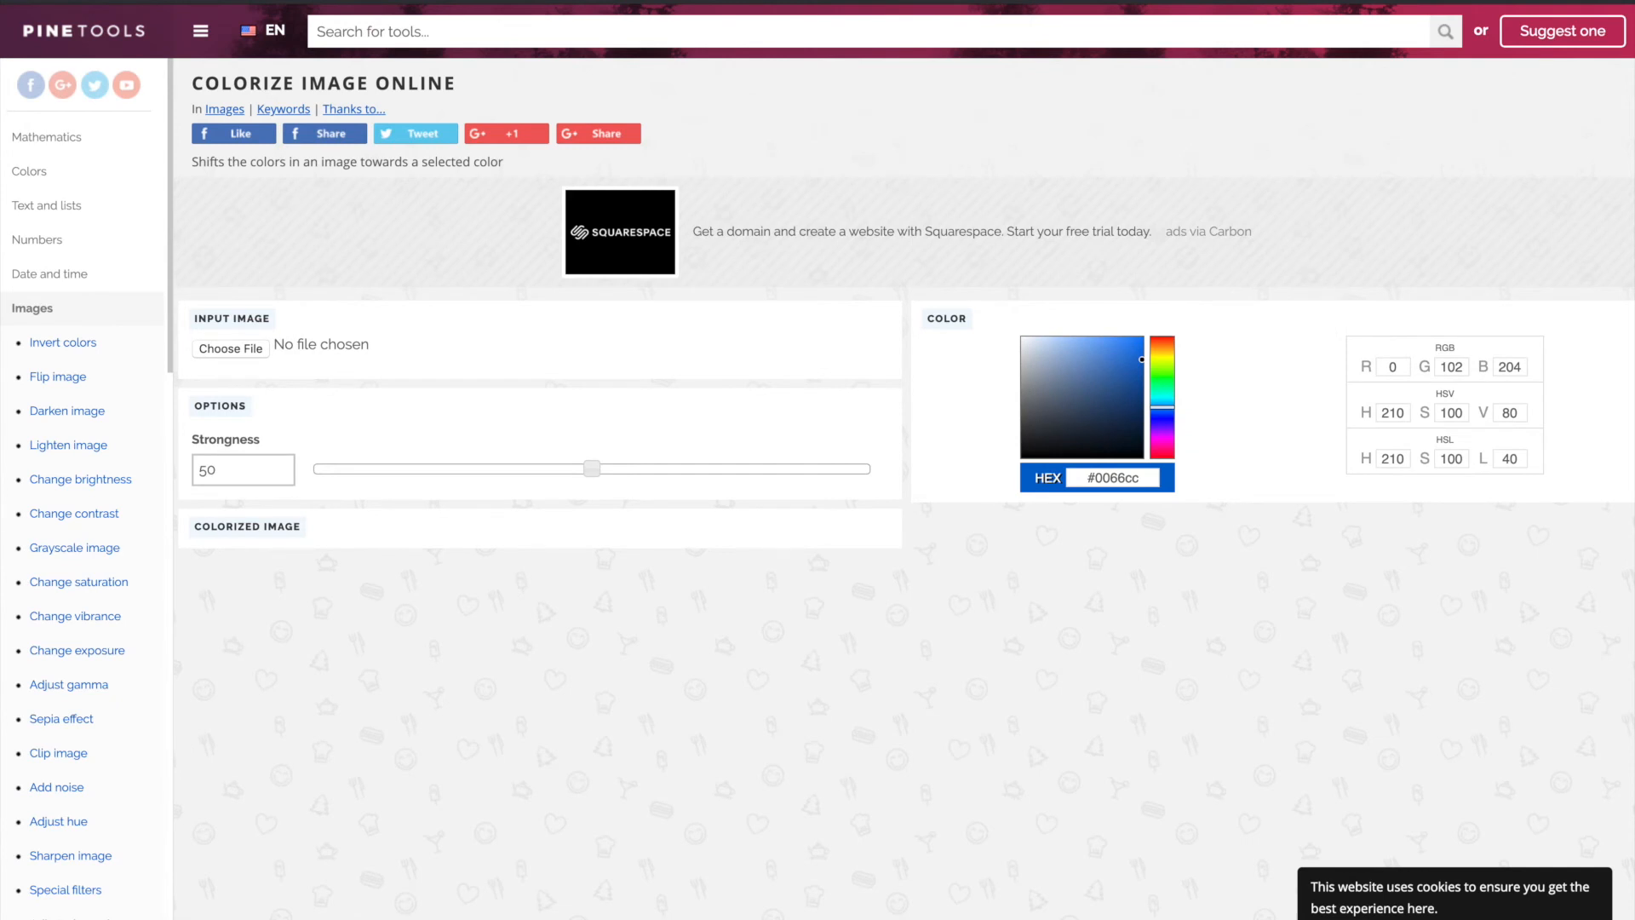
# Step: Load iconfinder_Garage_4265803 (2).png from the Downloads folder as the input image
pyautogui.click(225, 347)
pyautogui.click(541, 138)
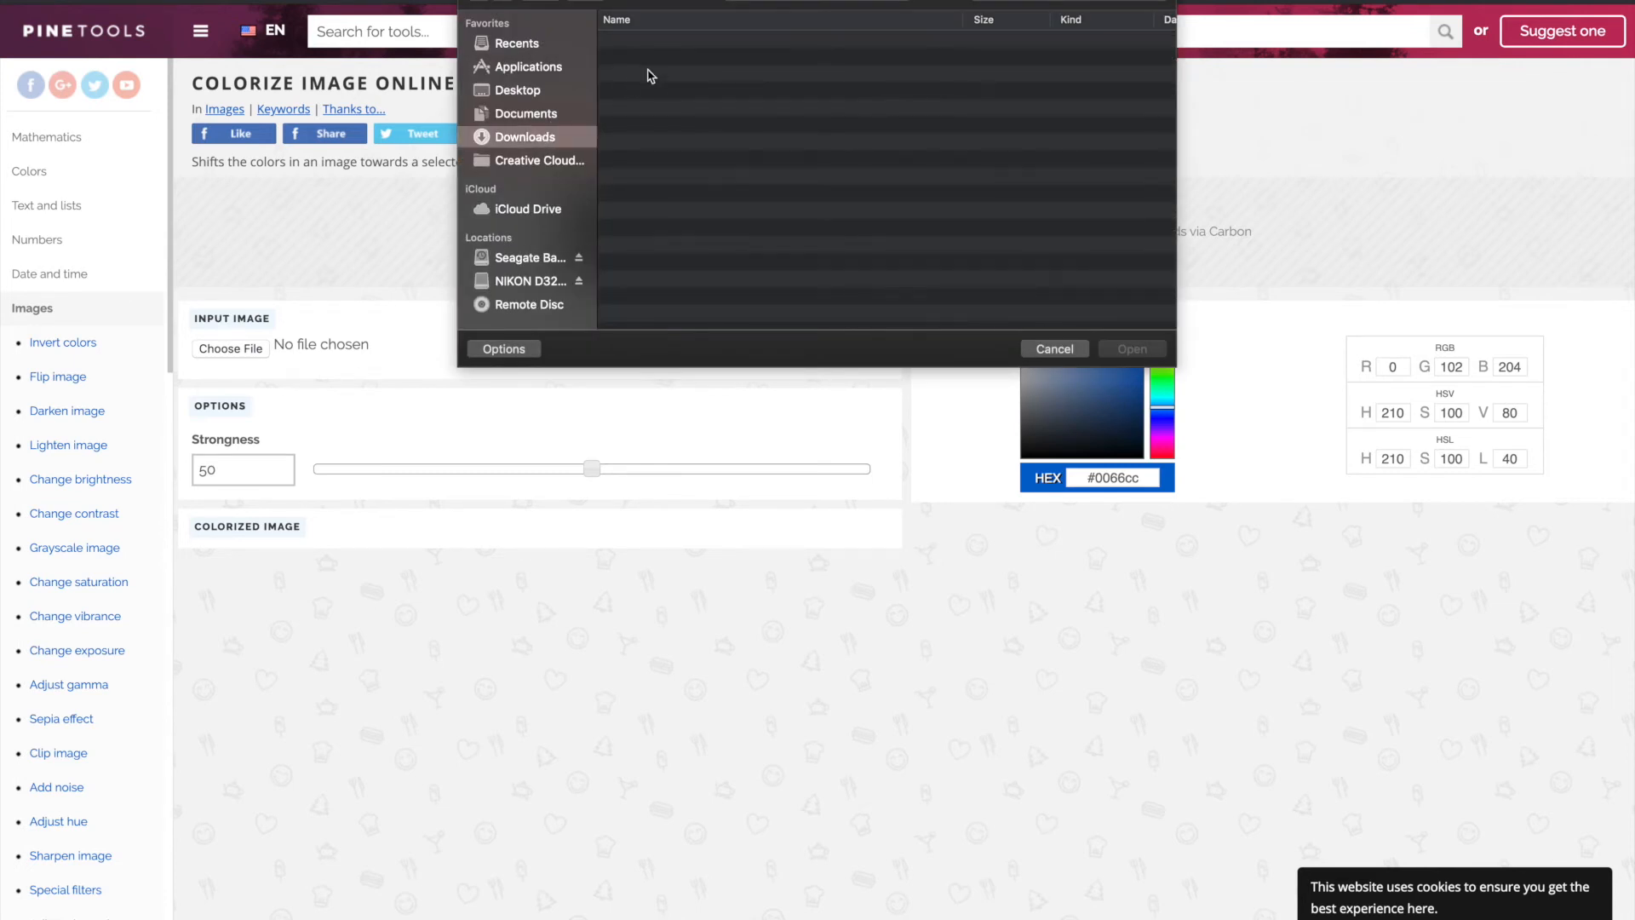
pyautogui.click(659, 42)
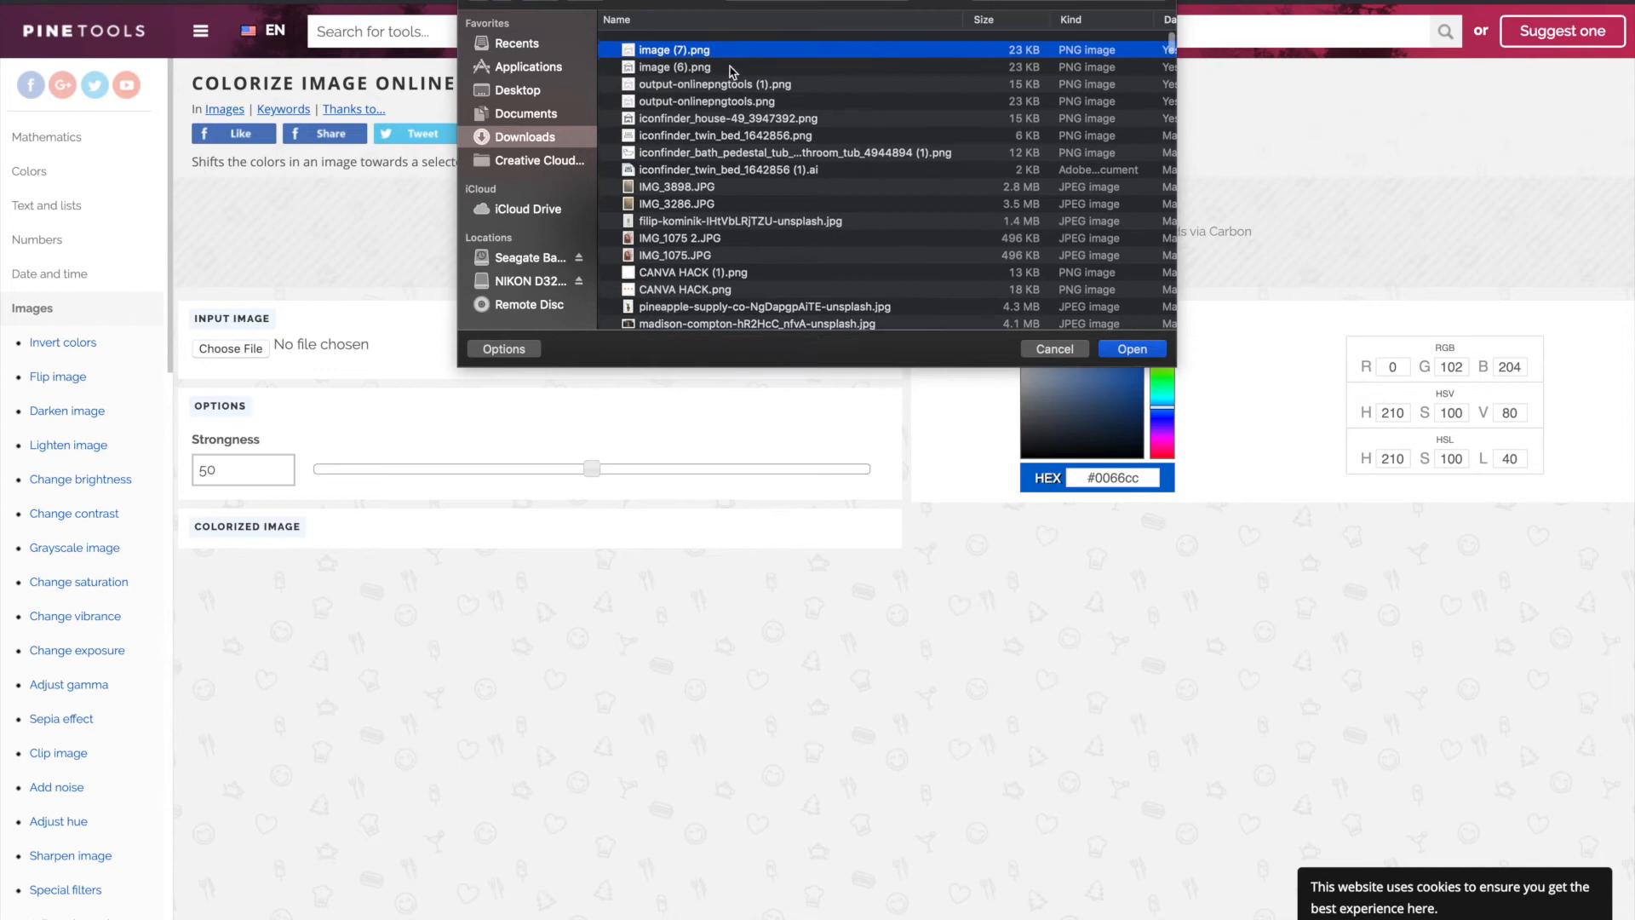
pyautogui.scroll(3, 729, 61)
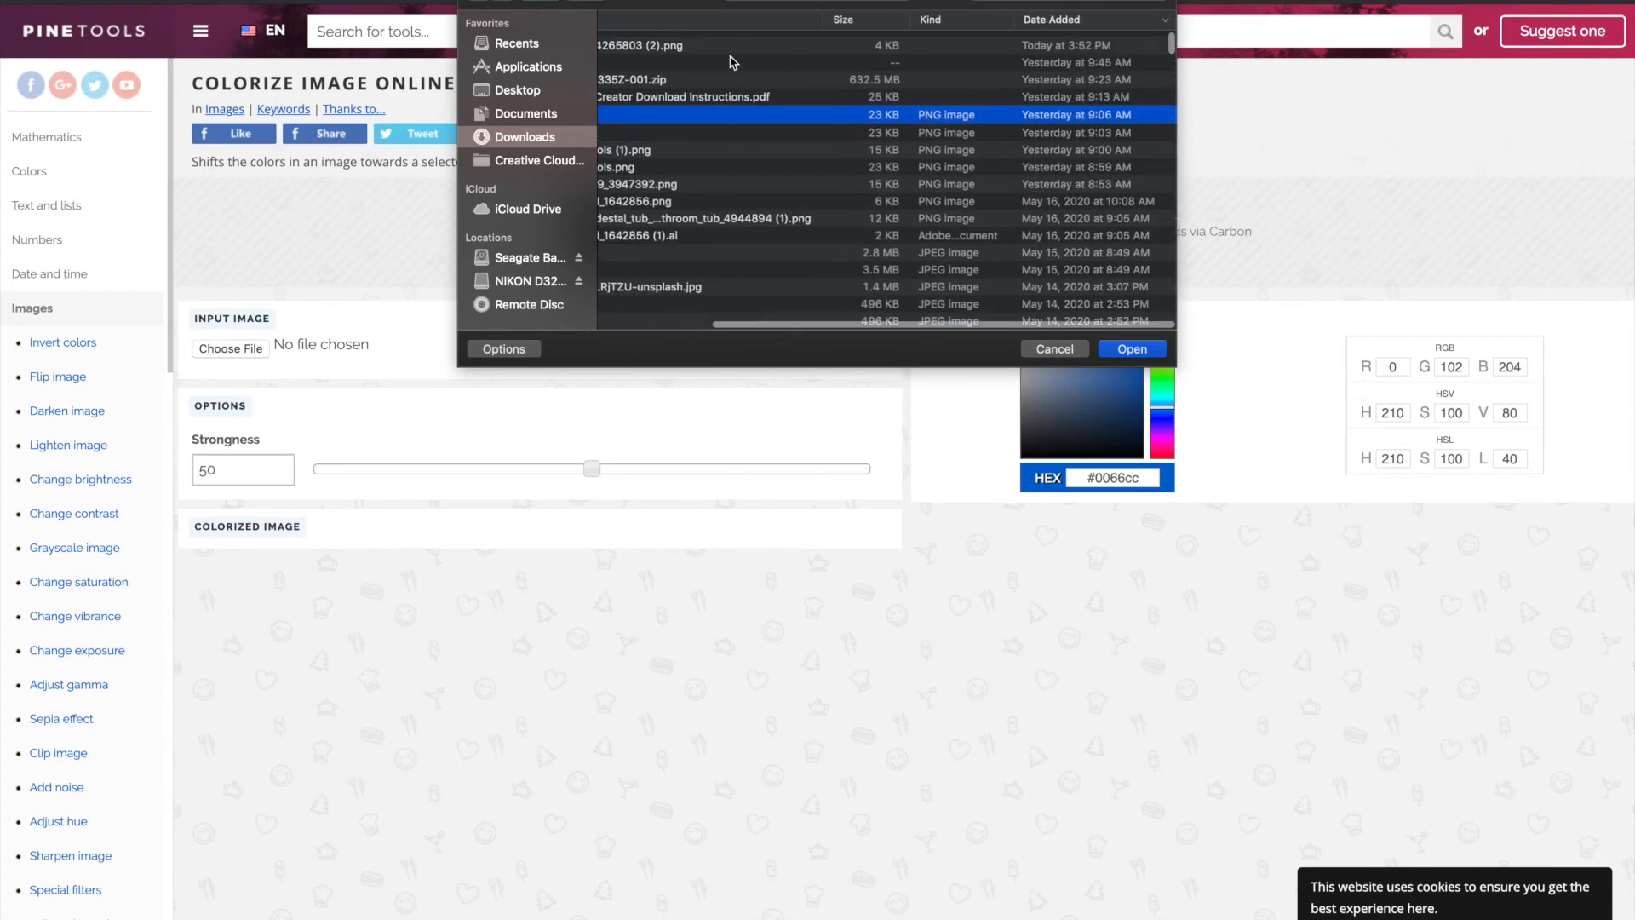
pyautogui.click(1024, 43)
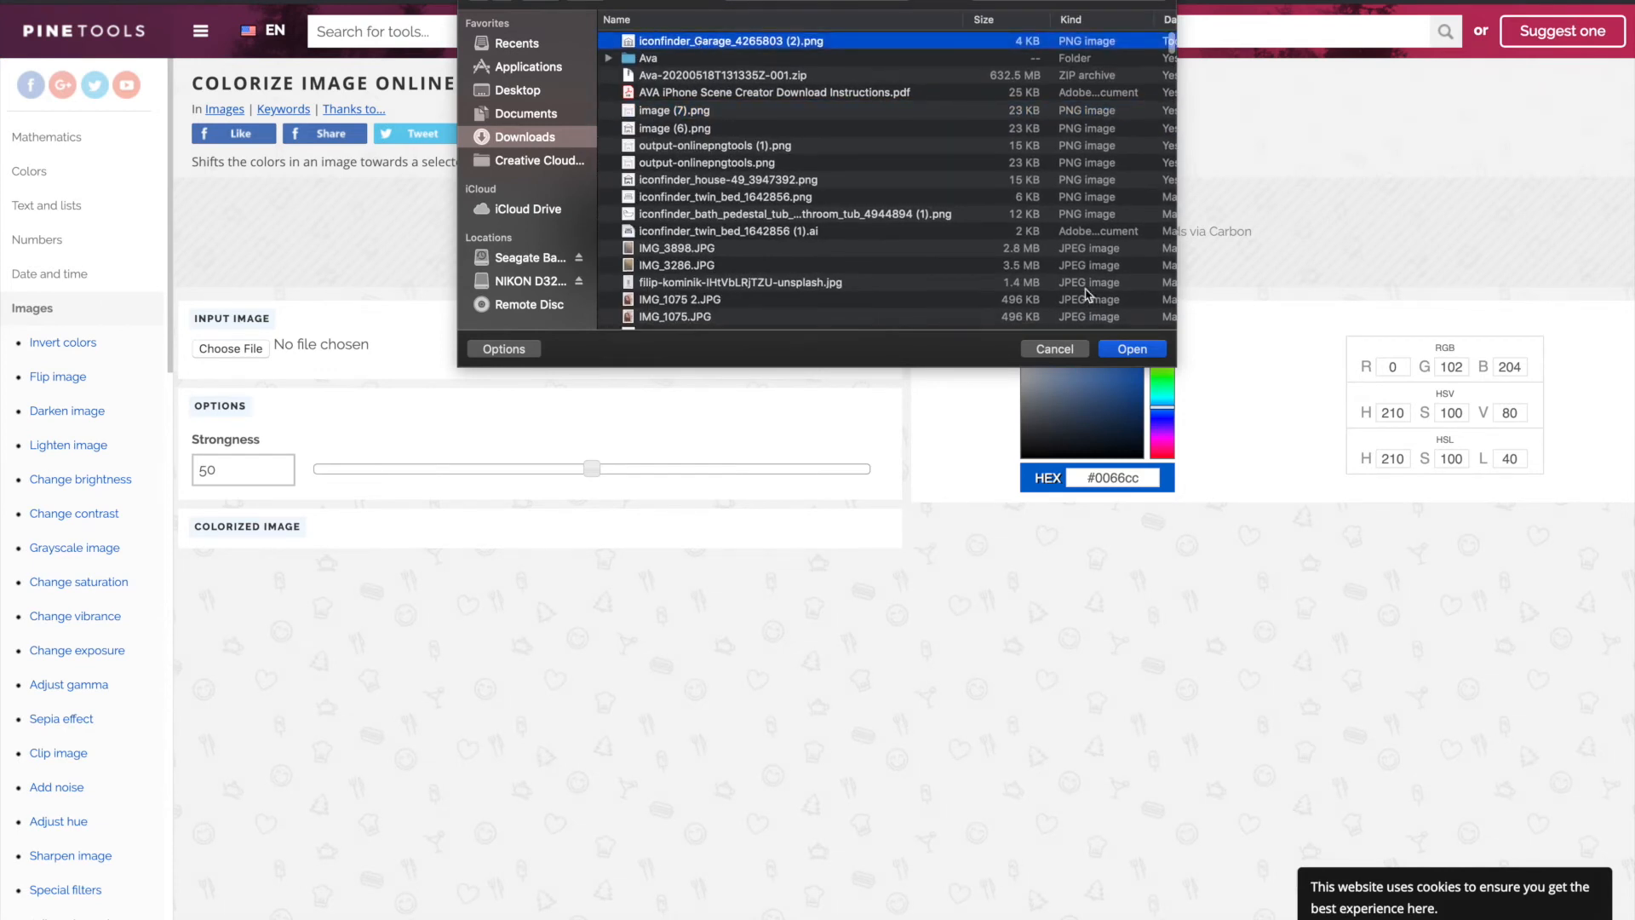
pyautogui.click(1121, 350)
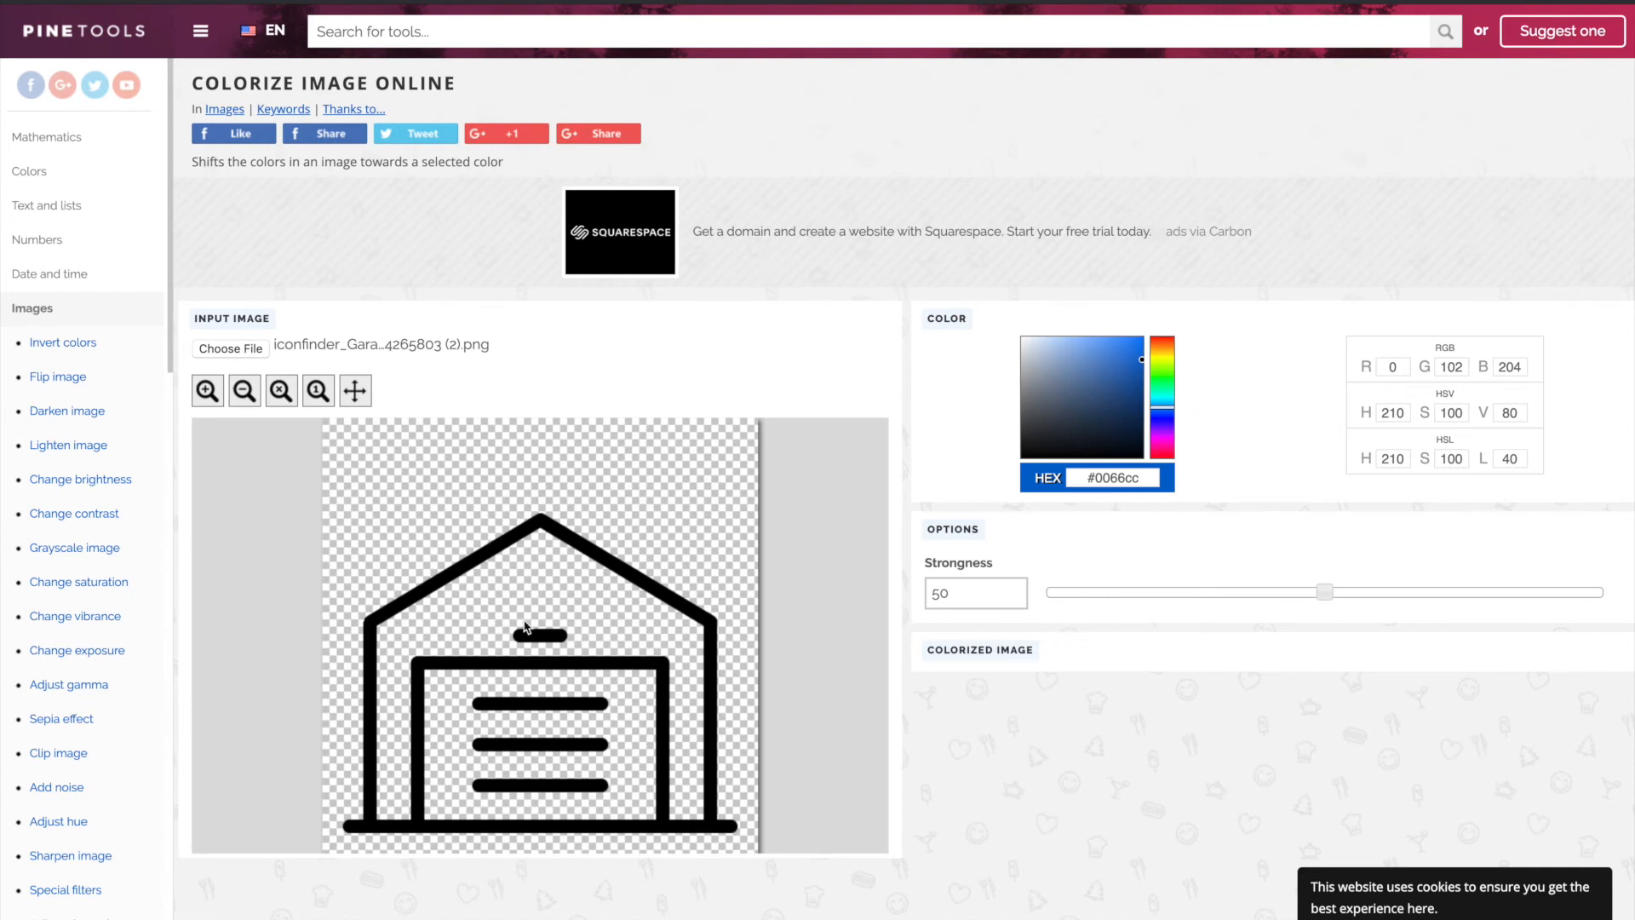
# Step: Switch to the Canva design and copy the car icon's hex colour code, #c0b8b5
pyautogui.click(1147, 478)
pyautogui.moveTo(1148, 477); pyautogui.dragTo(1075, 476)
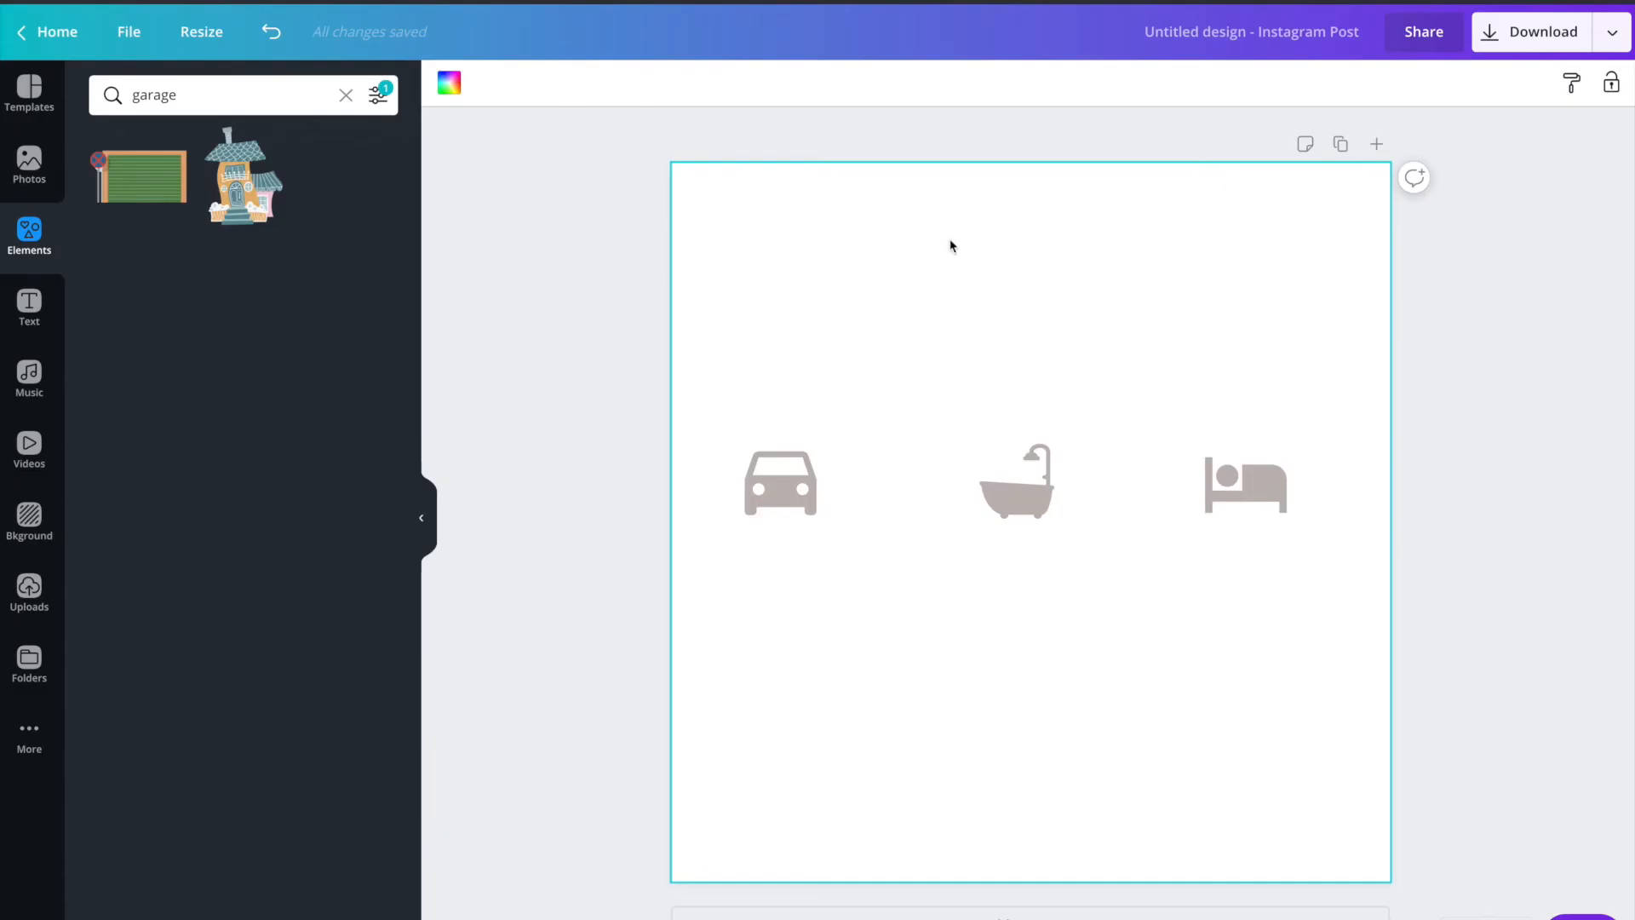
pyautogui.click(784, 482)
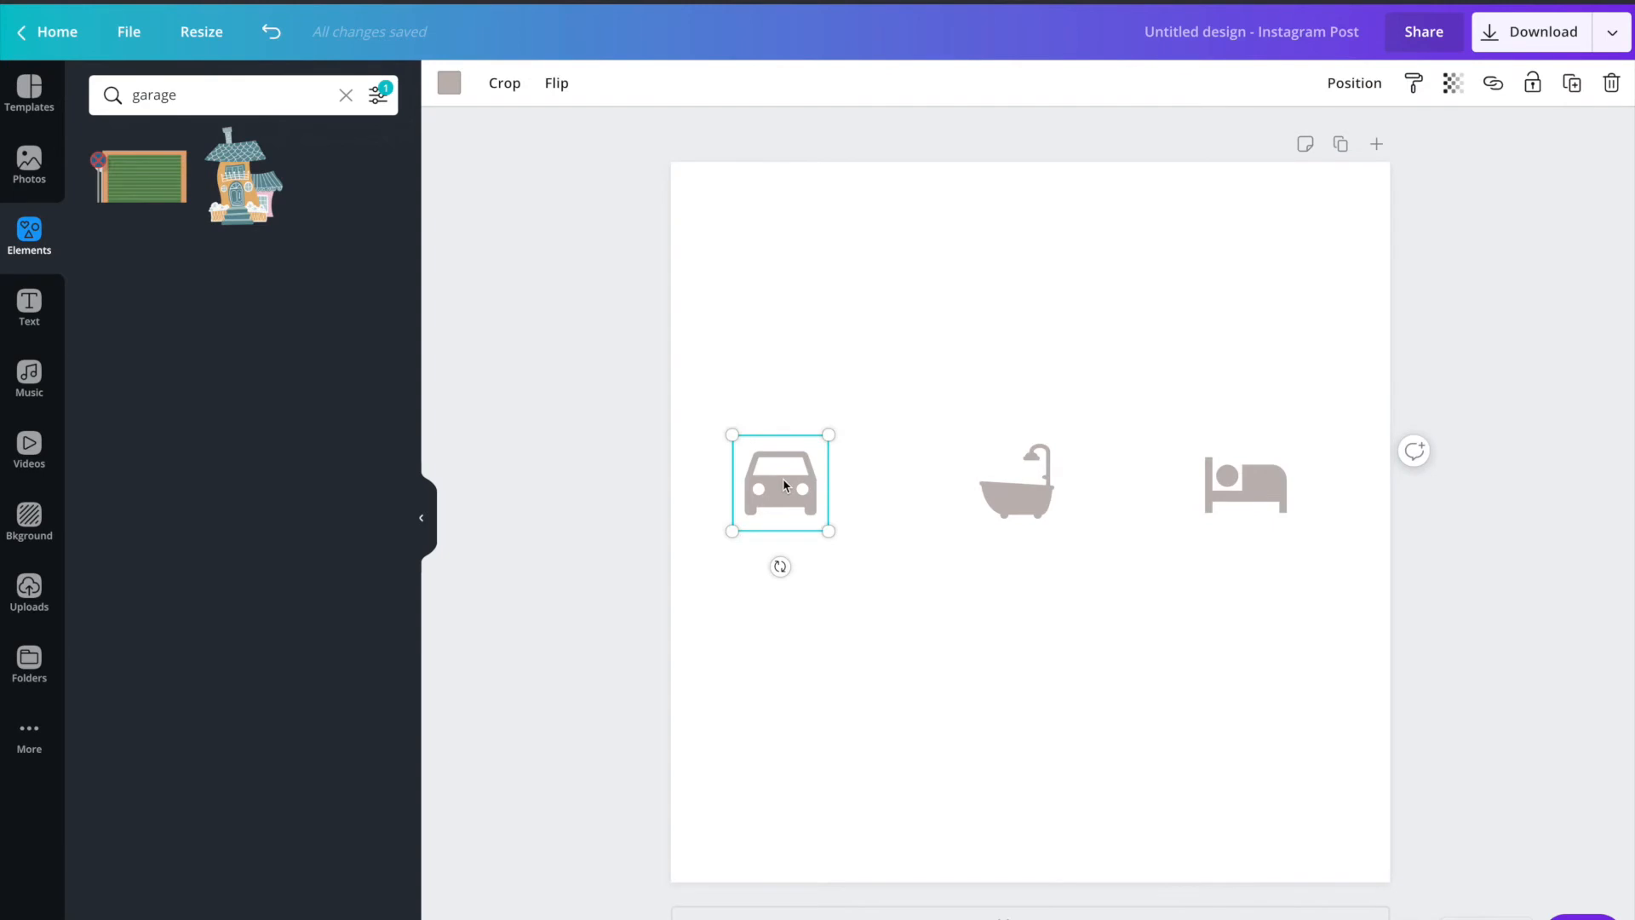
pyautogui.click(449, 82)
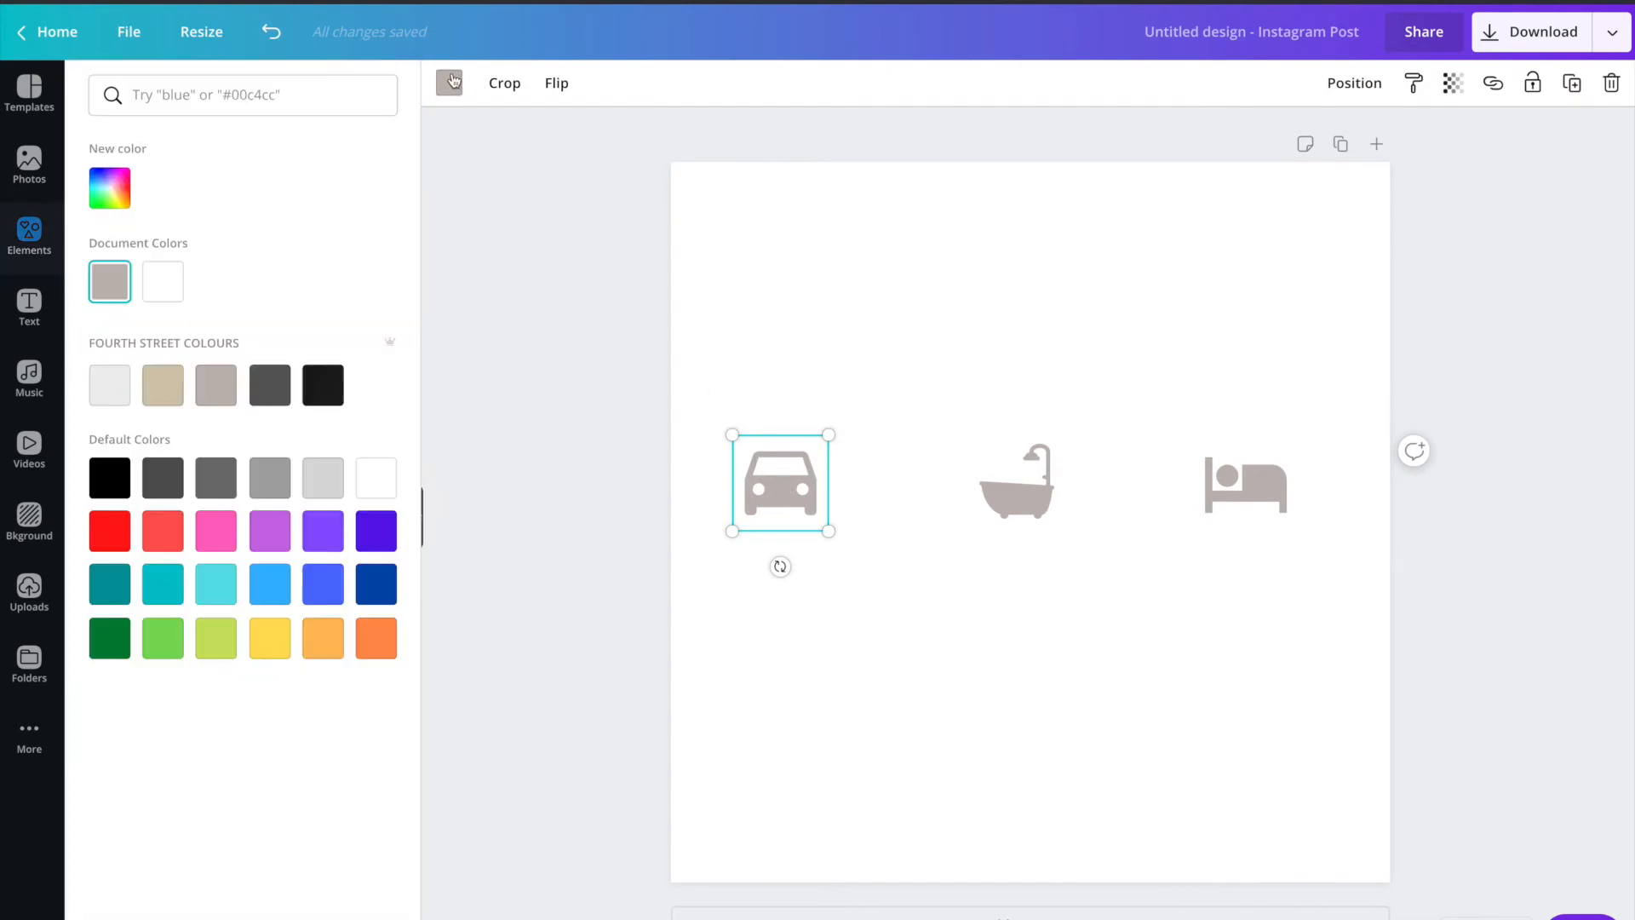
pyautogui.click(114, 196)
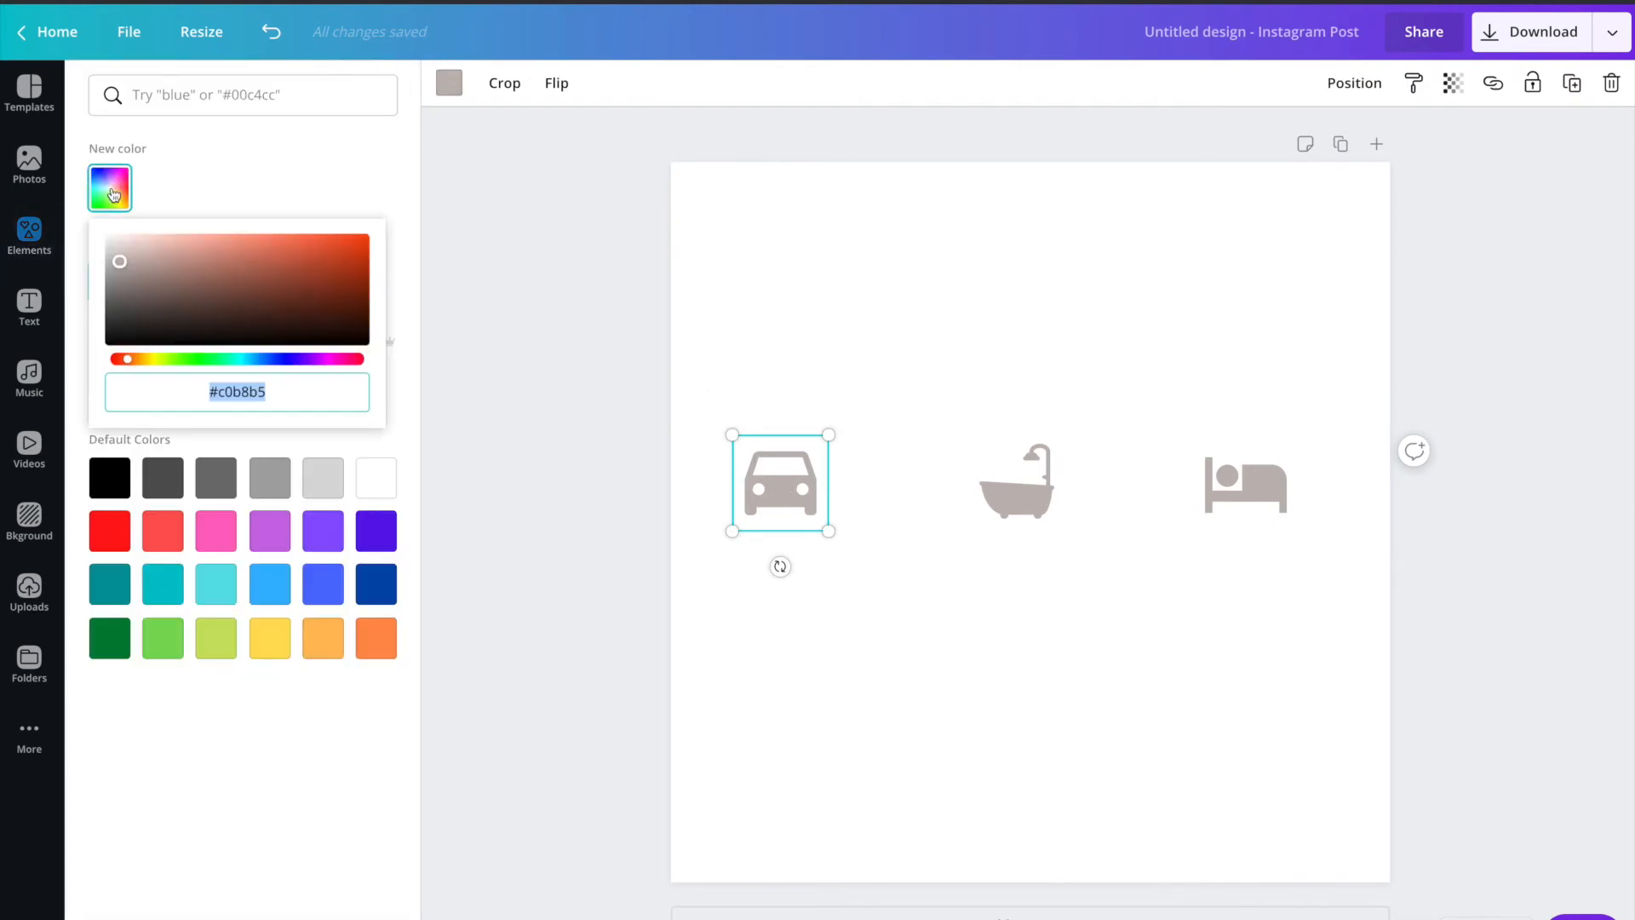
pyautogui.click(287, 397)
pyautogui.moveTo(287, 397); pyautogui.dragTo(207, 392)
pyautogui.hotkey('ctrl', 'c')
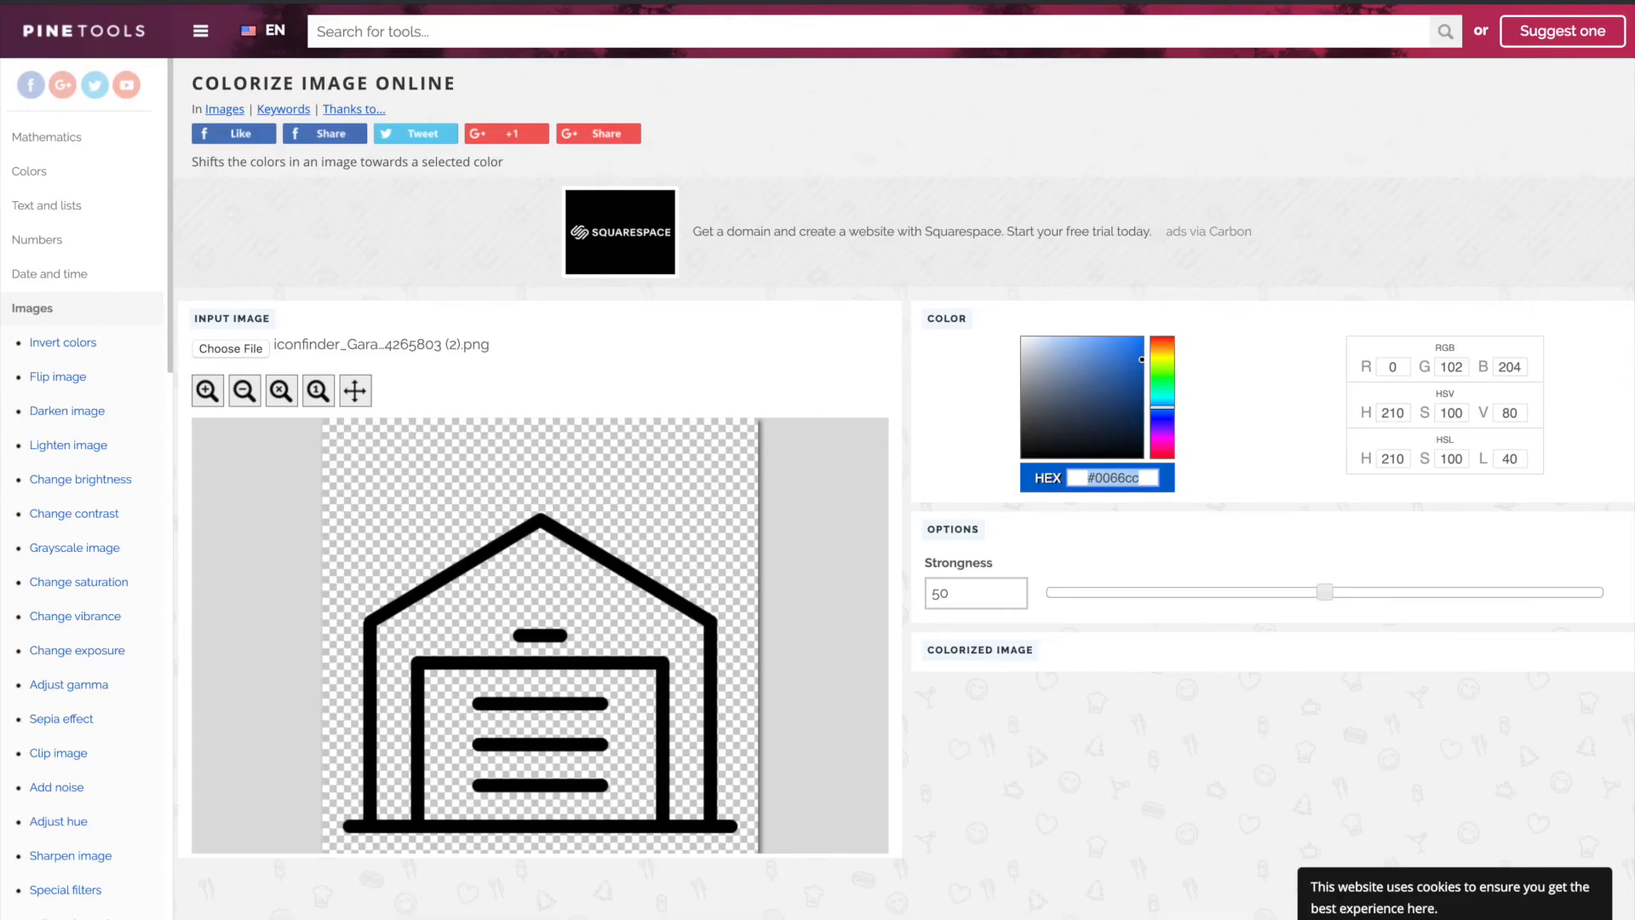
# Step: Switch back to PineTools and set the colorize colour to hex #c0b8b5
pyautogui.click(1114, 481)
pyautogui.moveTo(1144, 478); pyautogui.dragTo(1088, 479)
pyautogui.hotkey('ctrl', 'v')
pyautogui.moveTo(1140, 360); pyautogui.dragTo(1018, 460)
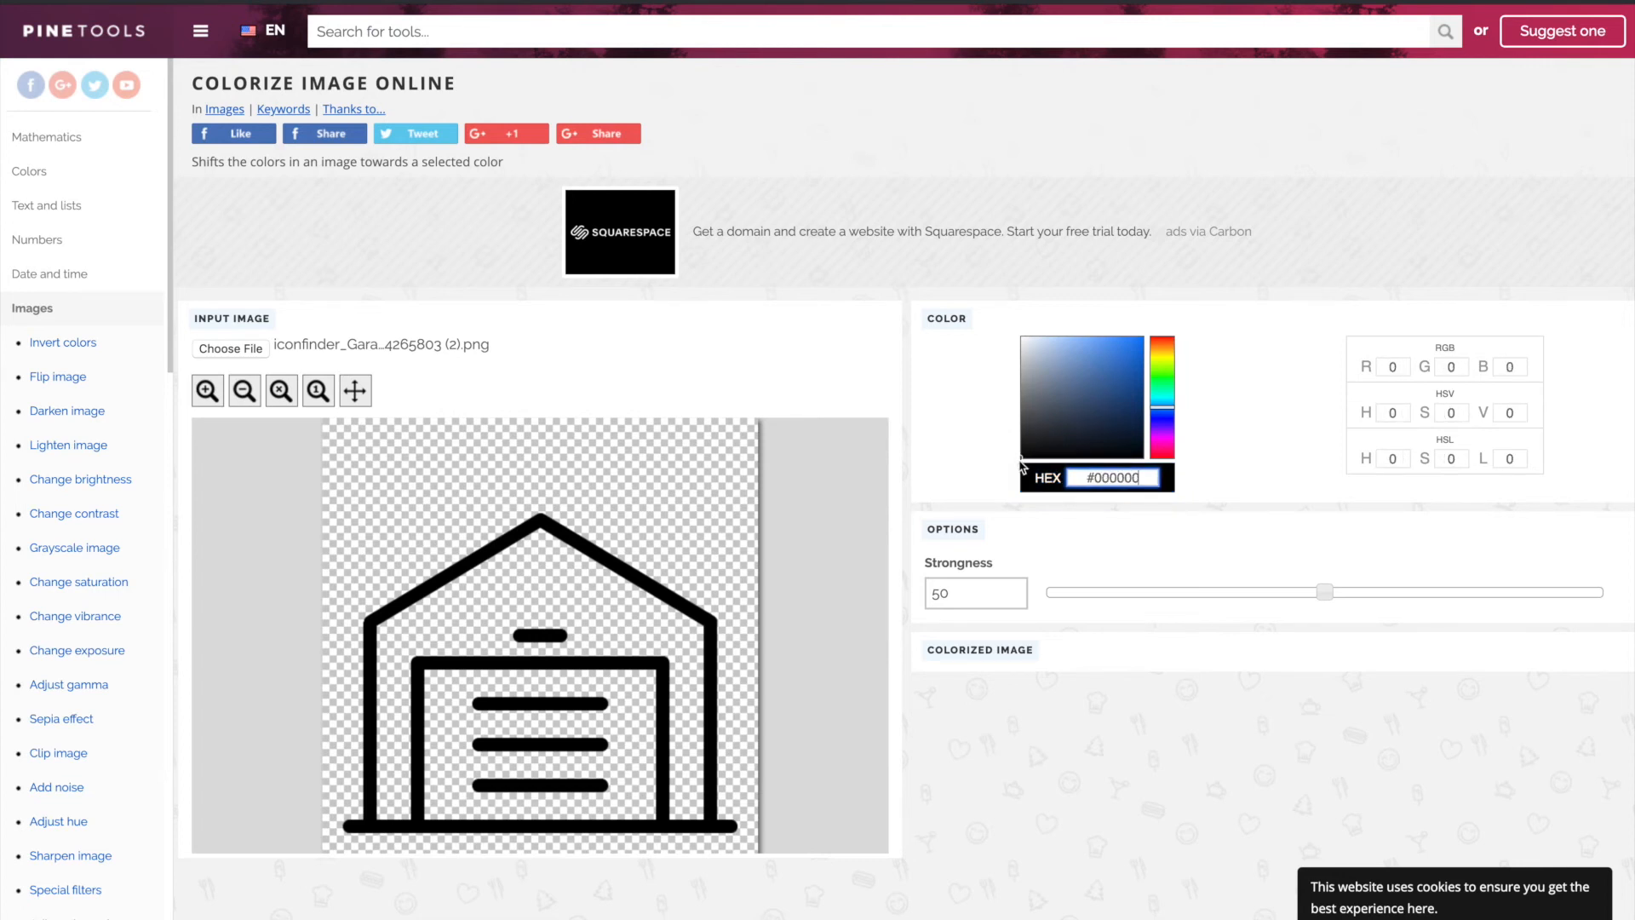
pyautogui.click(1120, 373)
pyautogui.moveTo(1141, 477); pyautogui.dragTo(1080, 475)
pyautogui.hotkey('ctrl', 'v')
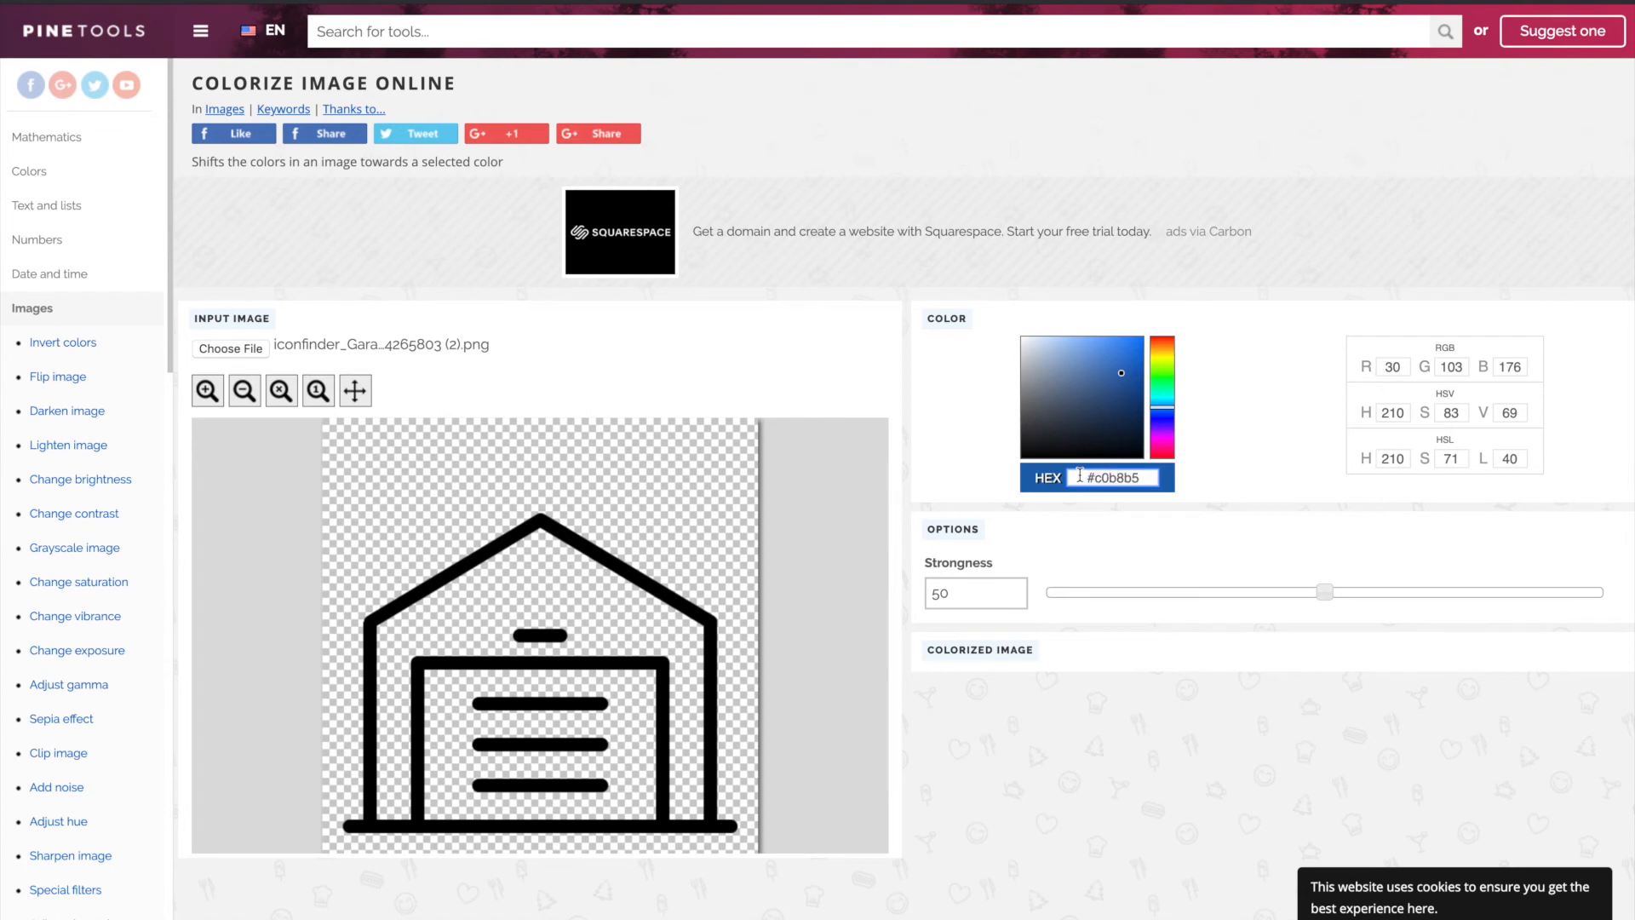
pyautogui.press('Return')
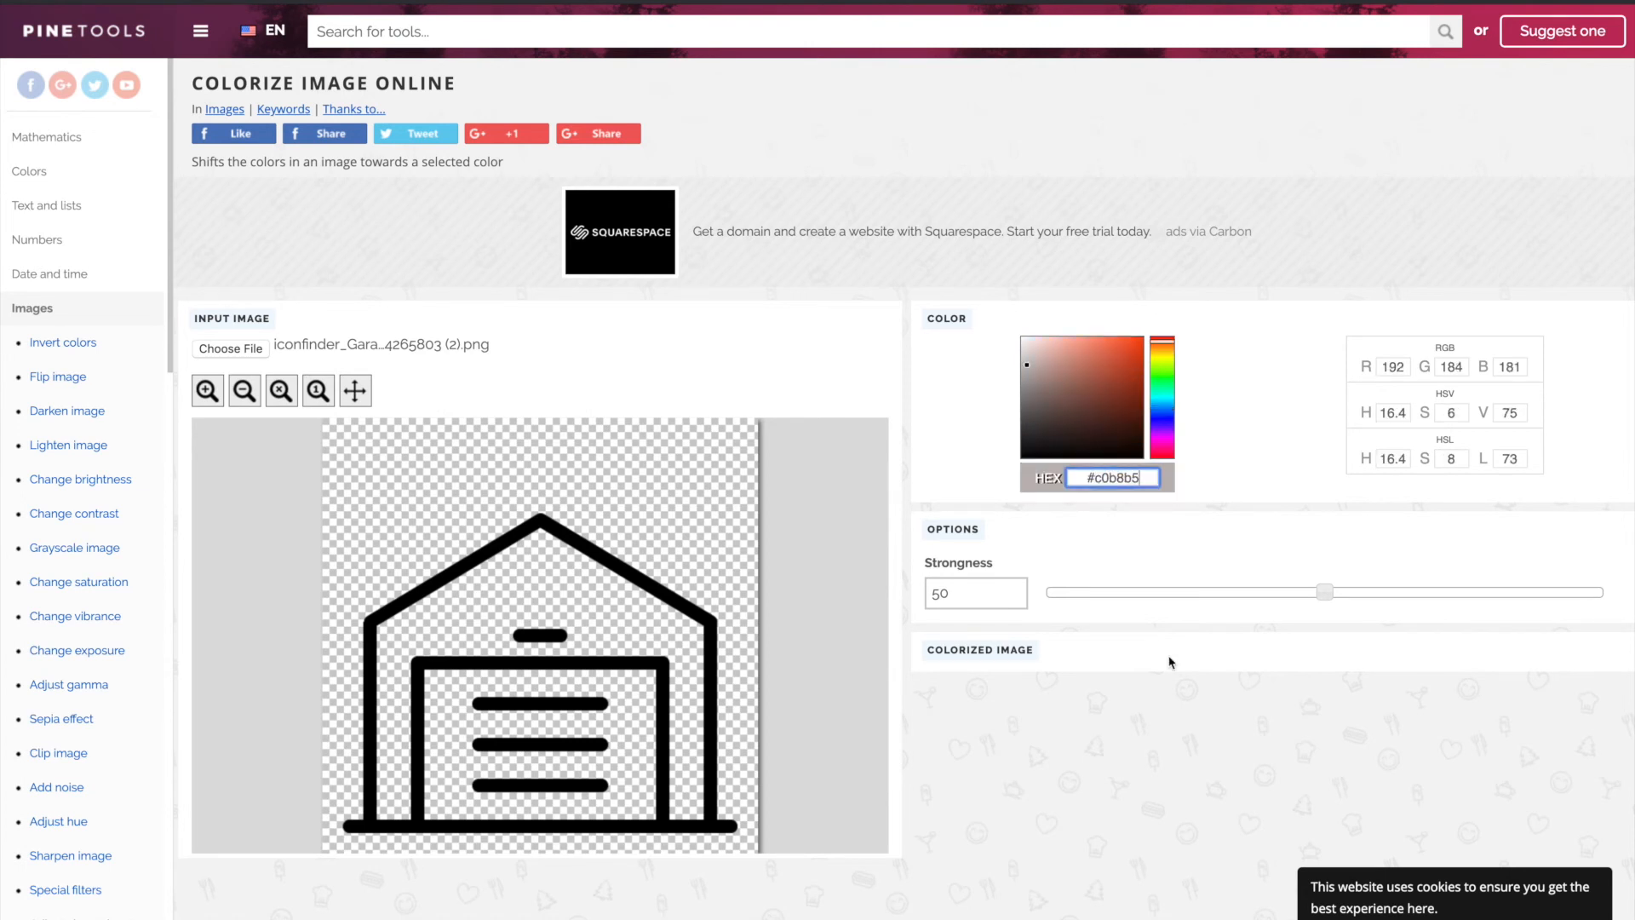
# Step: Set the colorize strongness to 100 and regenerate the recoloured garage icon
pyautogui.scroll(-3, 1022, 741)
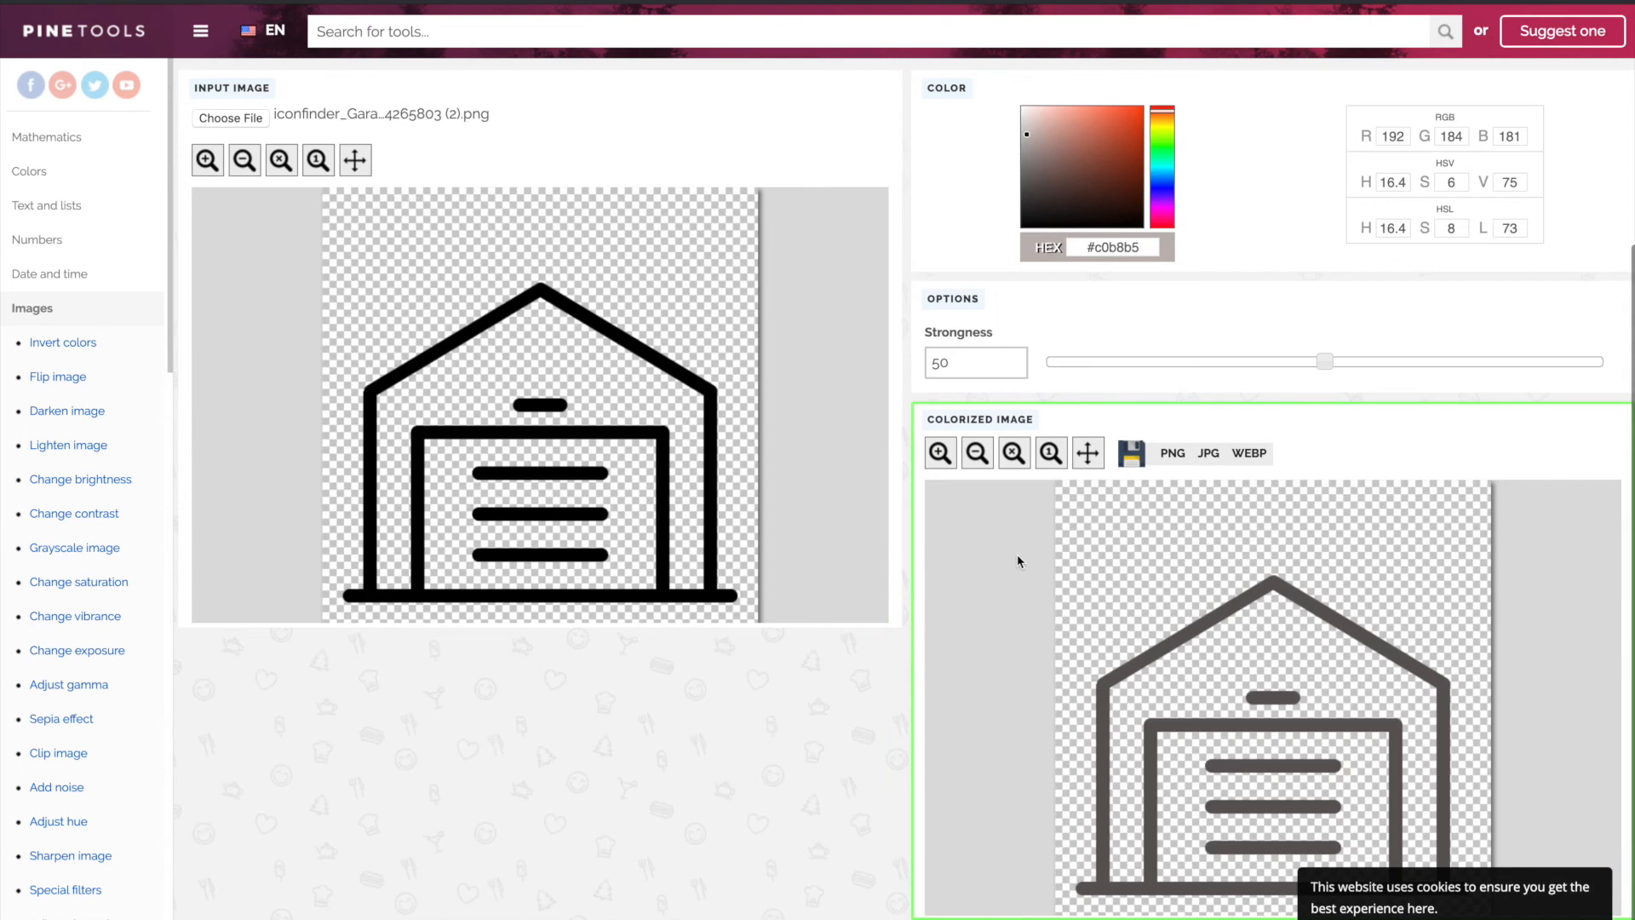
pyautogui.moveTo(968, 363); pyautogui.dragTo(926, 364)
pyautogui.write('100')
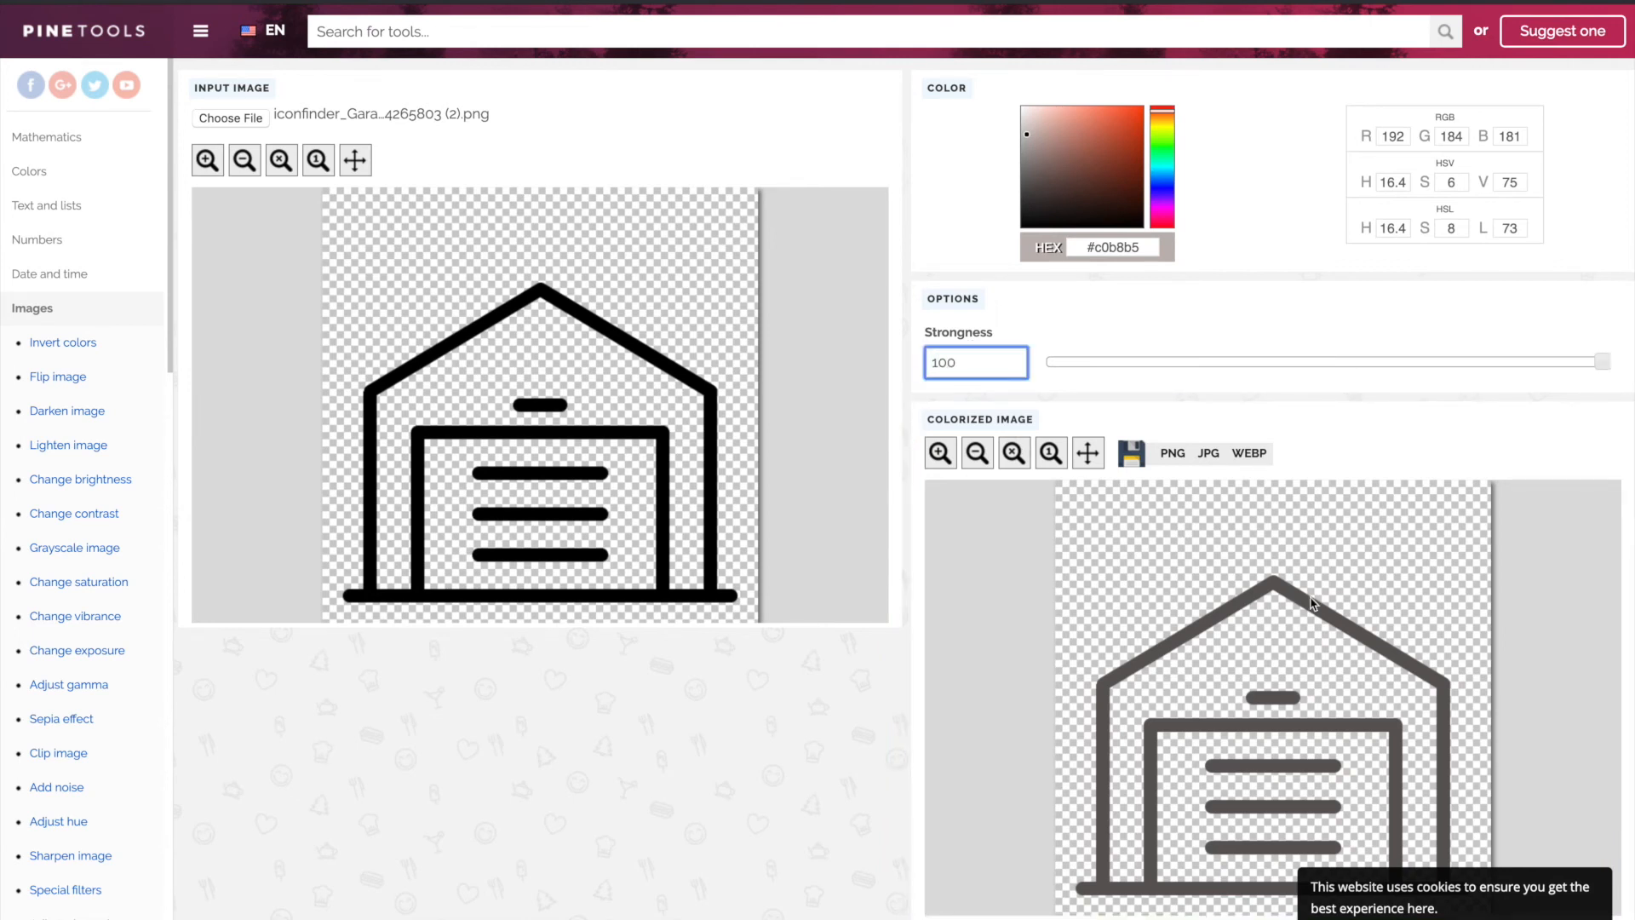
pyautogui.press('Return')
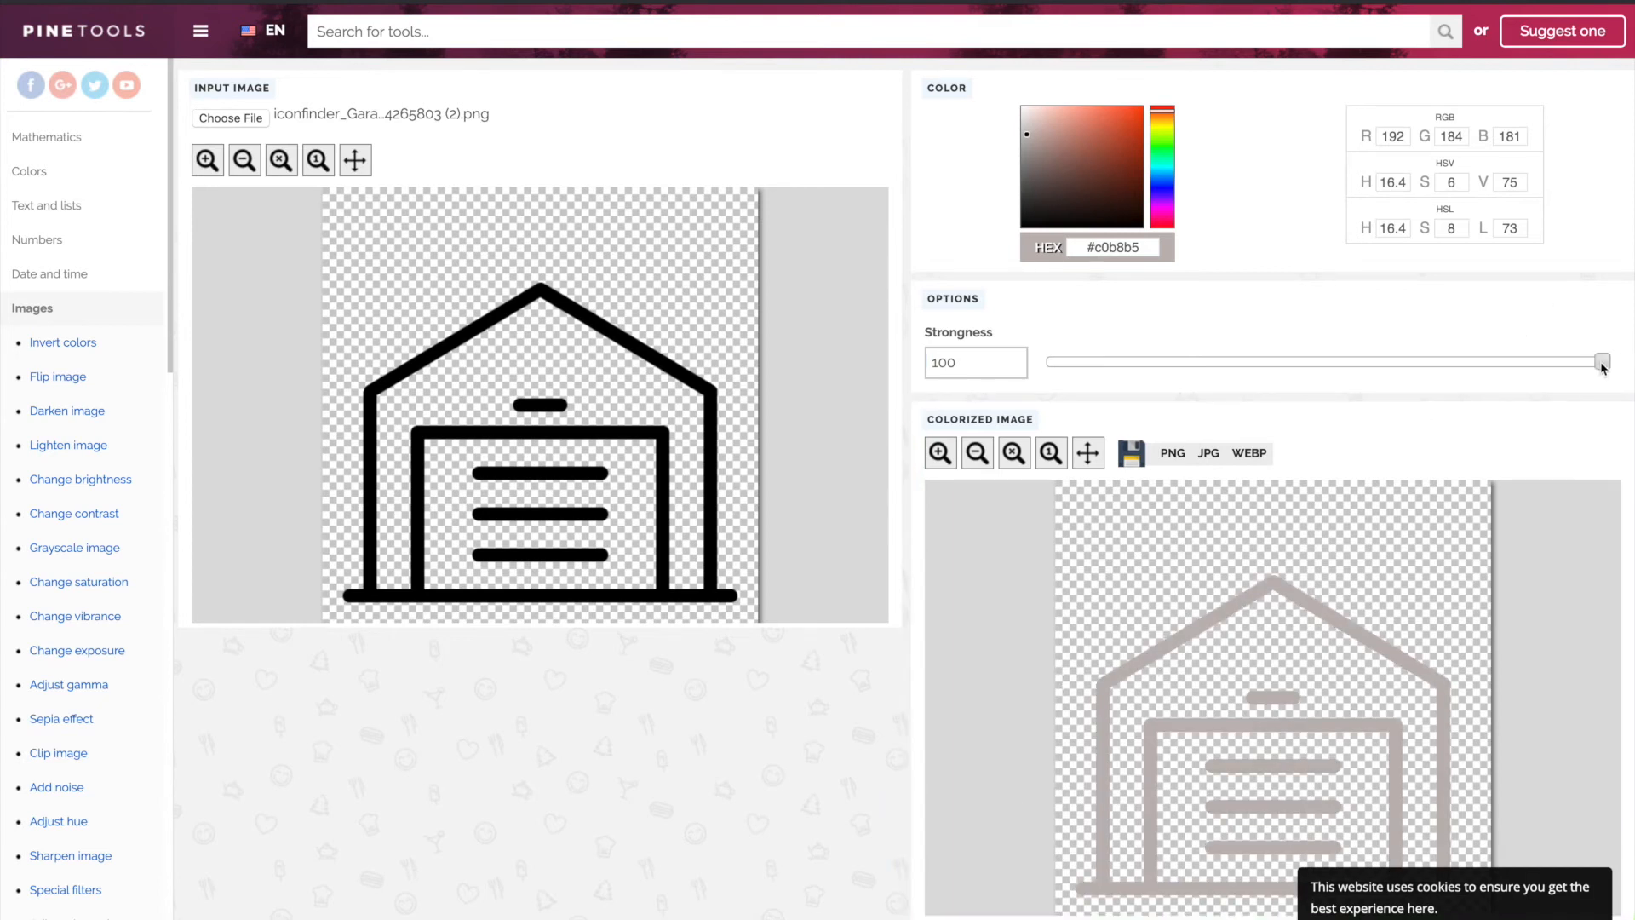
# Step: Rerun the colorizing with hex #c0b8b5 and save the recoloured garage icon as a PNG
pyautogui.click(1143, 246)
pyautogui.scroll(-1, 1233, 599)
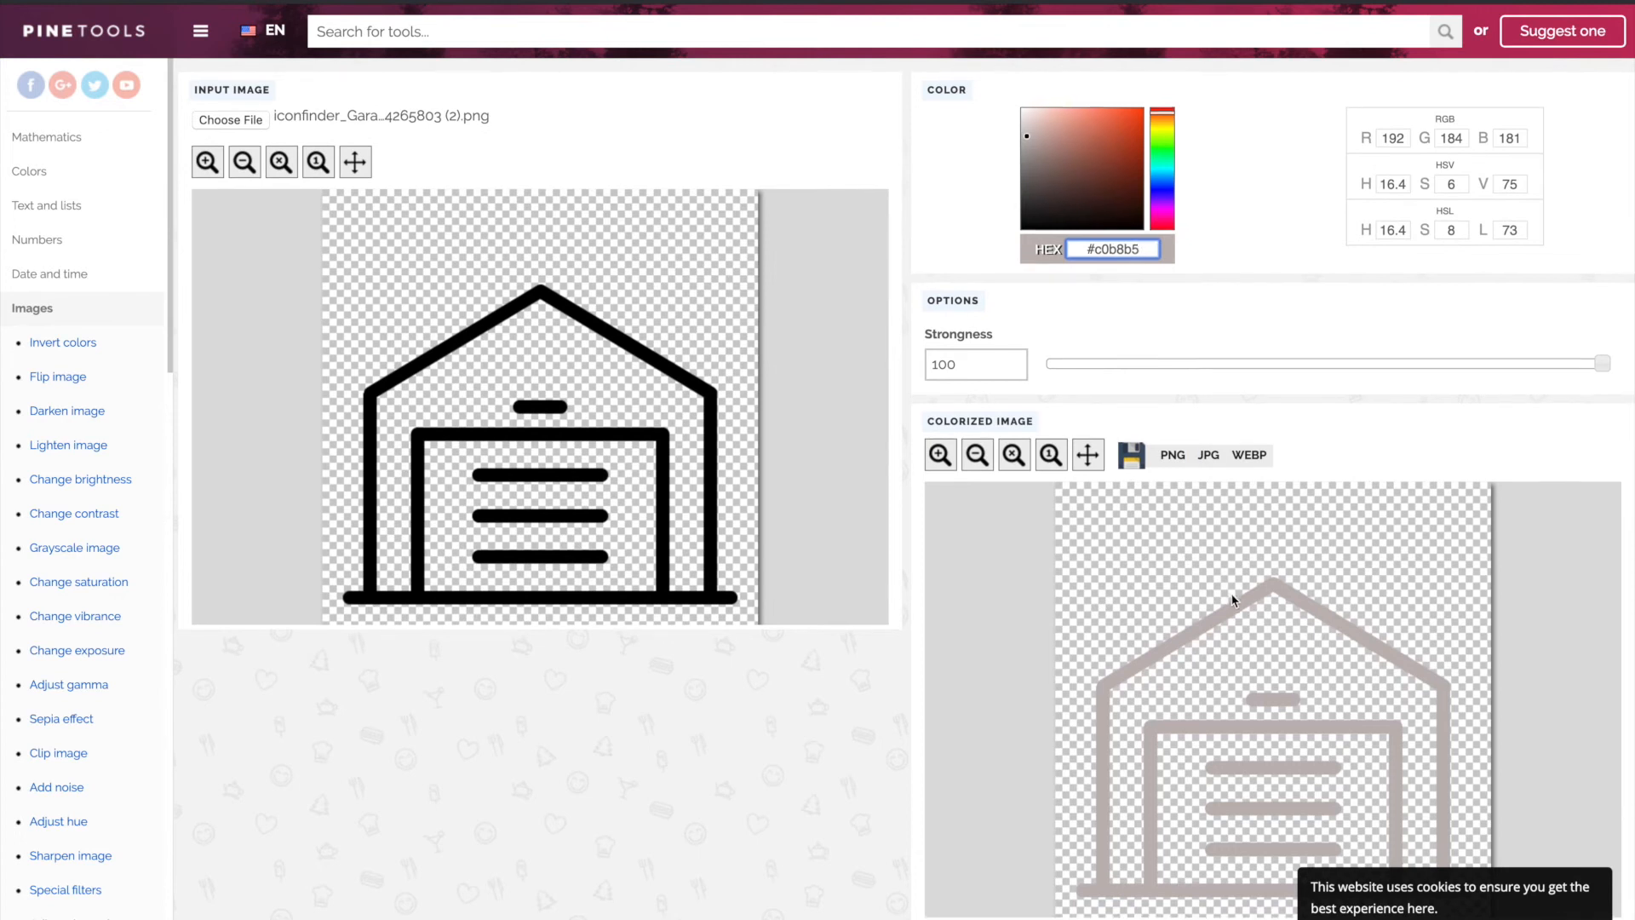
pyautogui.click(1453, 916)
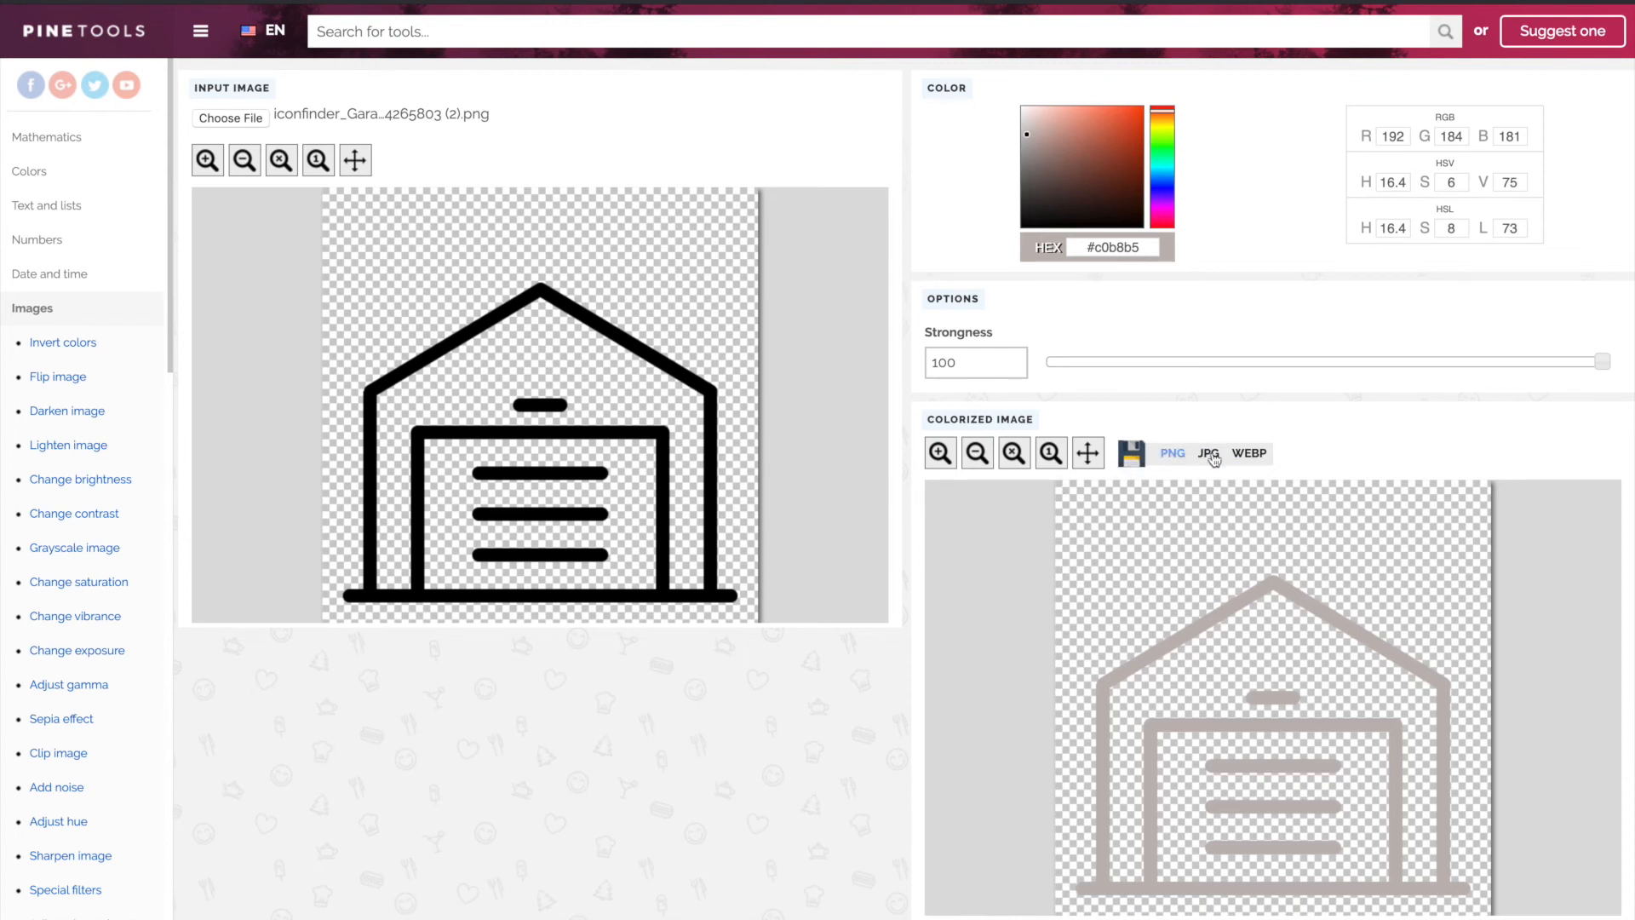
pyautogui.click(1171, 455)
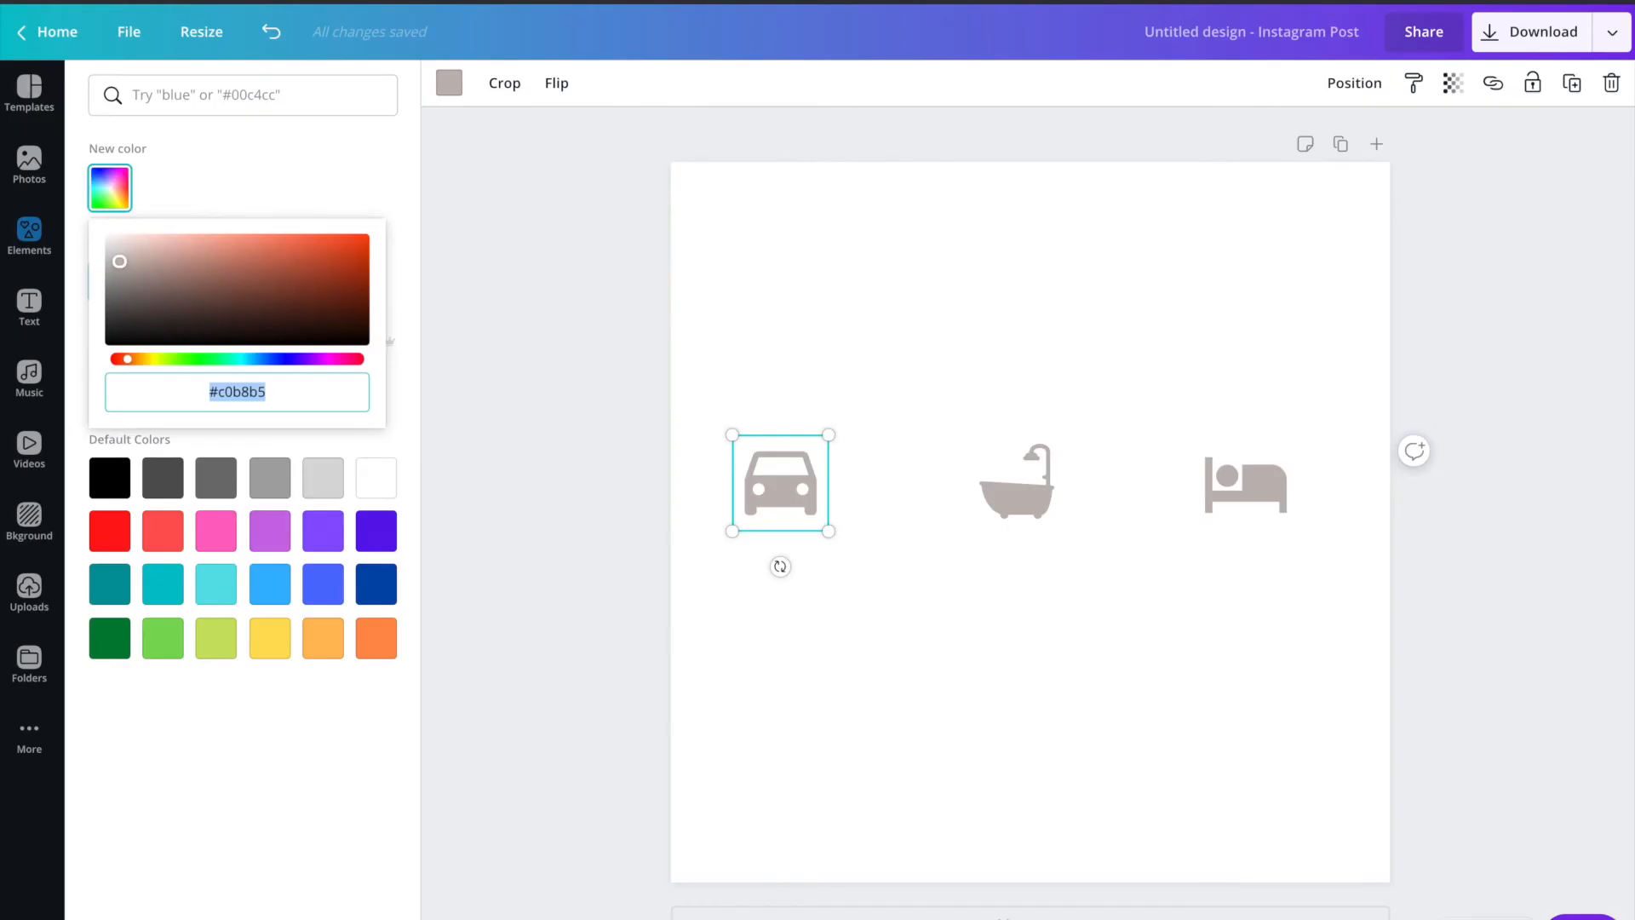
# Step: Switch to the Canva Instagram Post design and upload image (8).png from the Downloads folder
pyautogui.click(25, 600)
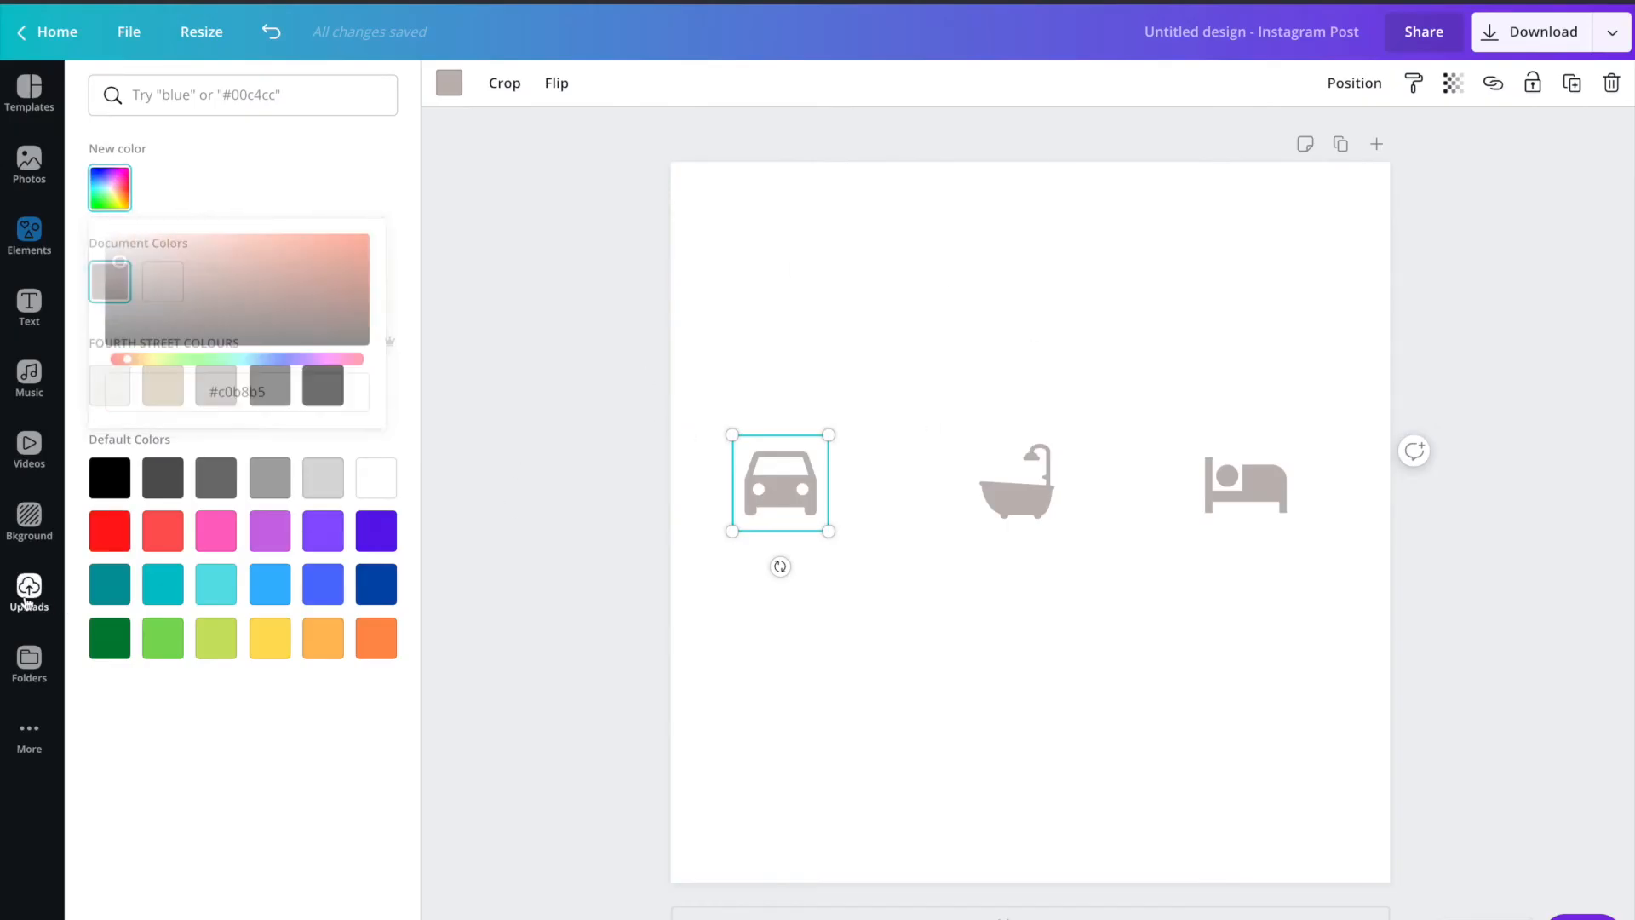
pyautogui.click(229, 105)
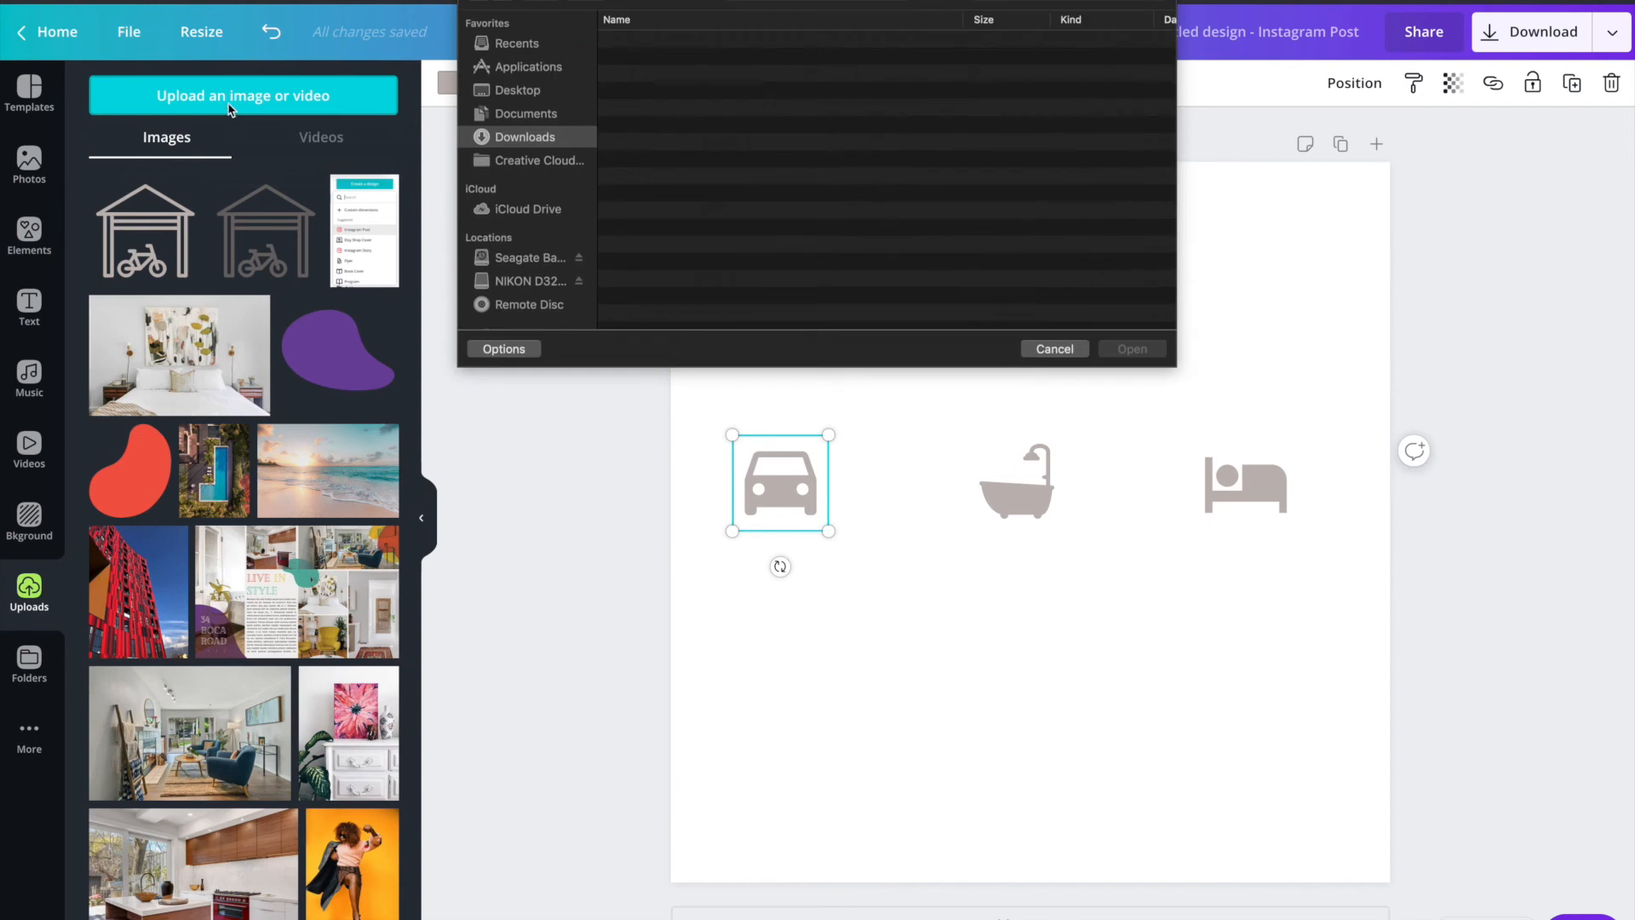
pyautogui.click(654, 41)
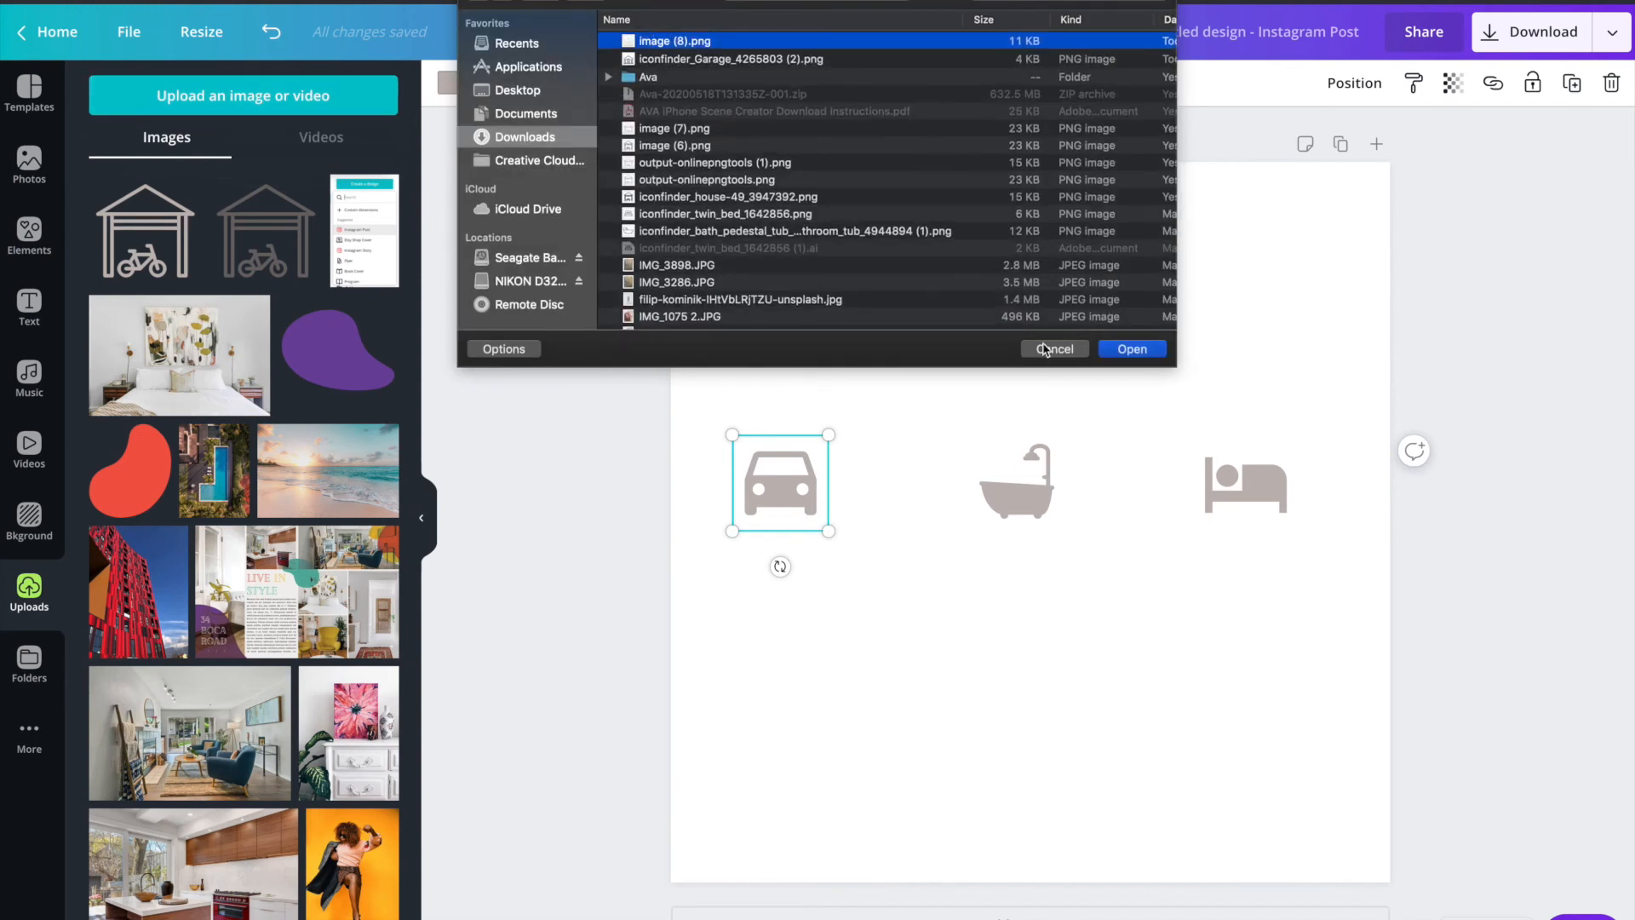
pyautogui.click(1132, 349)
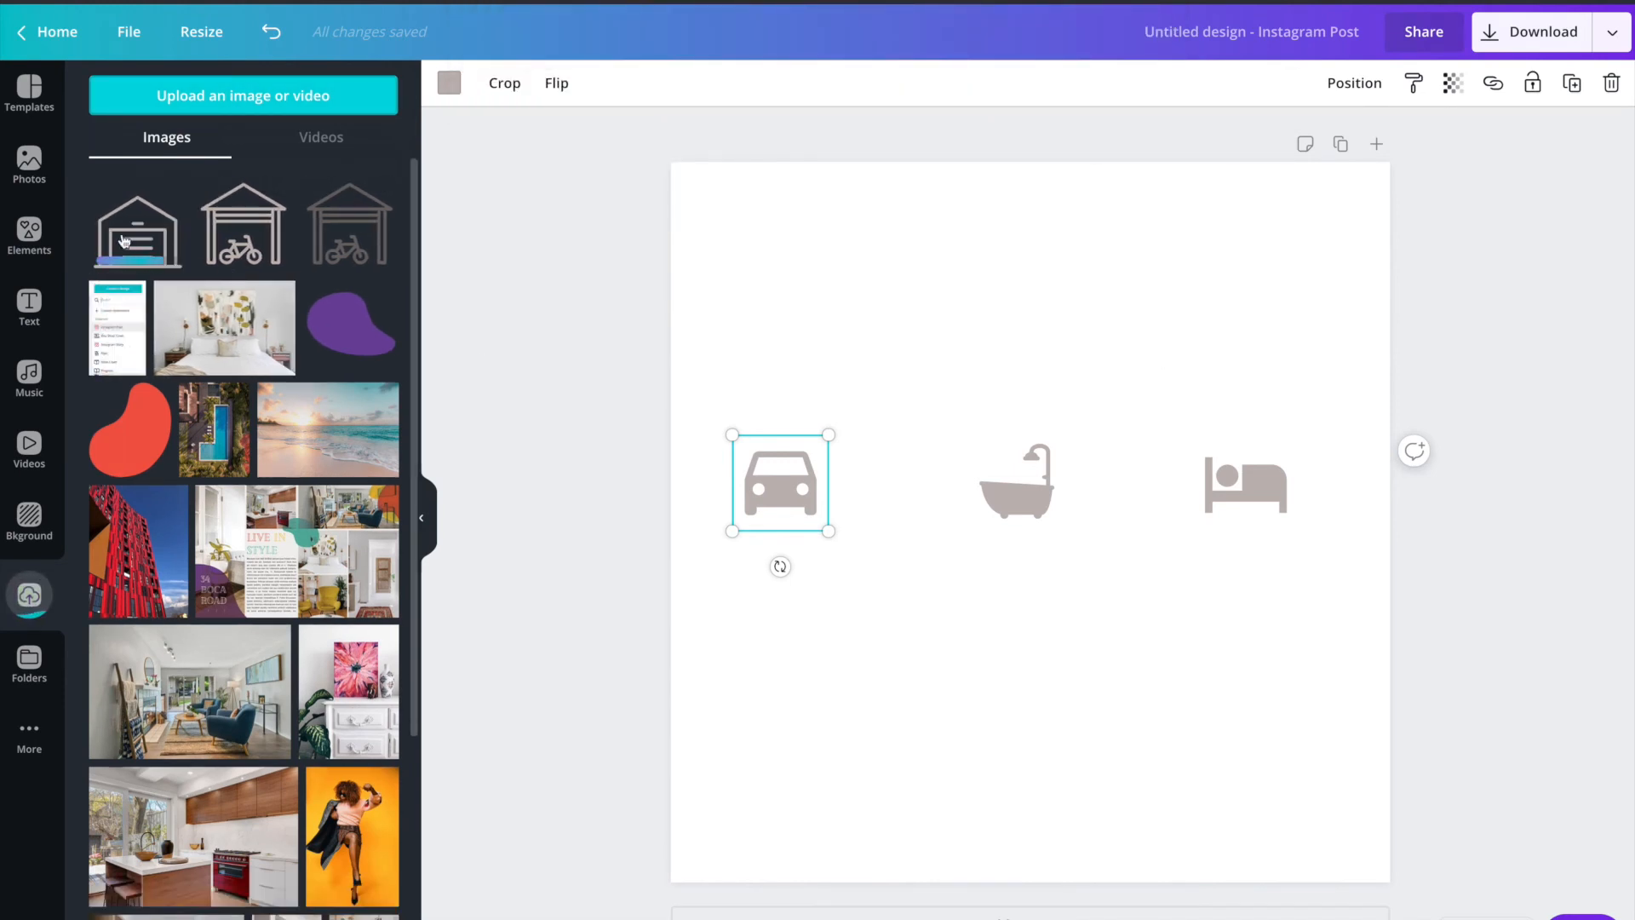
# Step: Add the uploaded garage icon to the page, shrink it to about the other icons' size and place it below the bed icon
pyautogui.click(123, 240)
pyautogui.moveTo(892, 395); pyautogui.dragTo(1105, 595)
pyautogui.moveTo(1181, 663); pyautogui.dragTo(1256, 663)
pyautogui.moveTo(1186, 602); pyautogui.dragTo(1203, 619)
pyautogui.moveTo(1228, 684); pyautogui.dragTo(1222, 666)
pyautogui.click(1098, 690)
pyautogui.click(1238, 668)
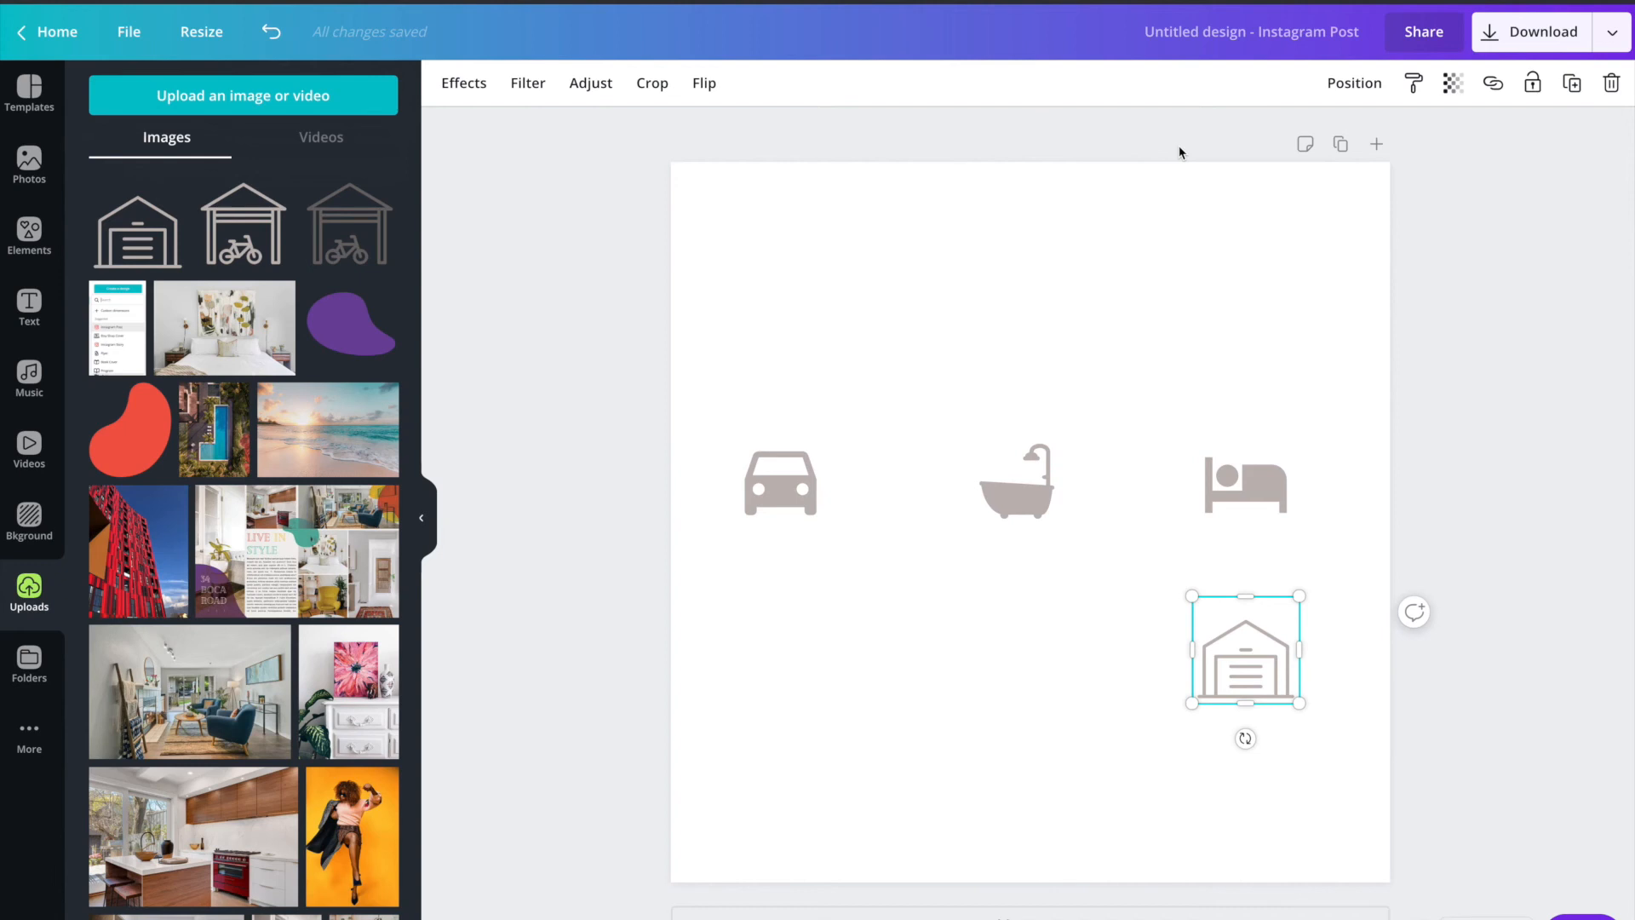
pyautogui.click(1162, 646)
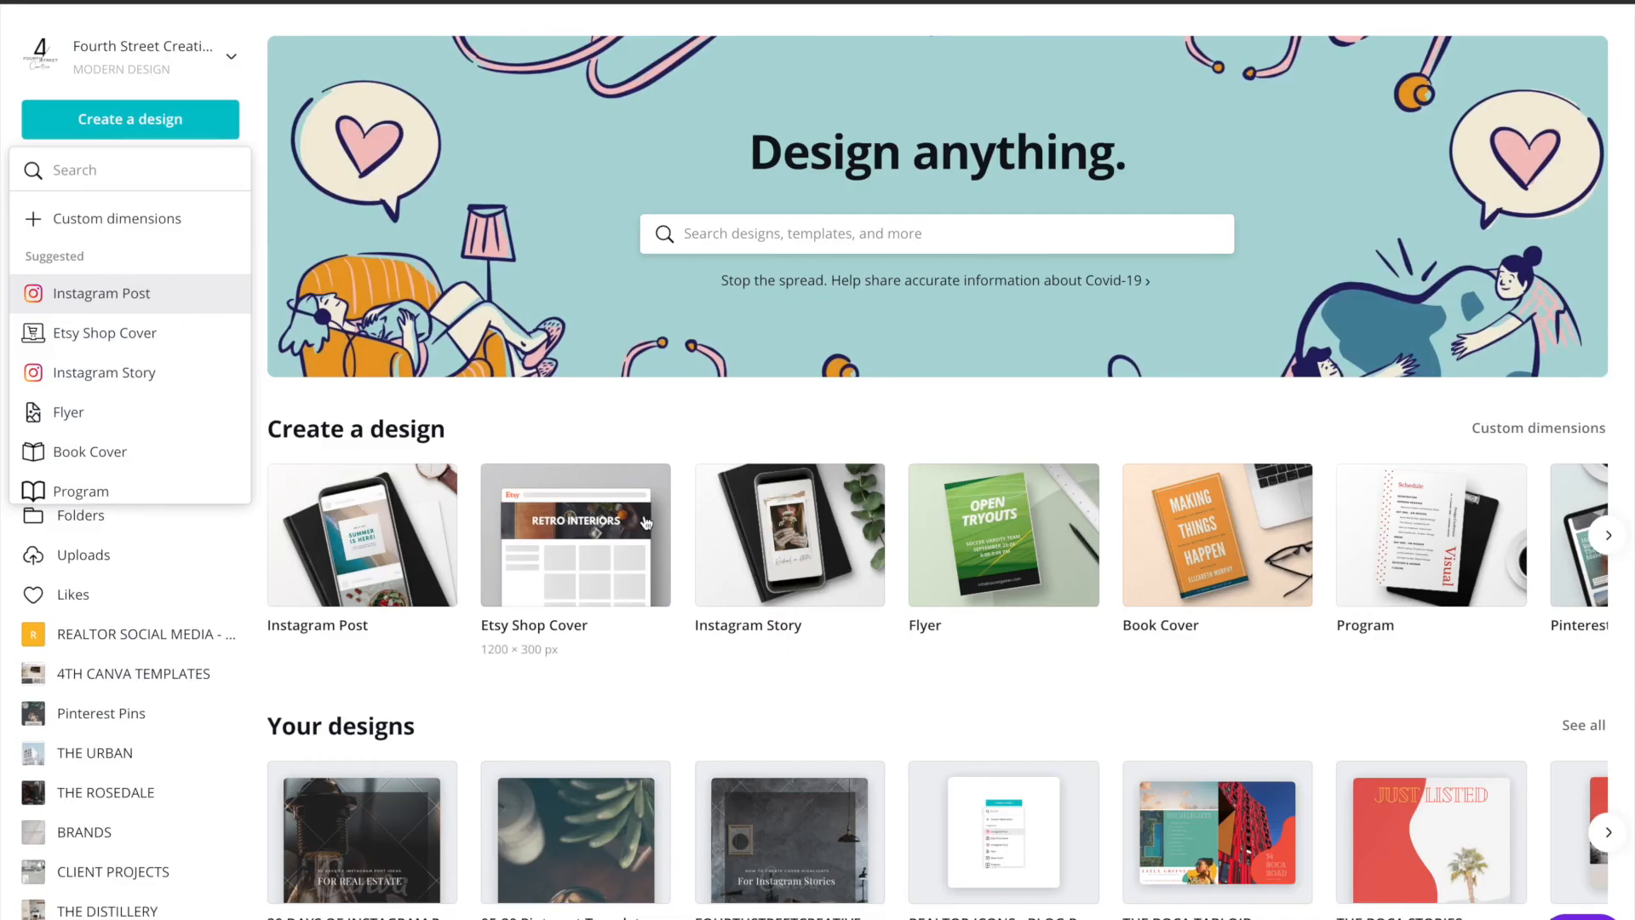
# Step: Open the DISTILLERY TABLOID design from the recent designs on the Canva home page
pyautogui.scroll(-4, 649, 511)
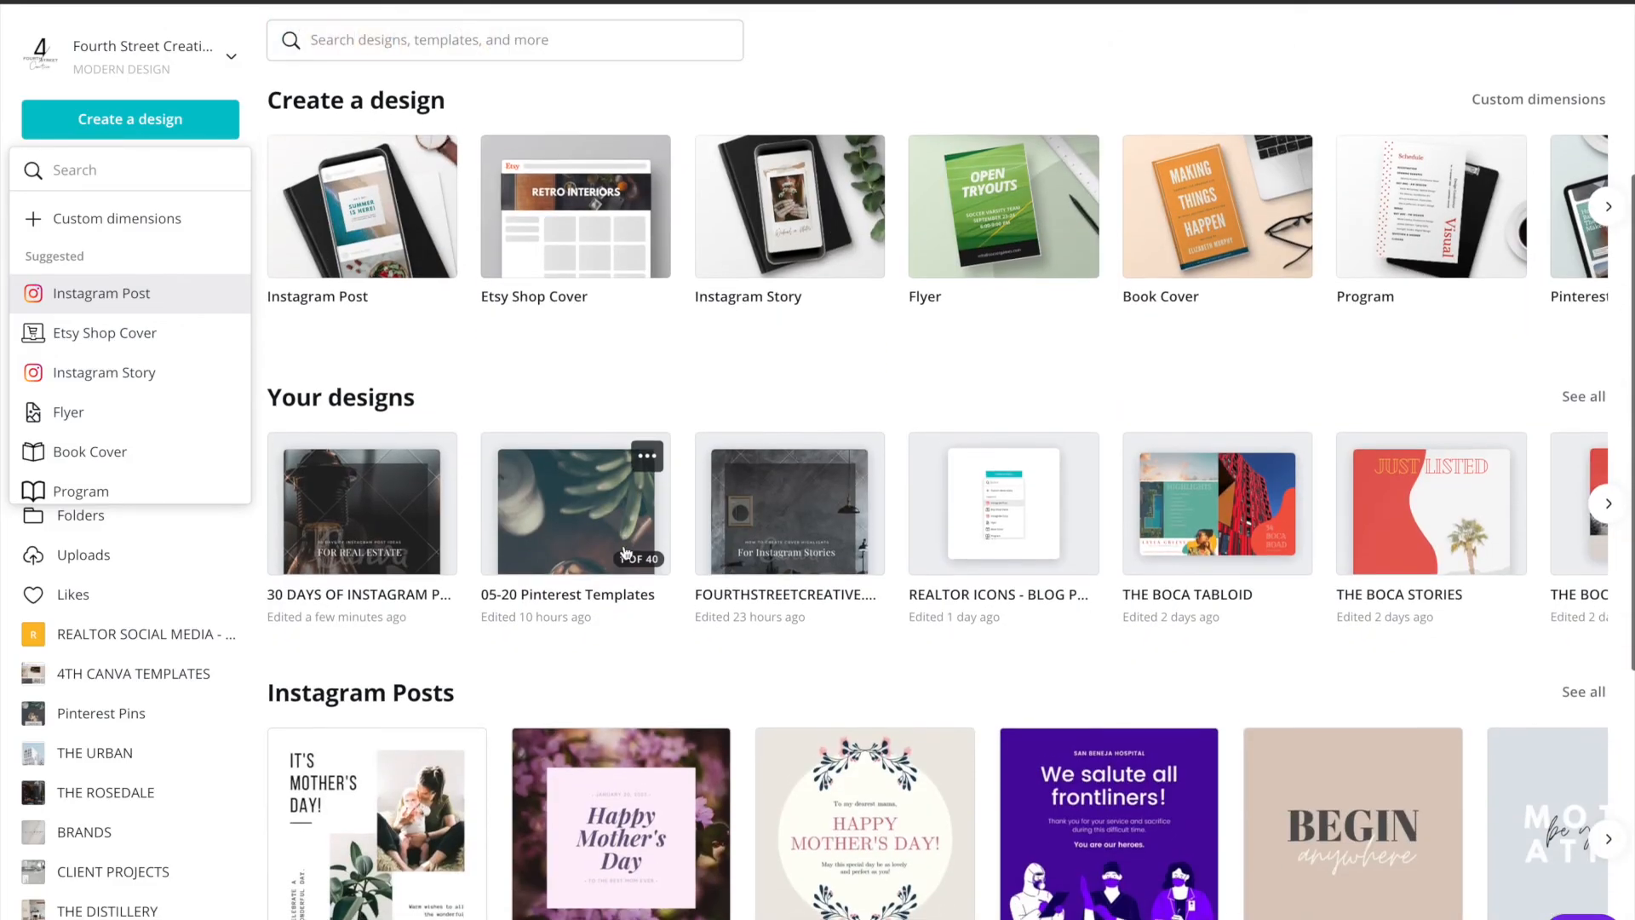
pyautogui.hscroll(10, 638, 554)
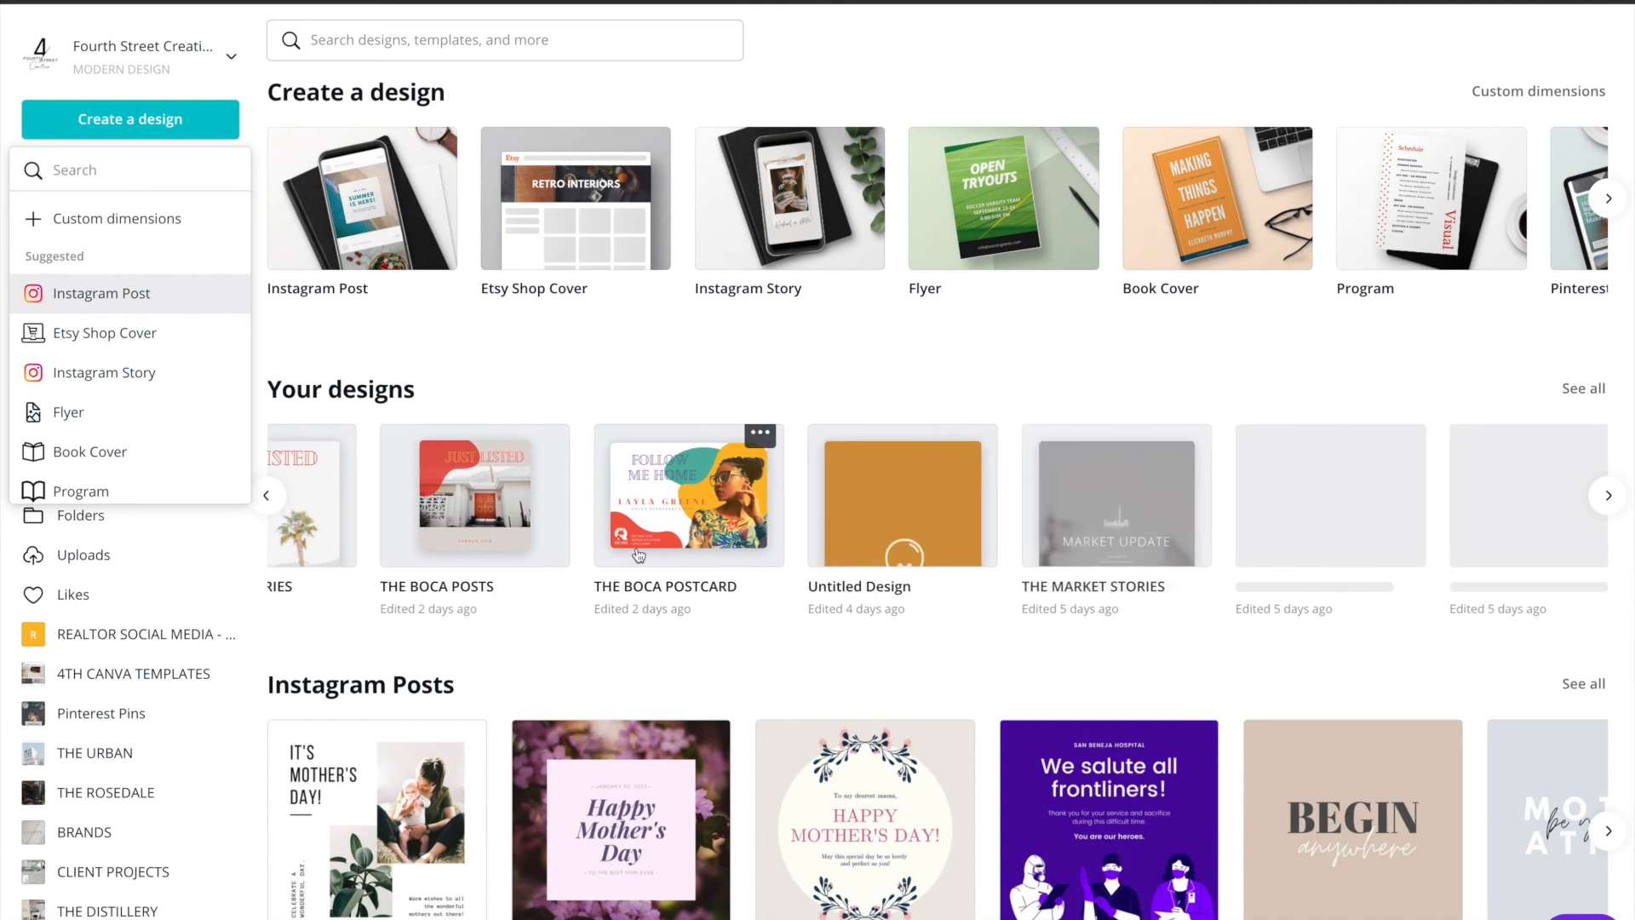
pyautogui.hscroll(5, 637, 551)
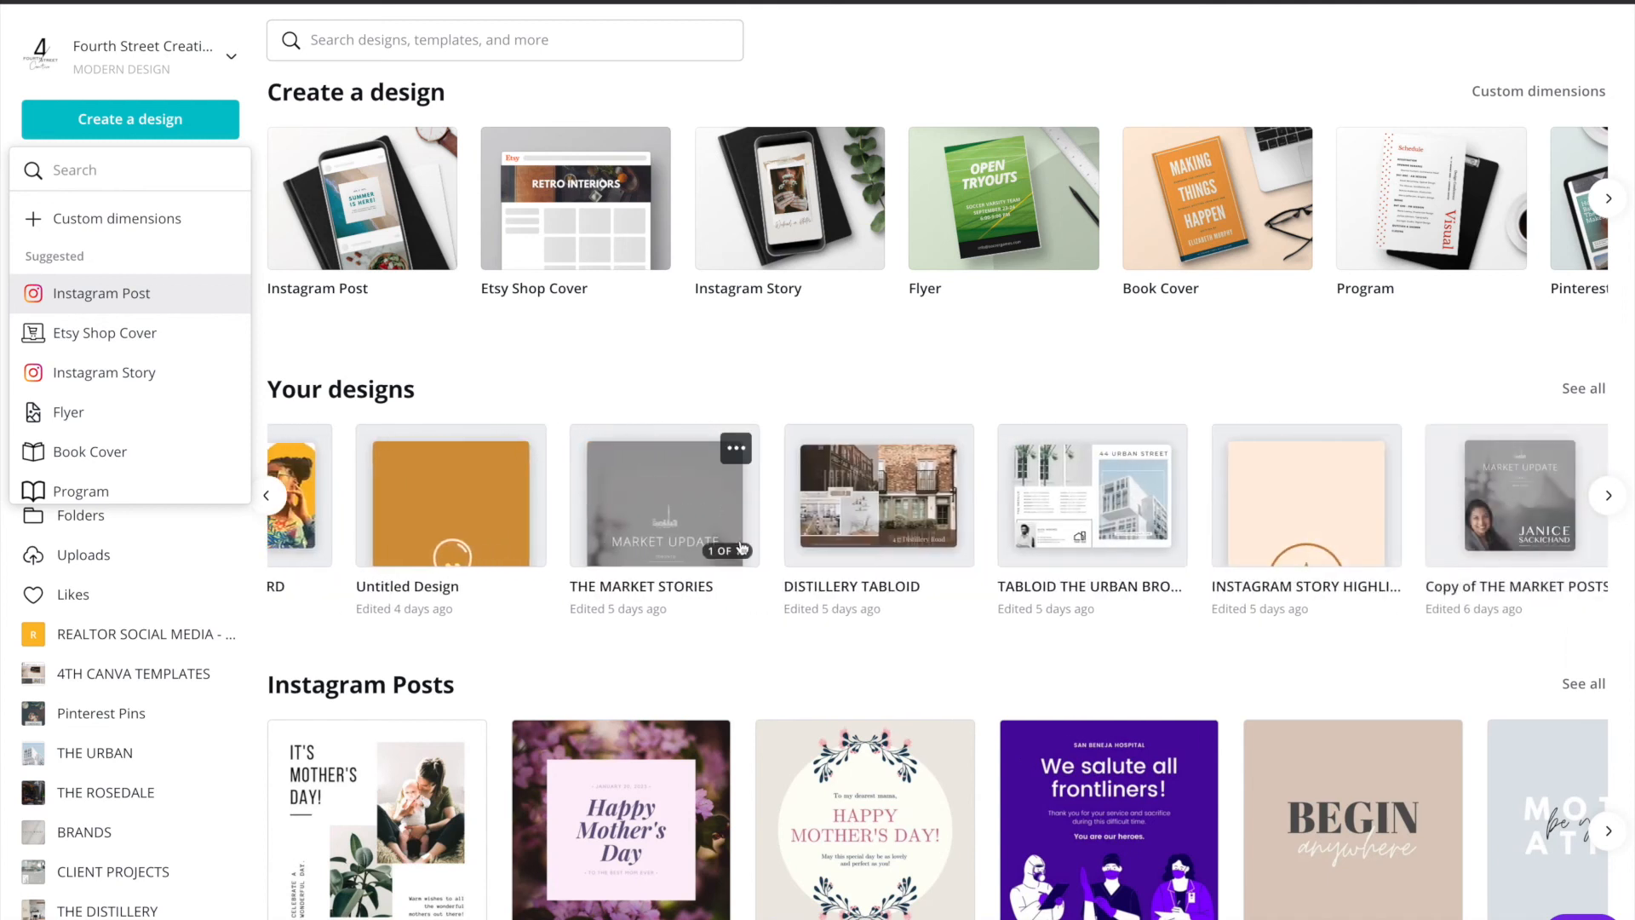
pyautogui.click(902, 503)
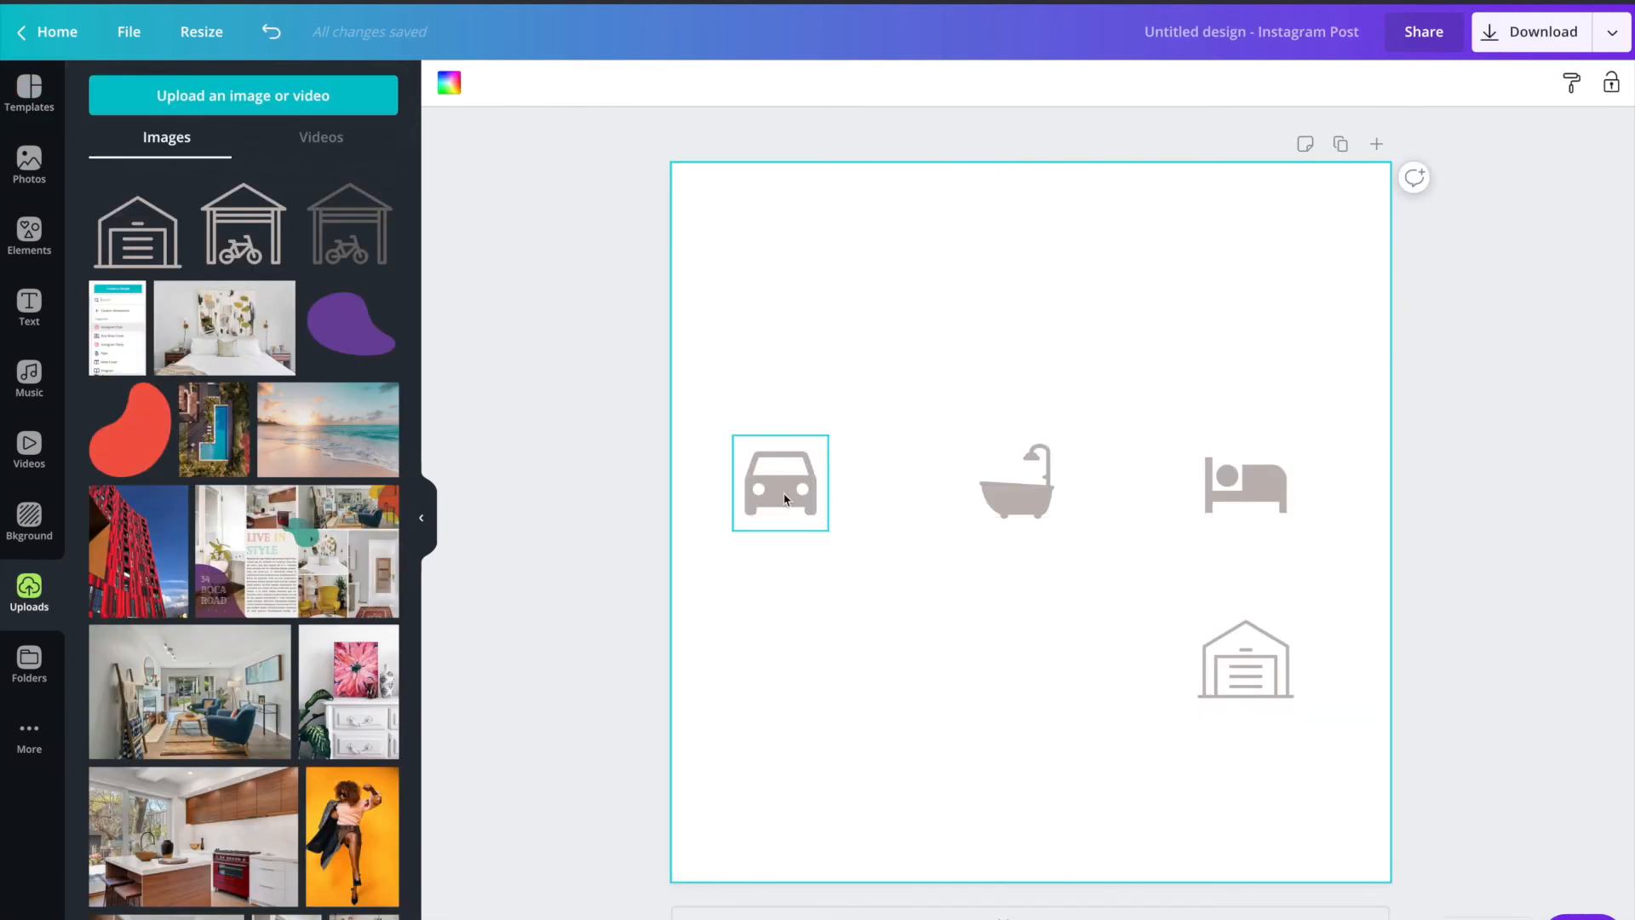
# Step: Switch back to the Instagram Post design and copy the car icon
pyautogui.click(781, 494)
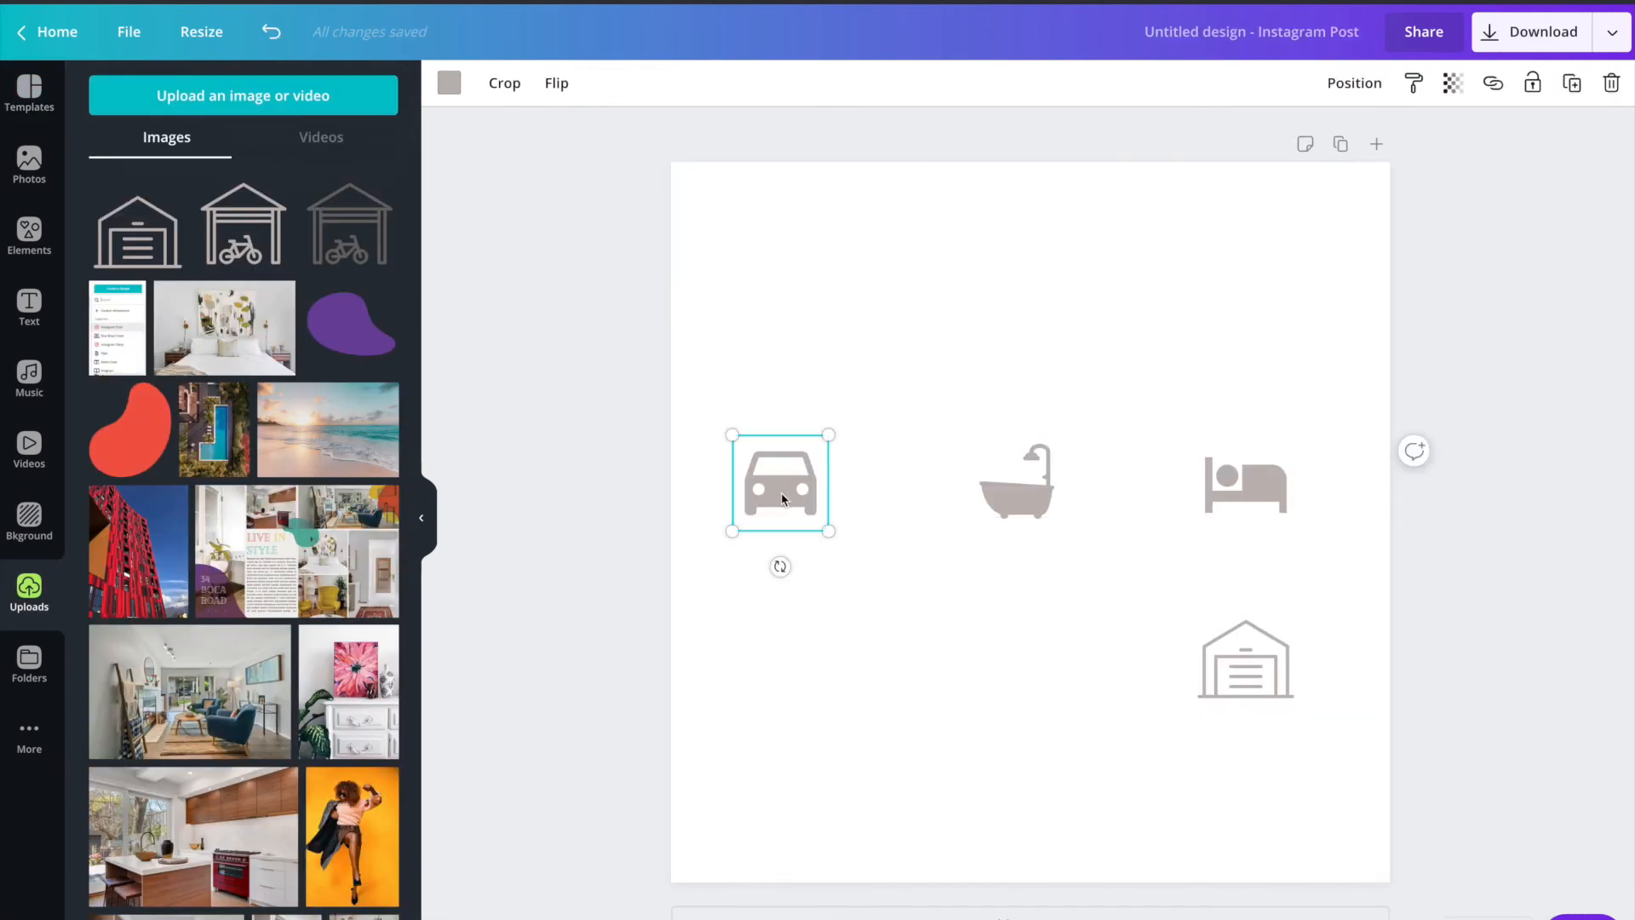
pyautogui.rightClick(774, 494)
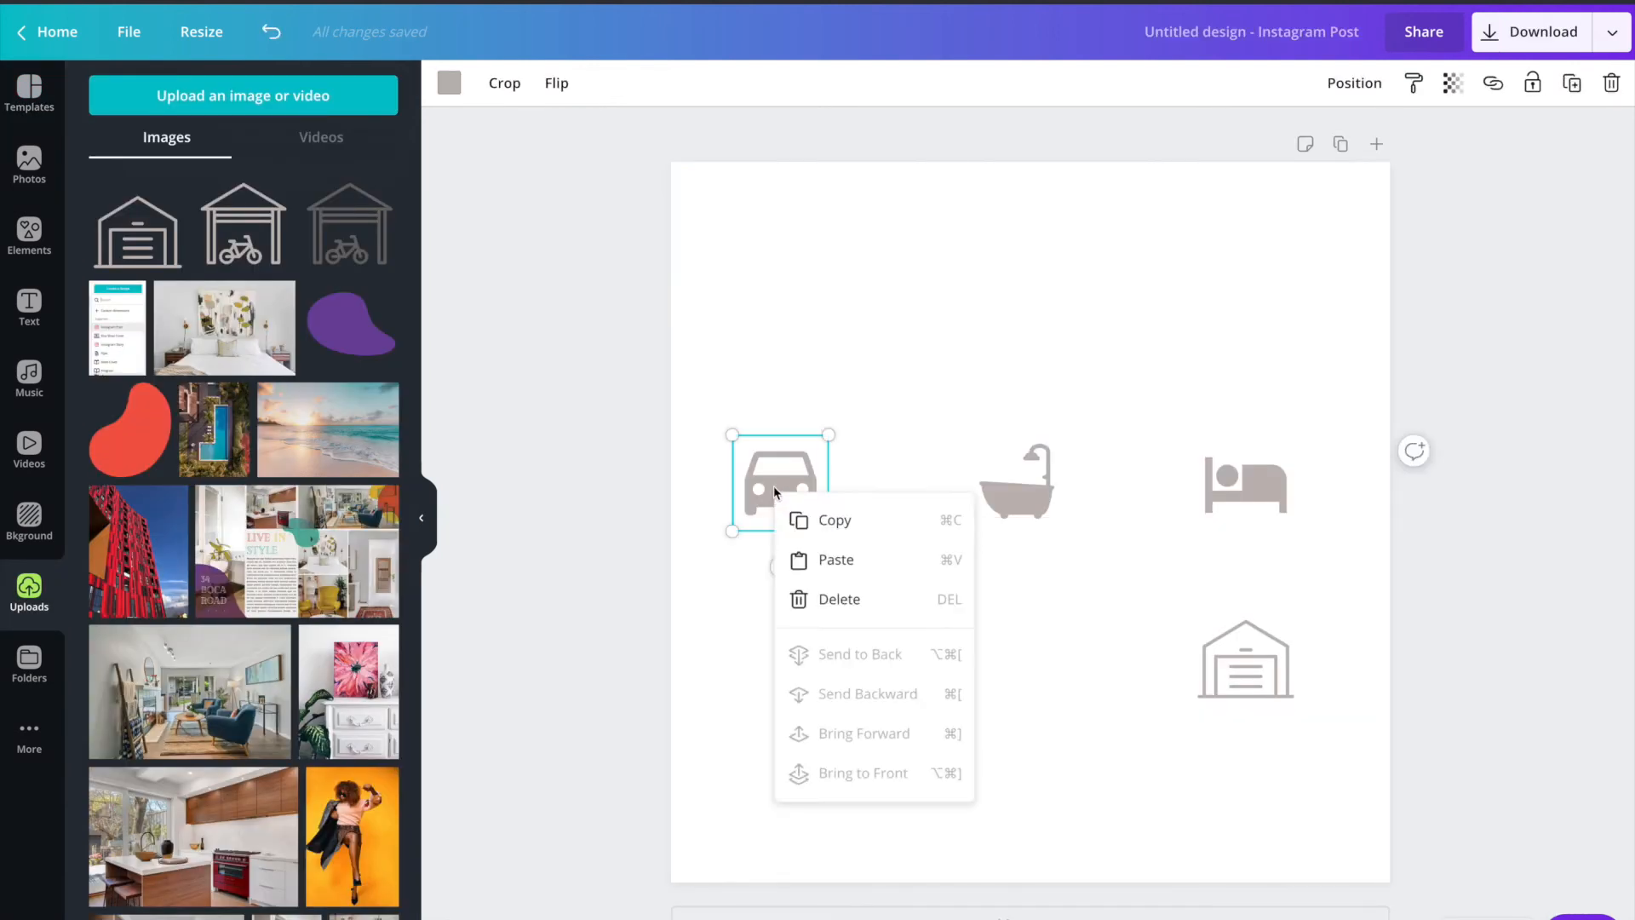
pyautogui.click(843, 527)
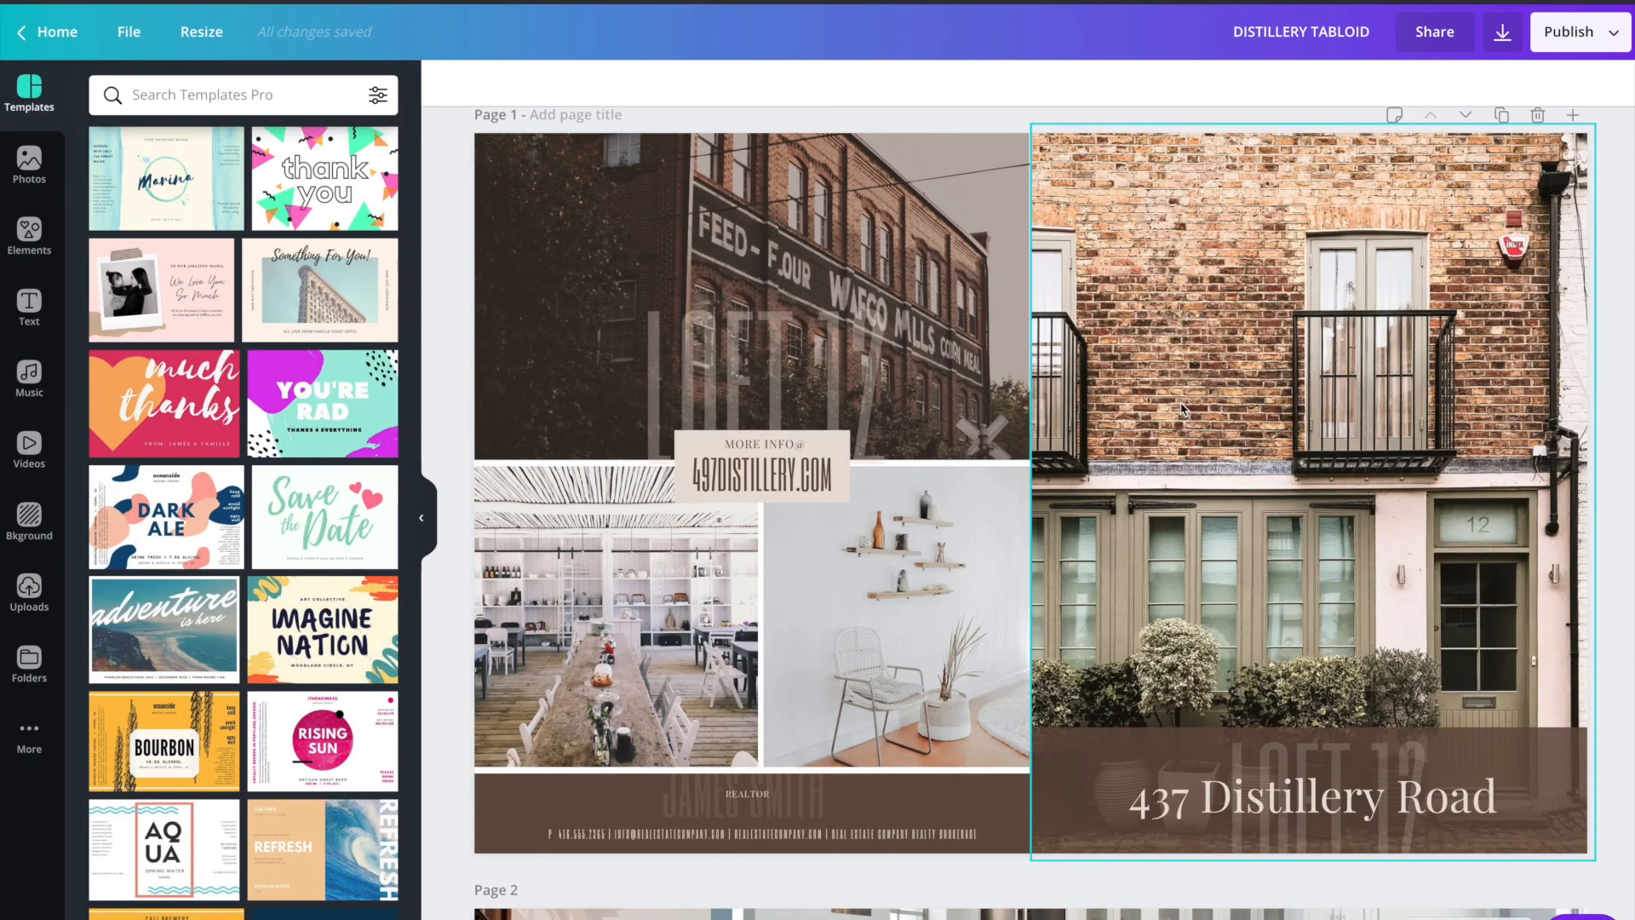
# Step: Paste the car icon into page 1 of DISTILLERY TABLOID and place it small in the upper-left corner of the dark building photo
pyautogui.rightClick(1181, 409)
pyautogui.click(1252, 471)
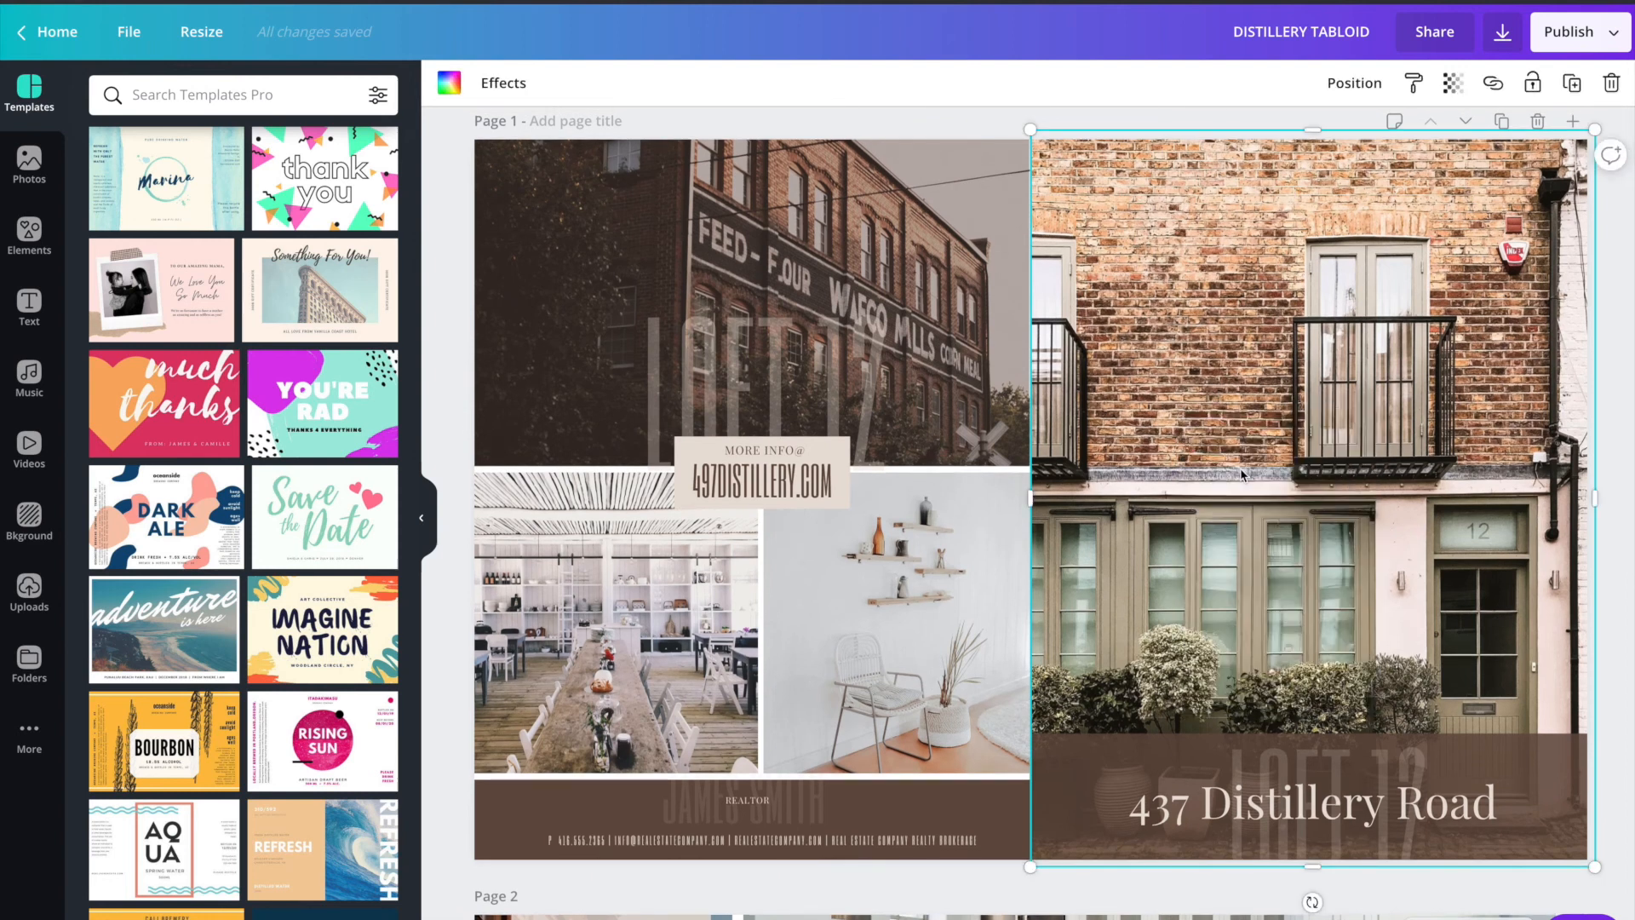
pyautogui.moveTo(635, 418); pyautogui.dragTo(546, 189)
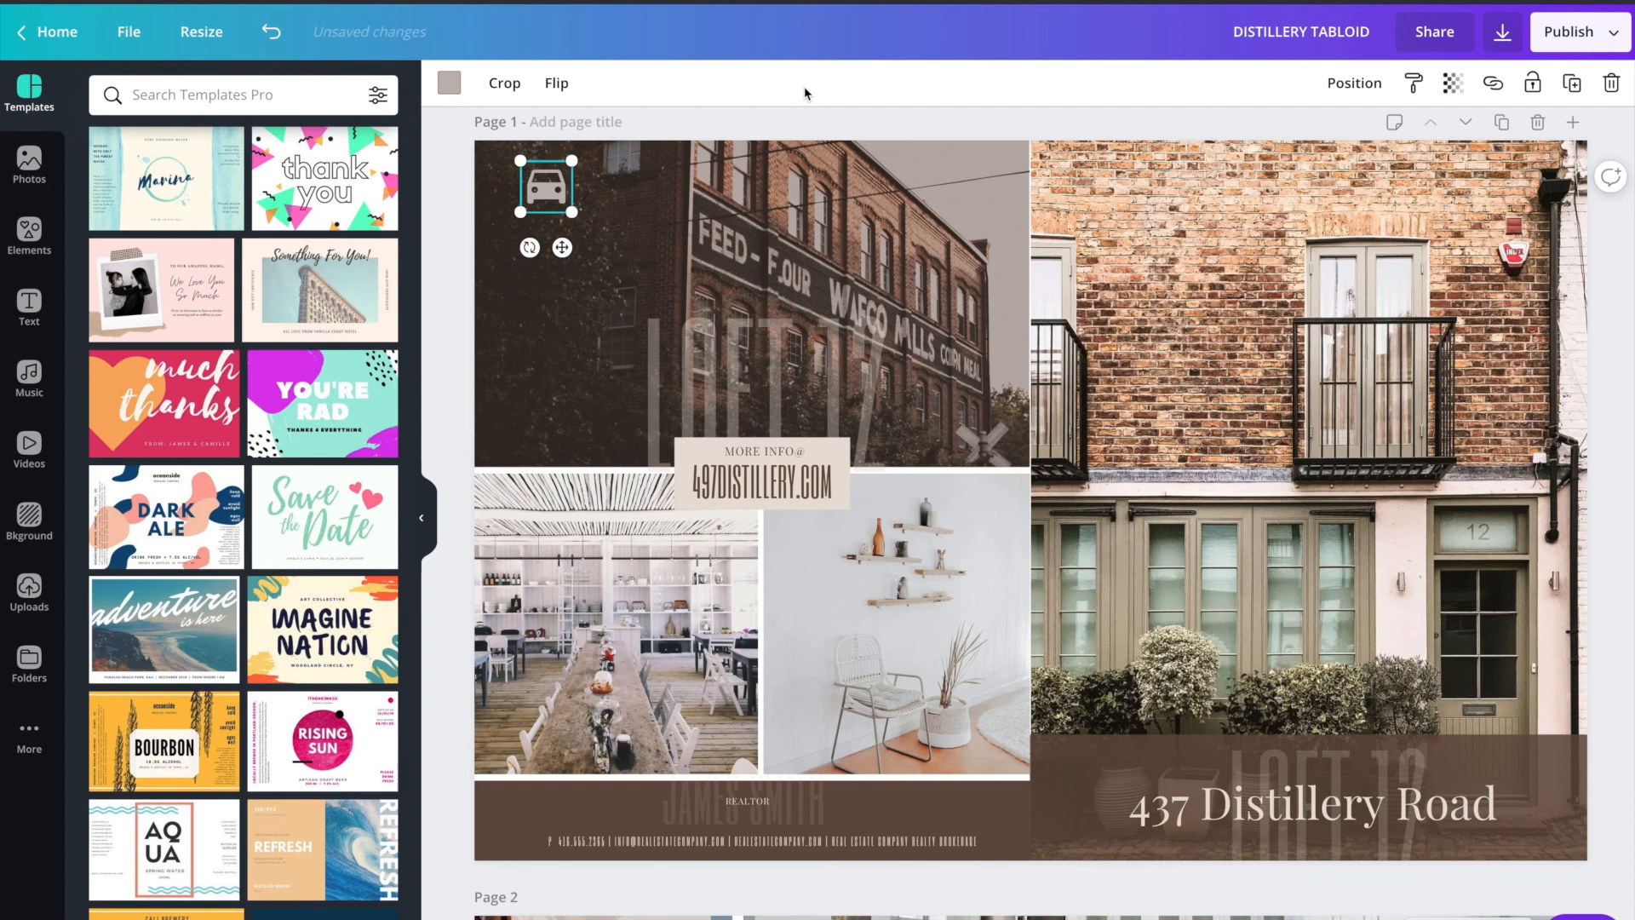
pyautogui.moveTo(571, 211); pyautogui.dragTo(532, 188)
pyautogui.click(629, 222)
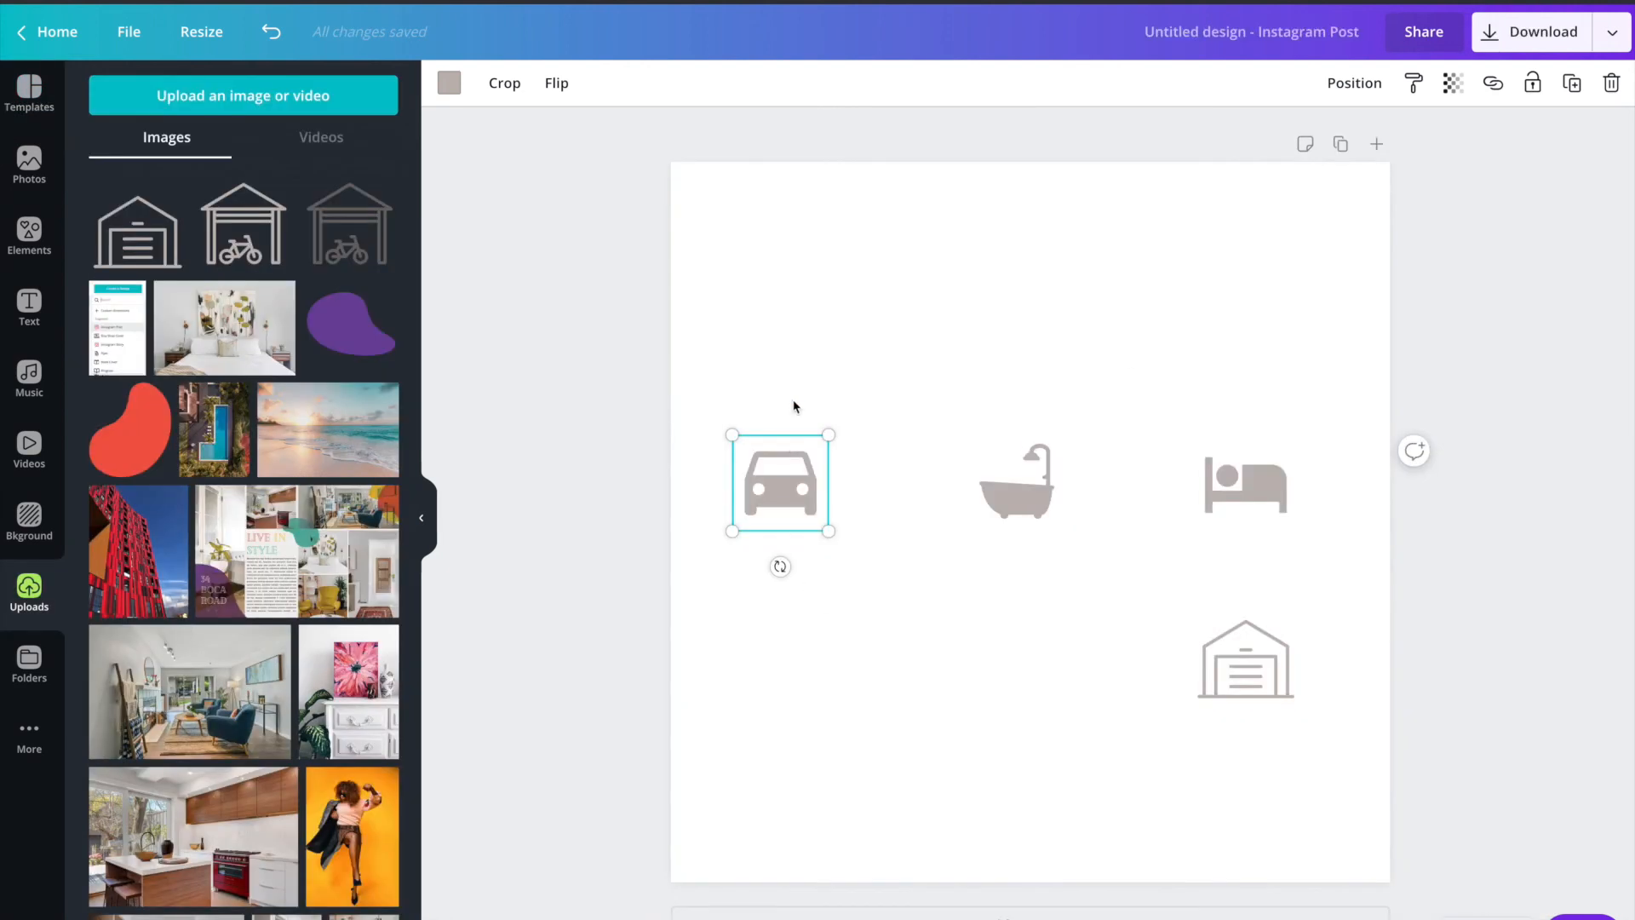
# Step: Return to the Instagram Post design and search the elements for "circle"
pyautogui.click(795, 413)
pyautogui.click(772, 524)
pyautogui.click(28, 234)
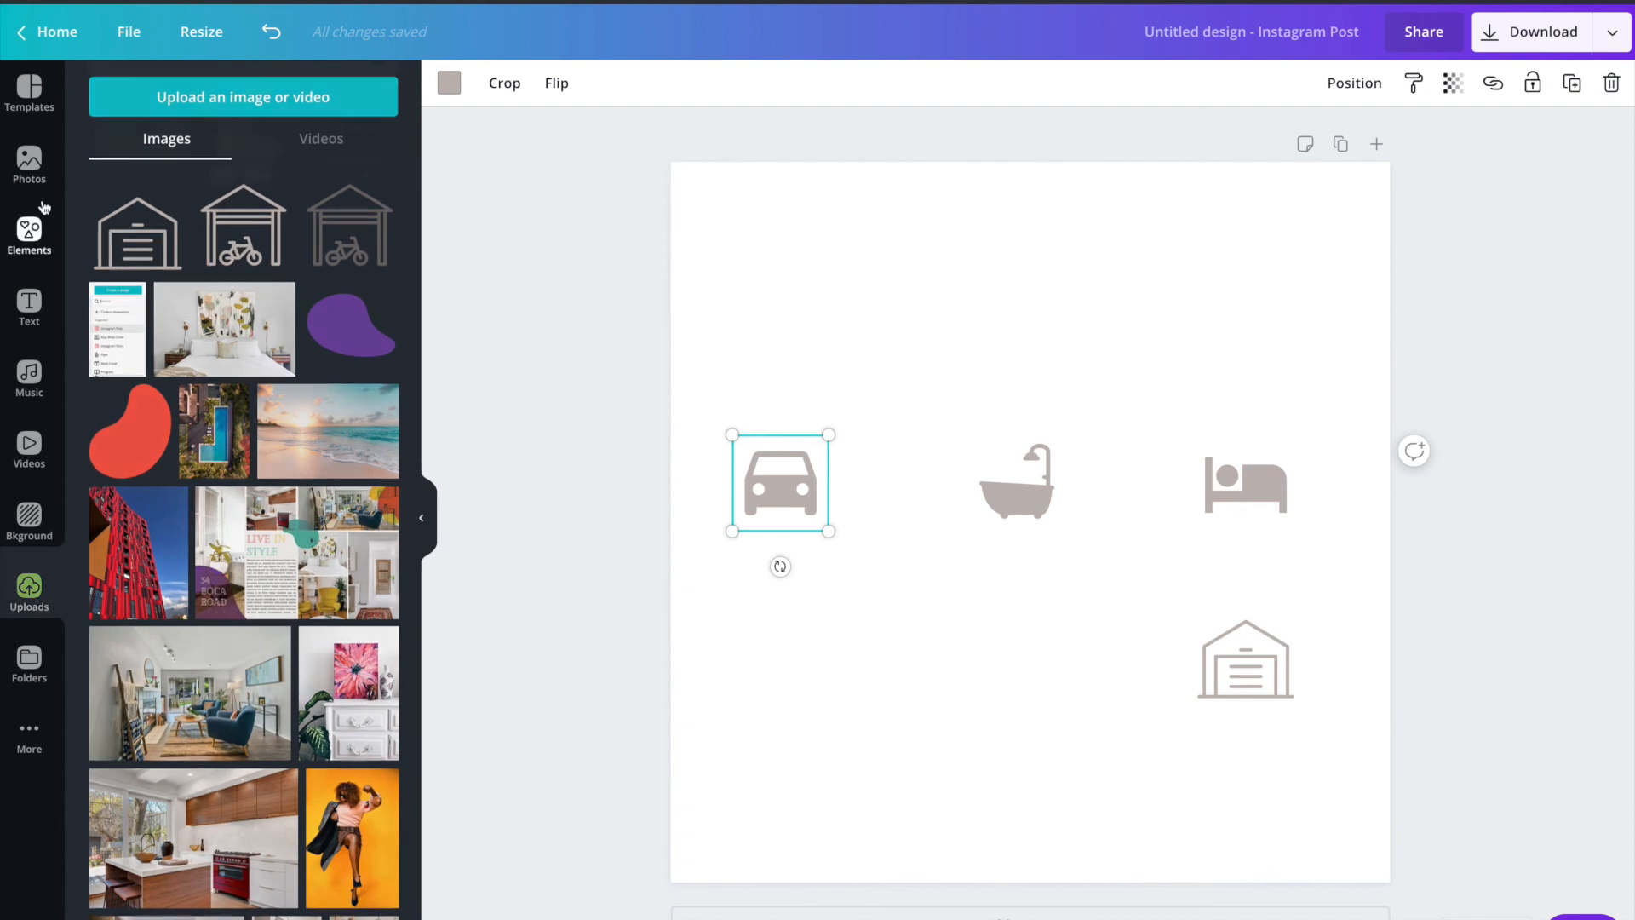
pyautogui.doubleClick(166, 96)
pyautogui.write('cirl')
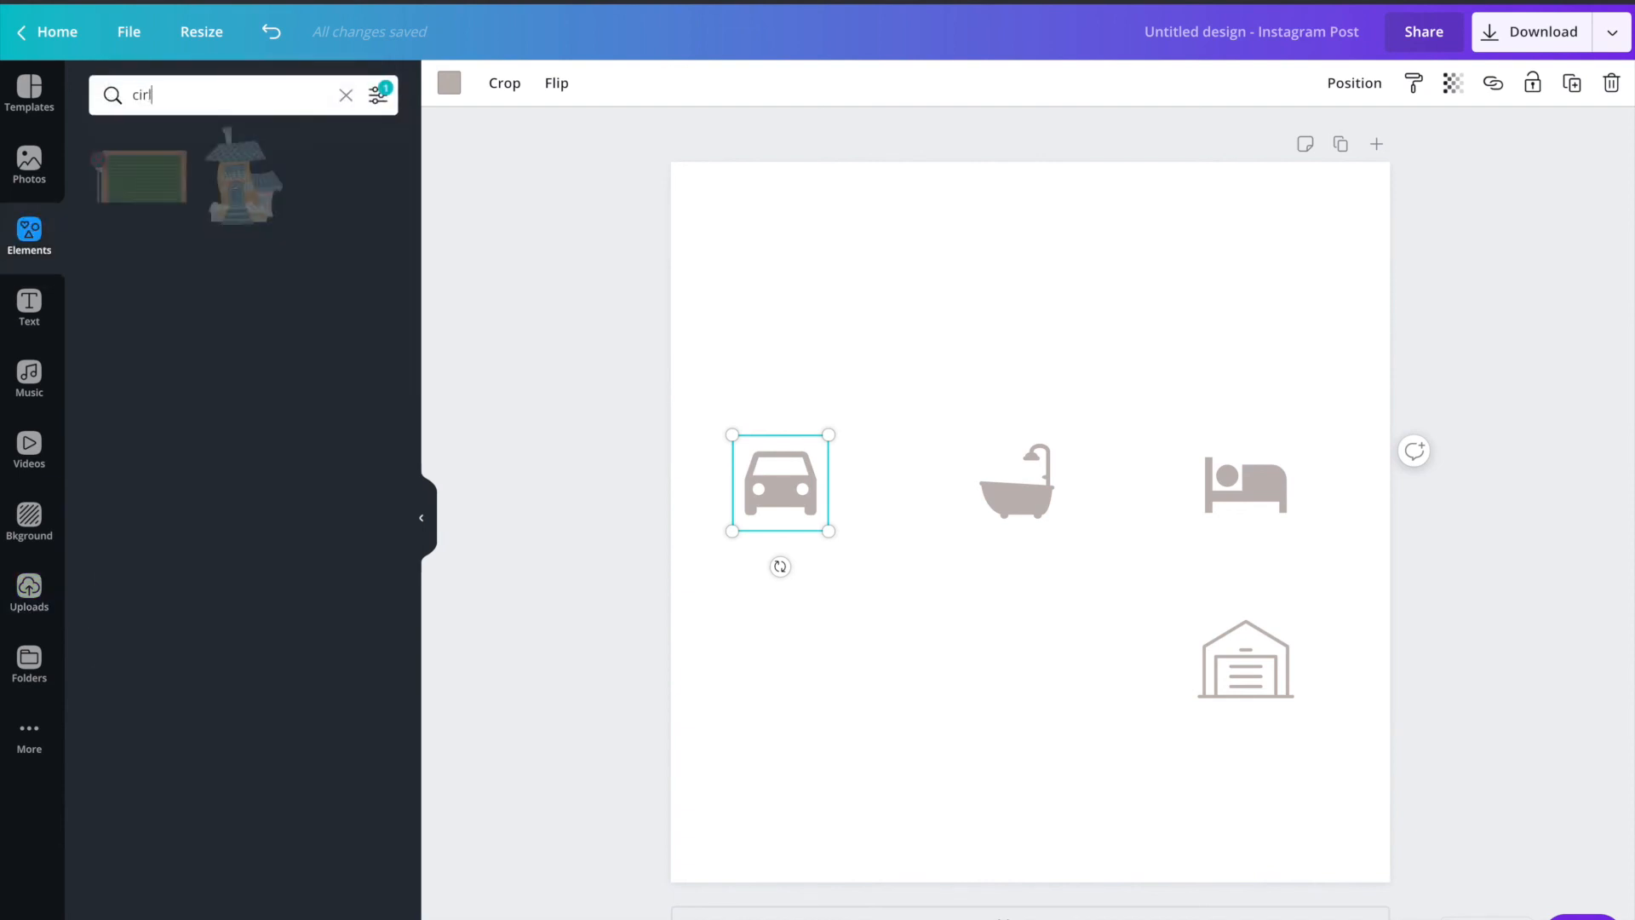
pyautogui.press('BackSpace')
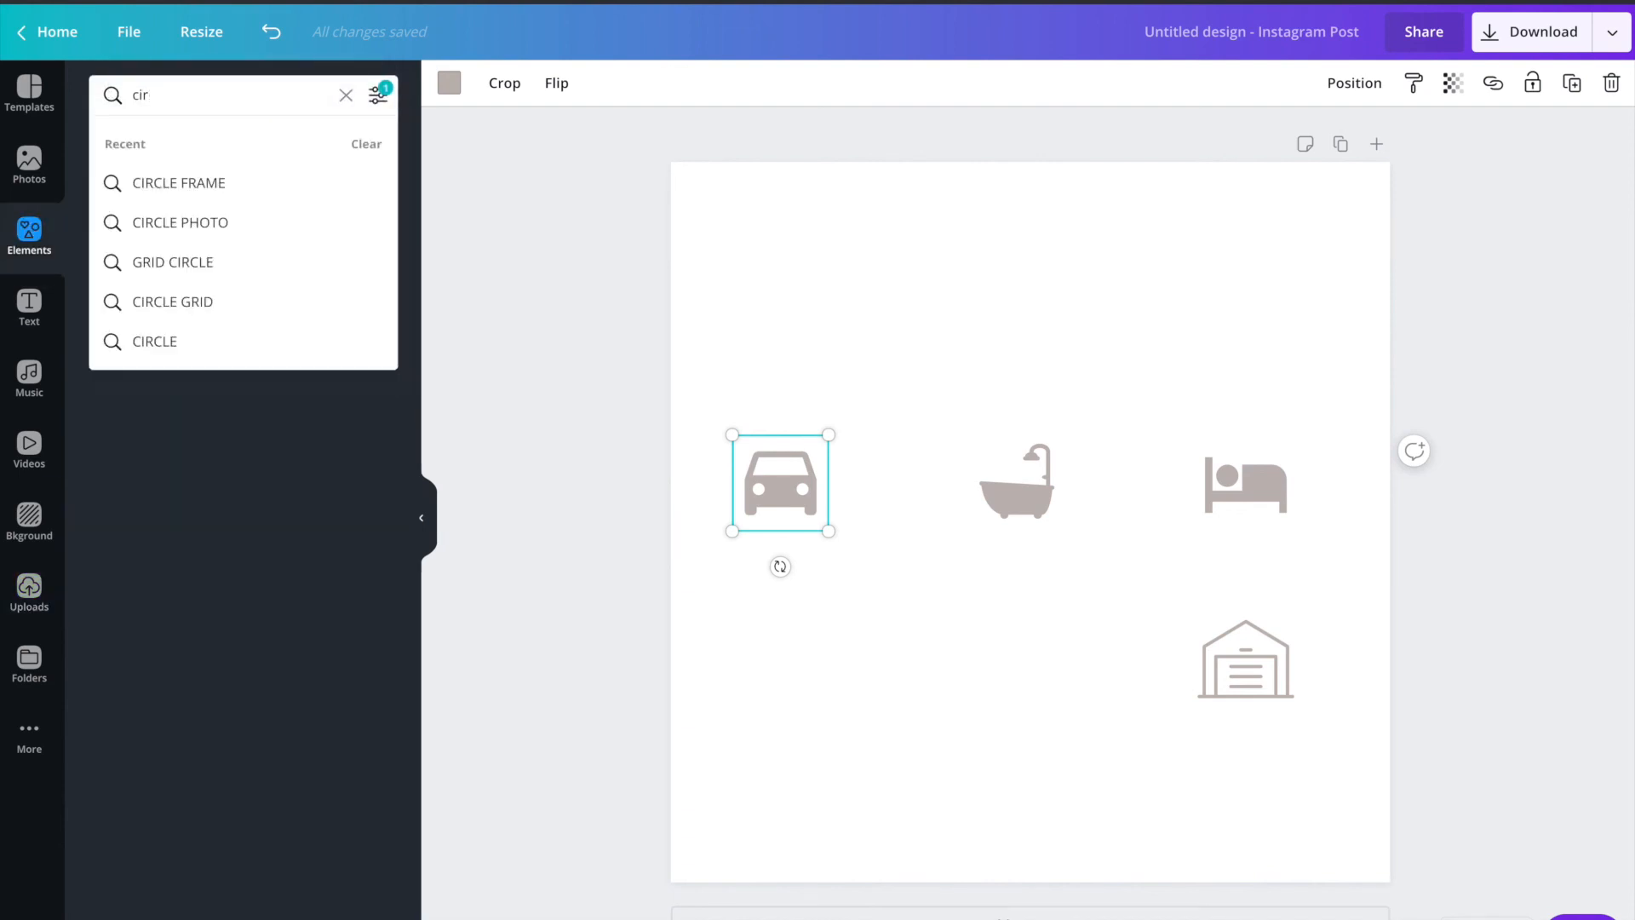
pyautogui.write('cle')
pyautogui.press('Return')
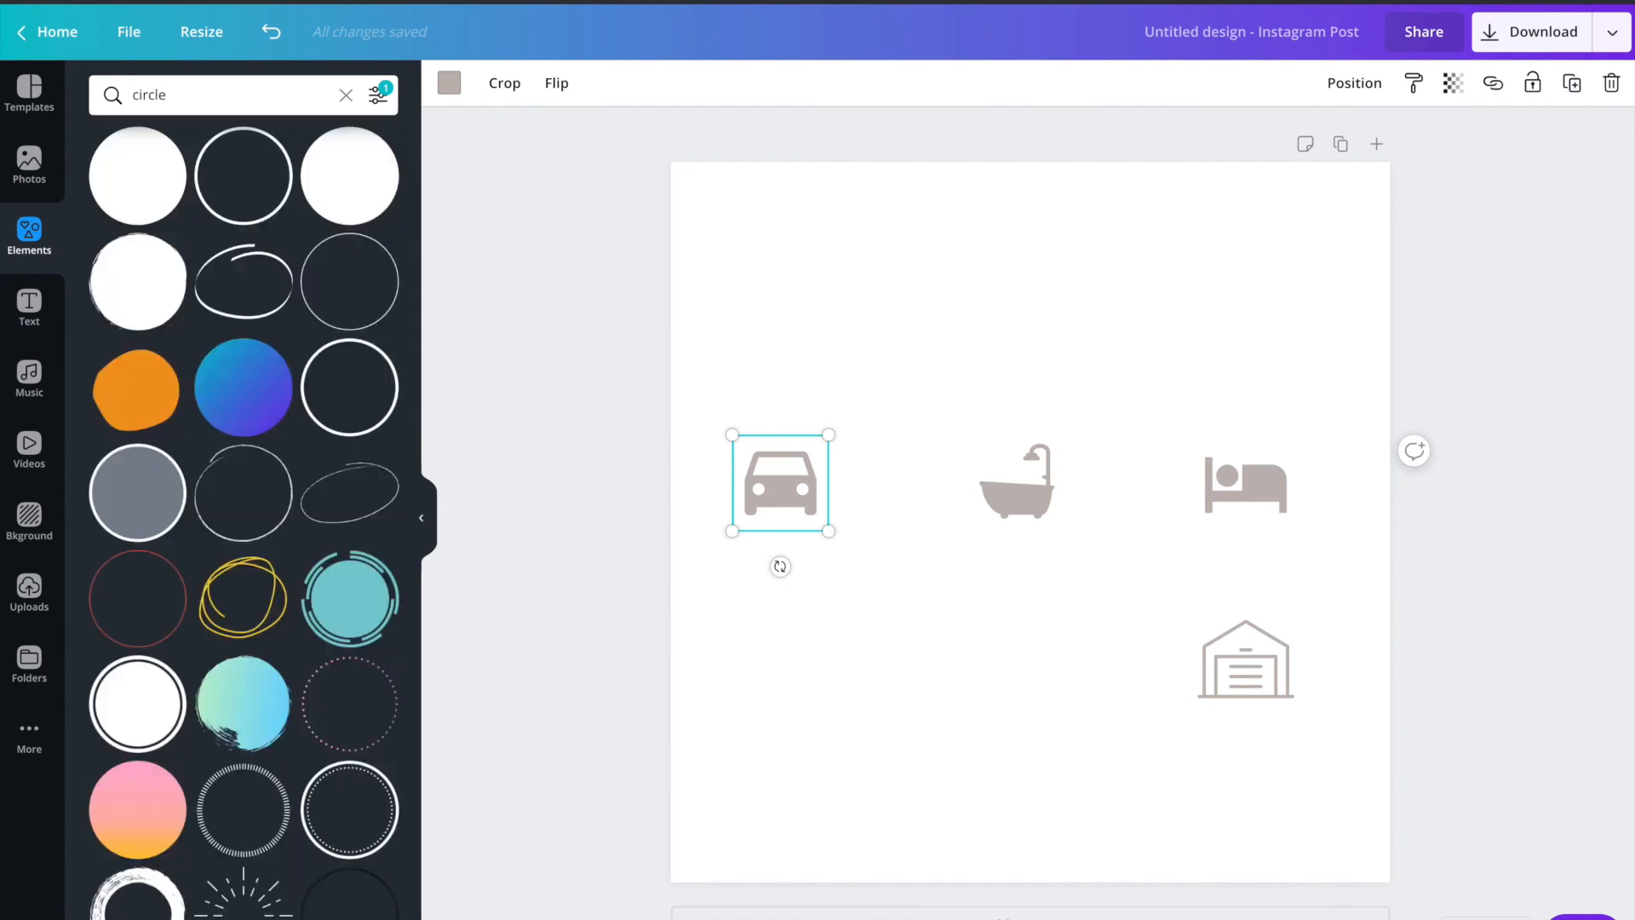
# Step: Add a circle outline, resize it to frame the car icon and recolour it with the icons' taupe document colour
pyautogui.click(256, 208)
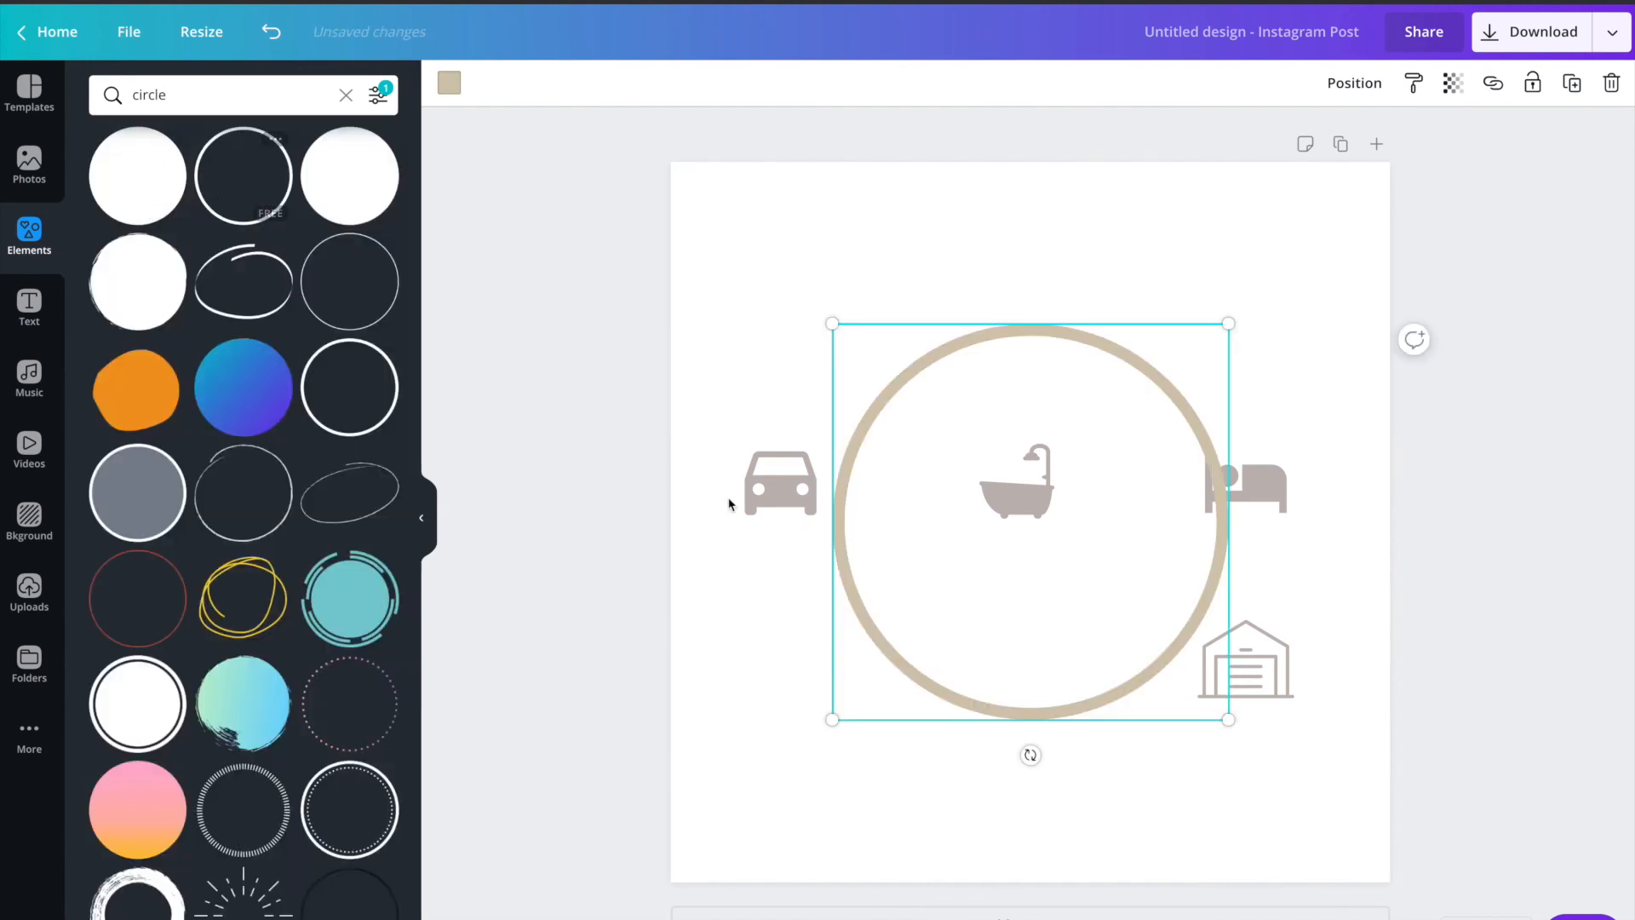
pyautogui.moveTo(831, 320); pyautogui.dragTo(733, 413)
pyautogui.moveTo(923, 369); pyautogui.dragTo(832, 463)
pyautogui.moveTo(810, 547); pyautogui.dragTo(835, 504)
pyautogui.click(449, 83)
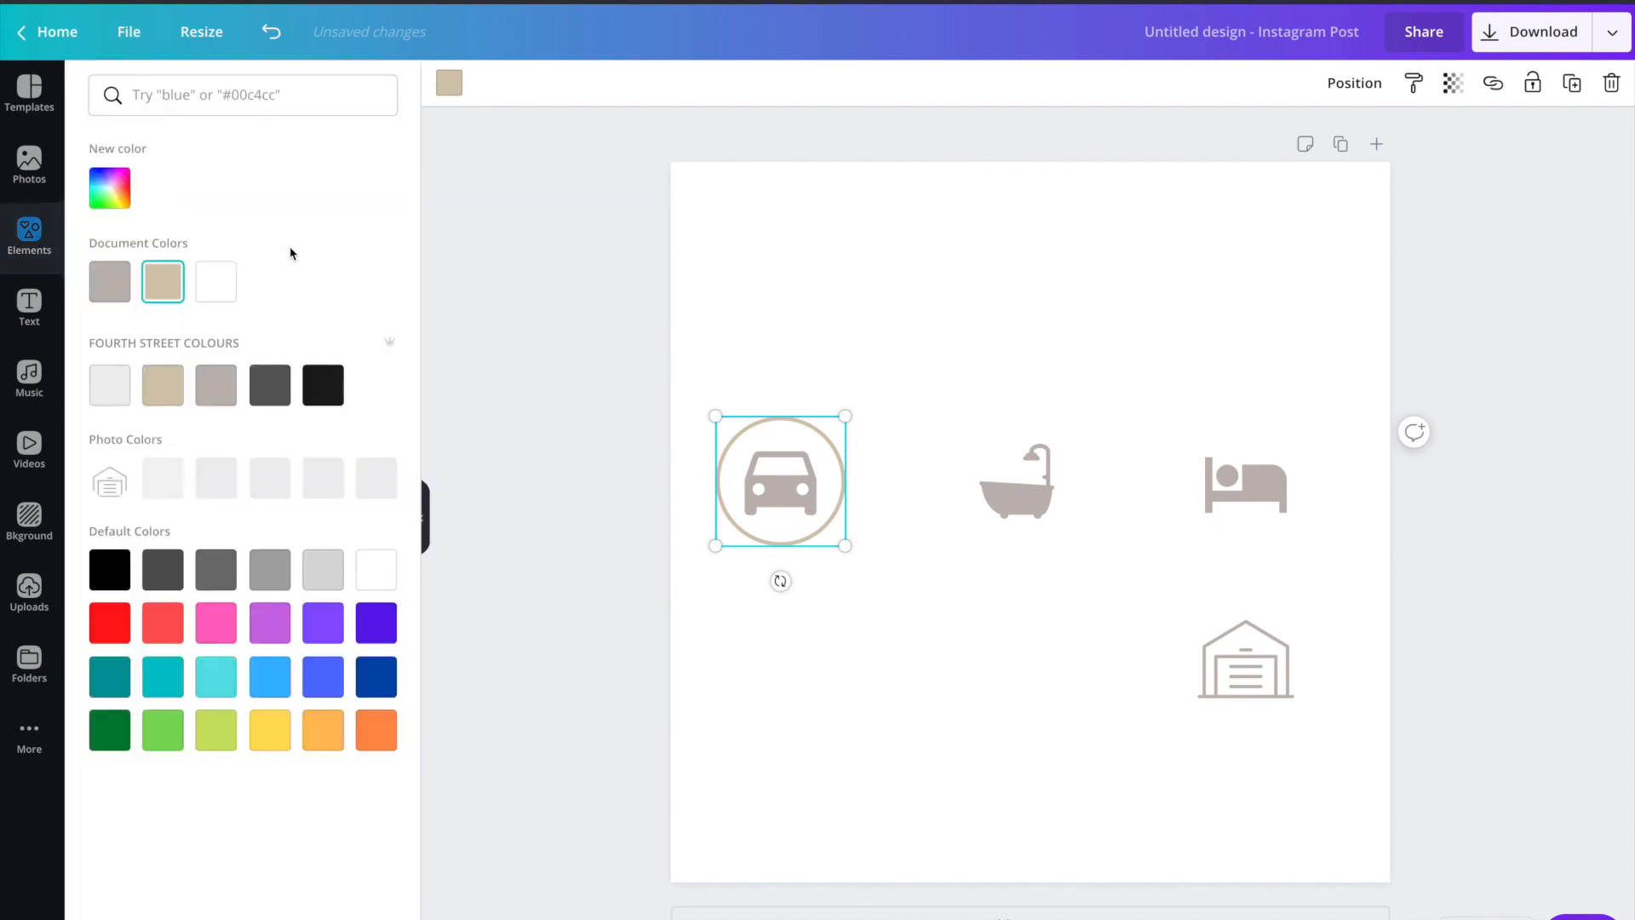
pyautogui.click(109, 282)
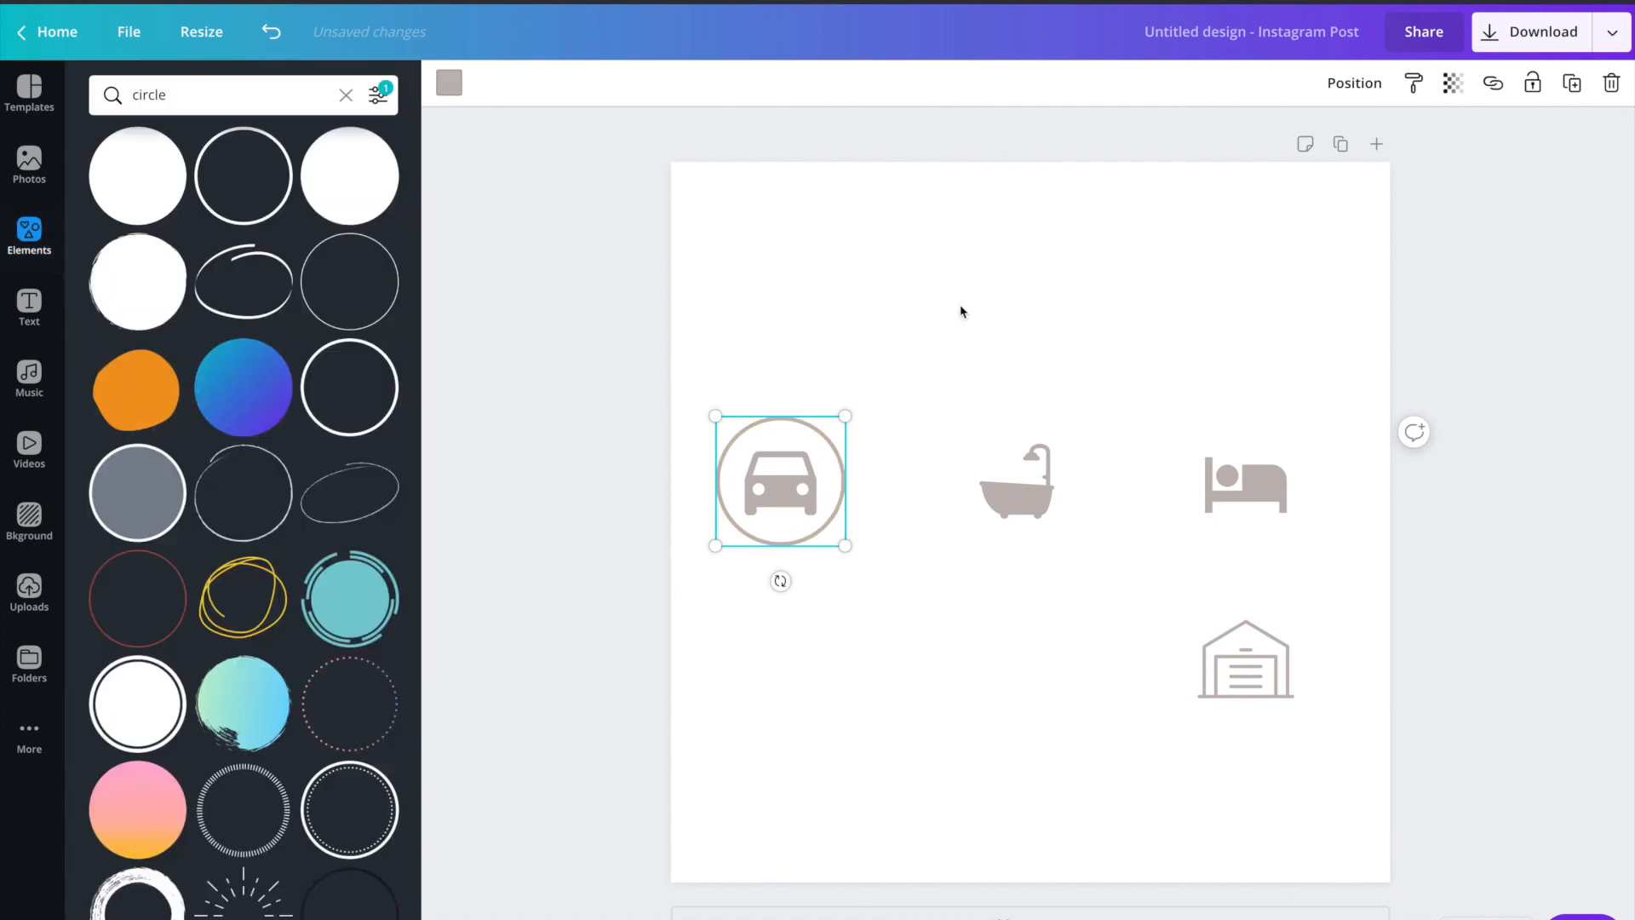
pyautogui.click(897, 502)
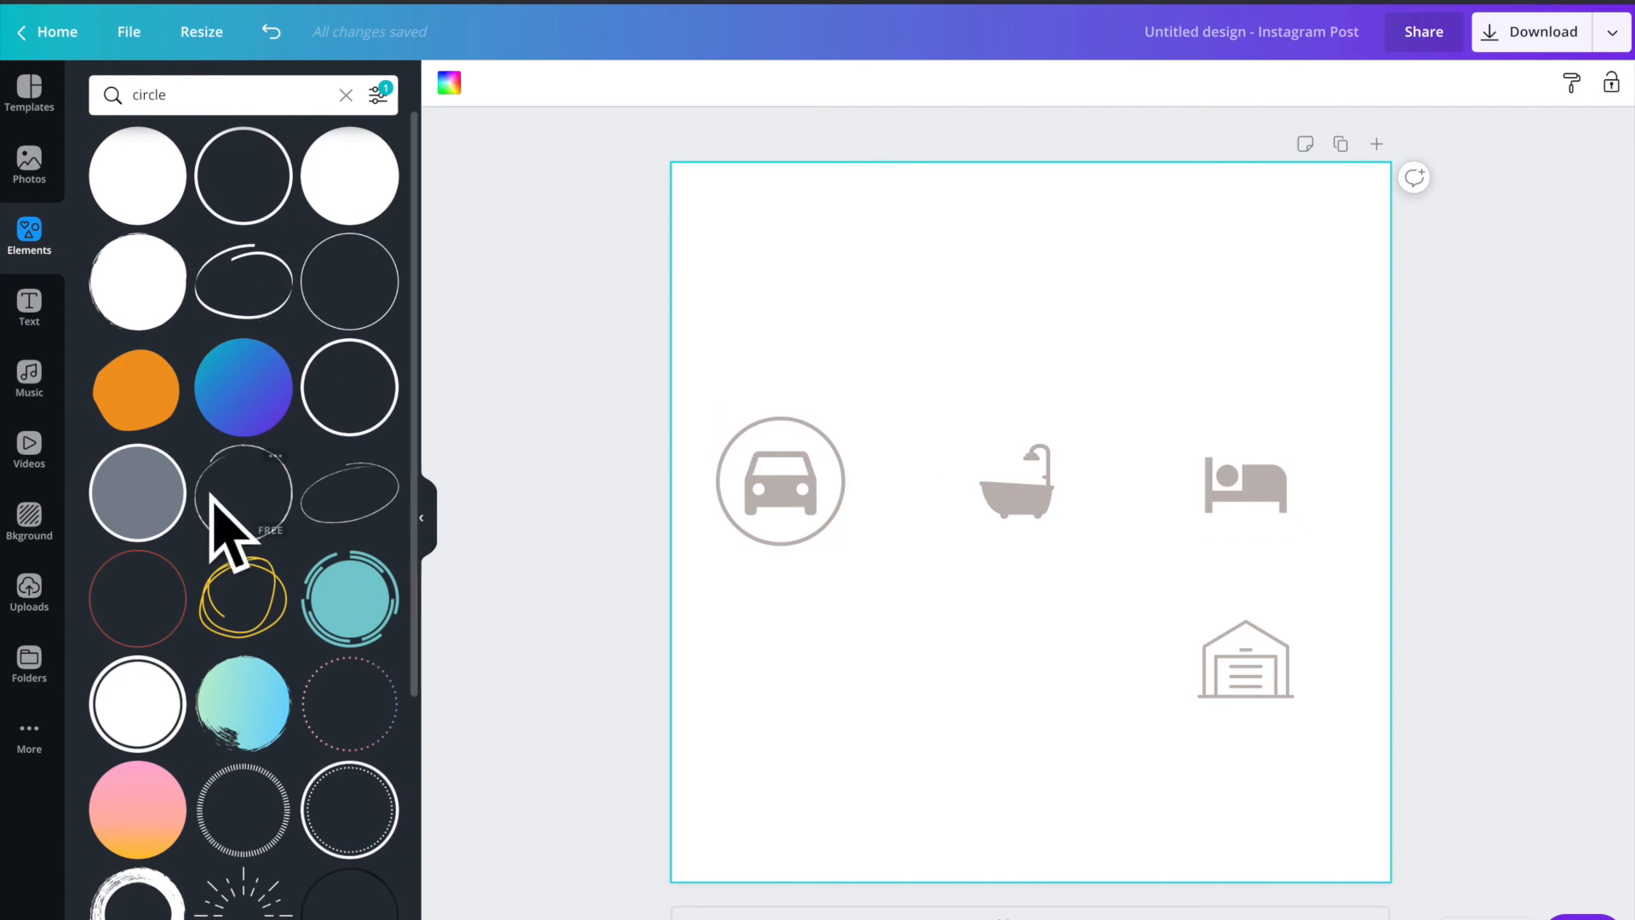
# Step: Add the green-blue gradient brush circle, shrink it and send it behind the bath icon as its background
pyautogui.scroll(-1, 238, 579)
pyautogui.click(246, 632)
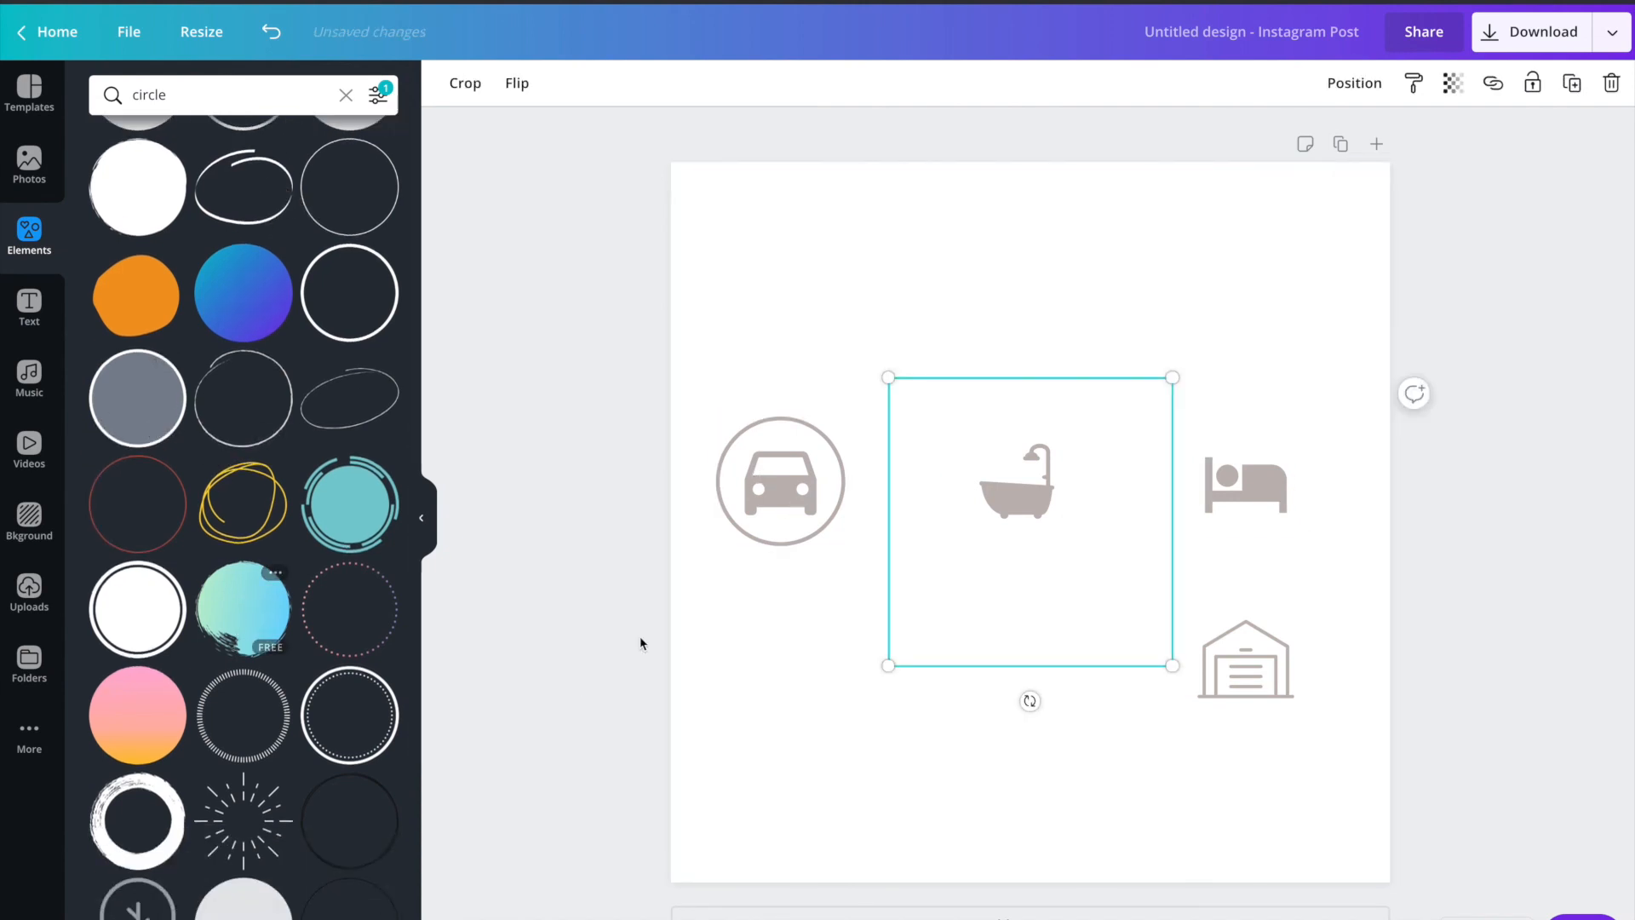
pyautogui.moveTo(887, 381); pyautogui.dragTo(1001, 467)
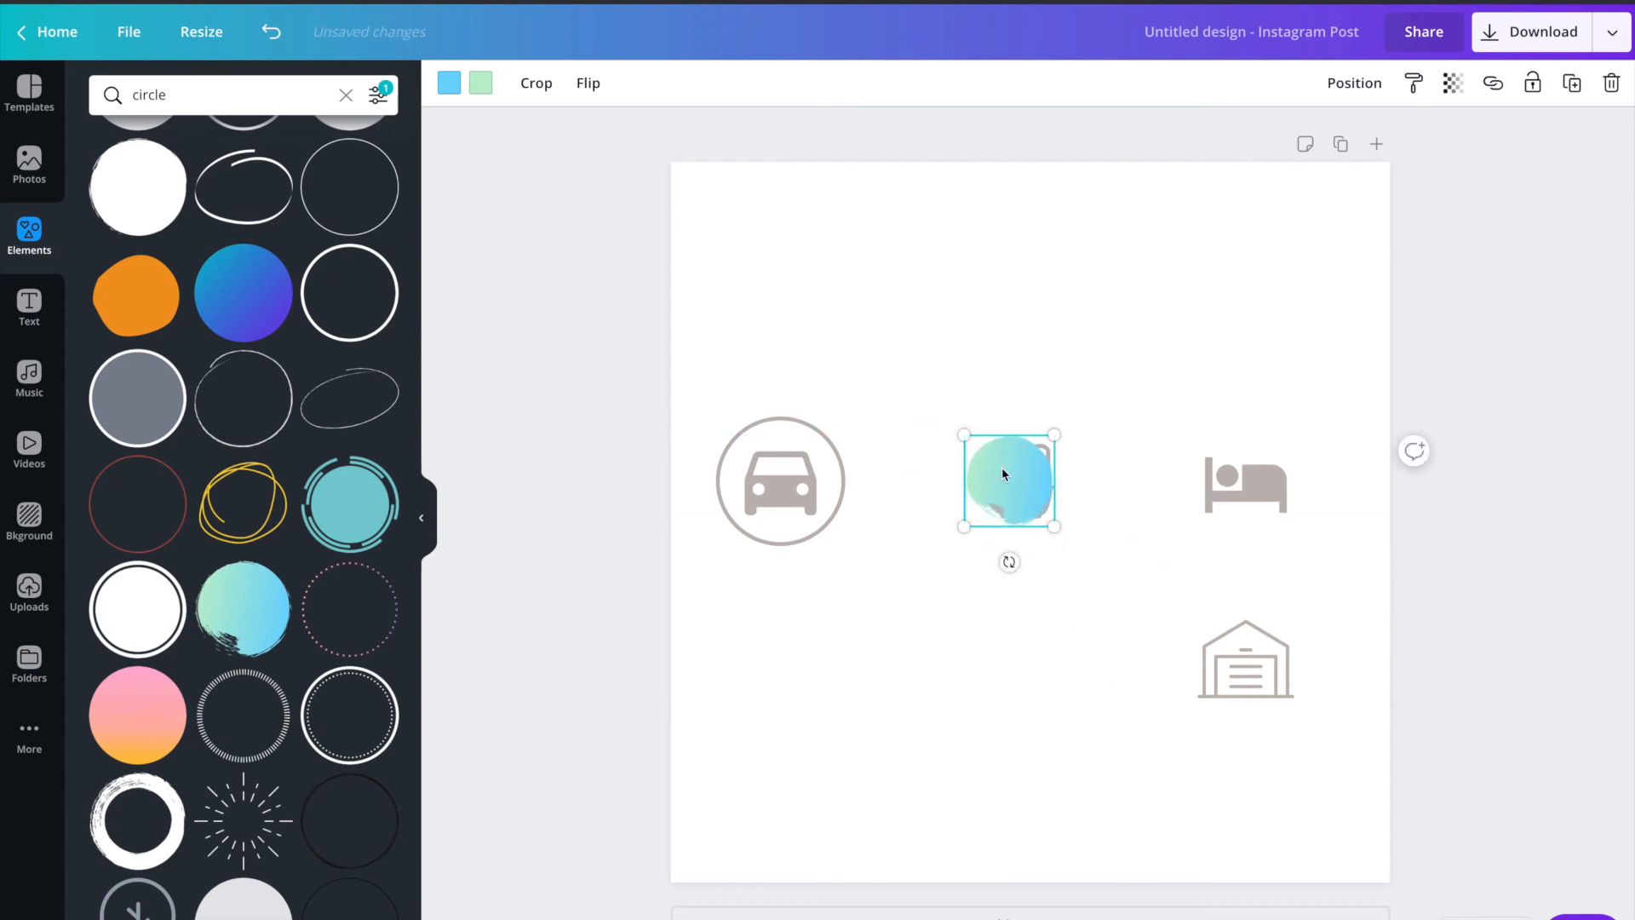
pyautogui.hotkey('ctrl', '[')
pyautogui.moveTo(1001, 466)
pyautogui.mouseDown()
pyautogui.moveTo(957, 425)
pyautogui.moveTo(988, 452)
pyautogui.mouseUp()
pyautogui.click(1014, 355)
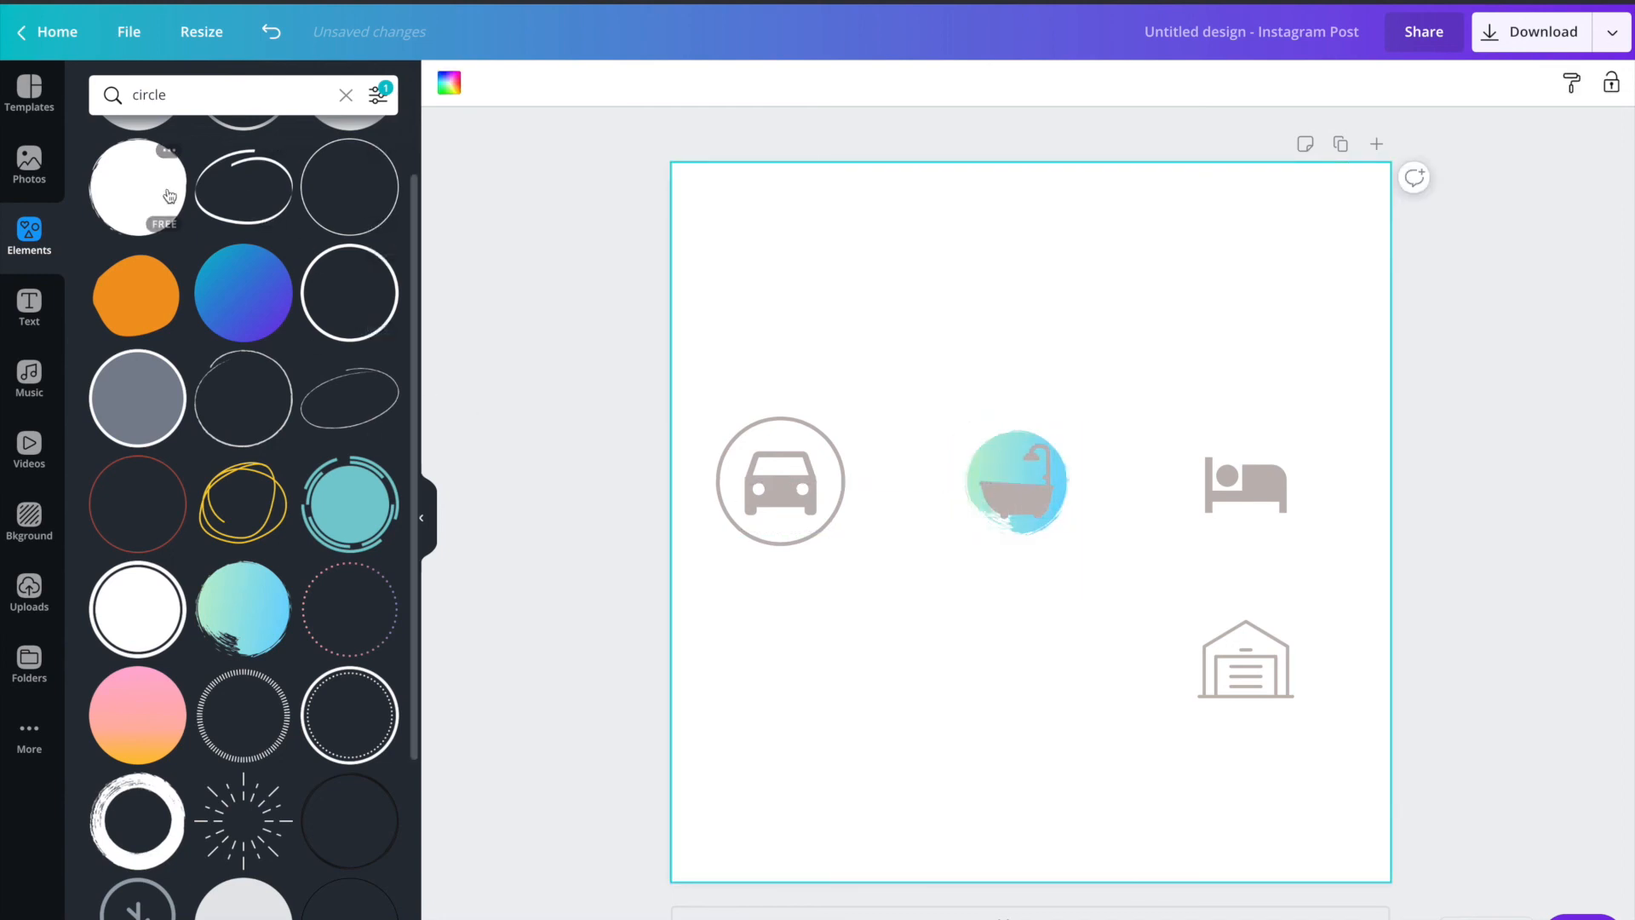
# Step: Open the elements search field for editing
pyautogui.click(179, 94)
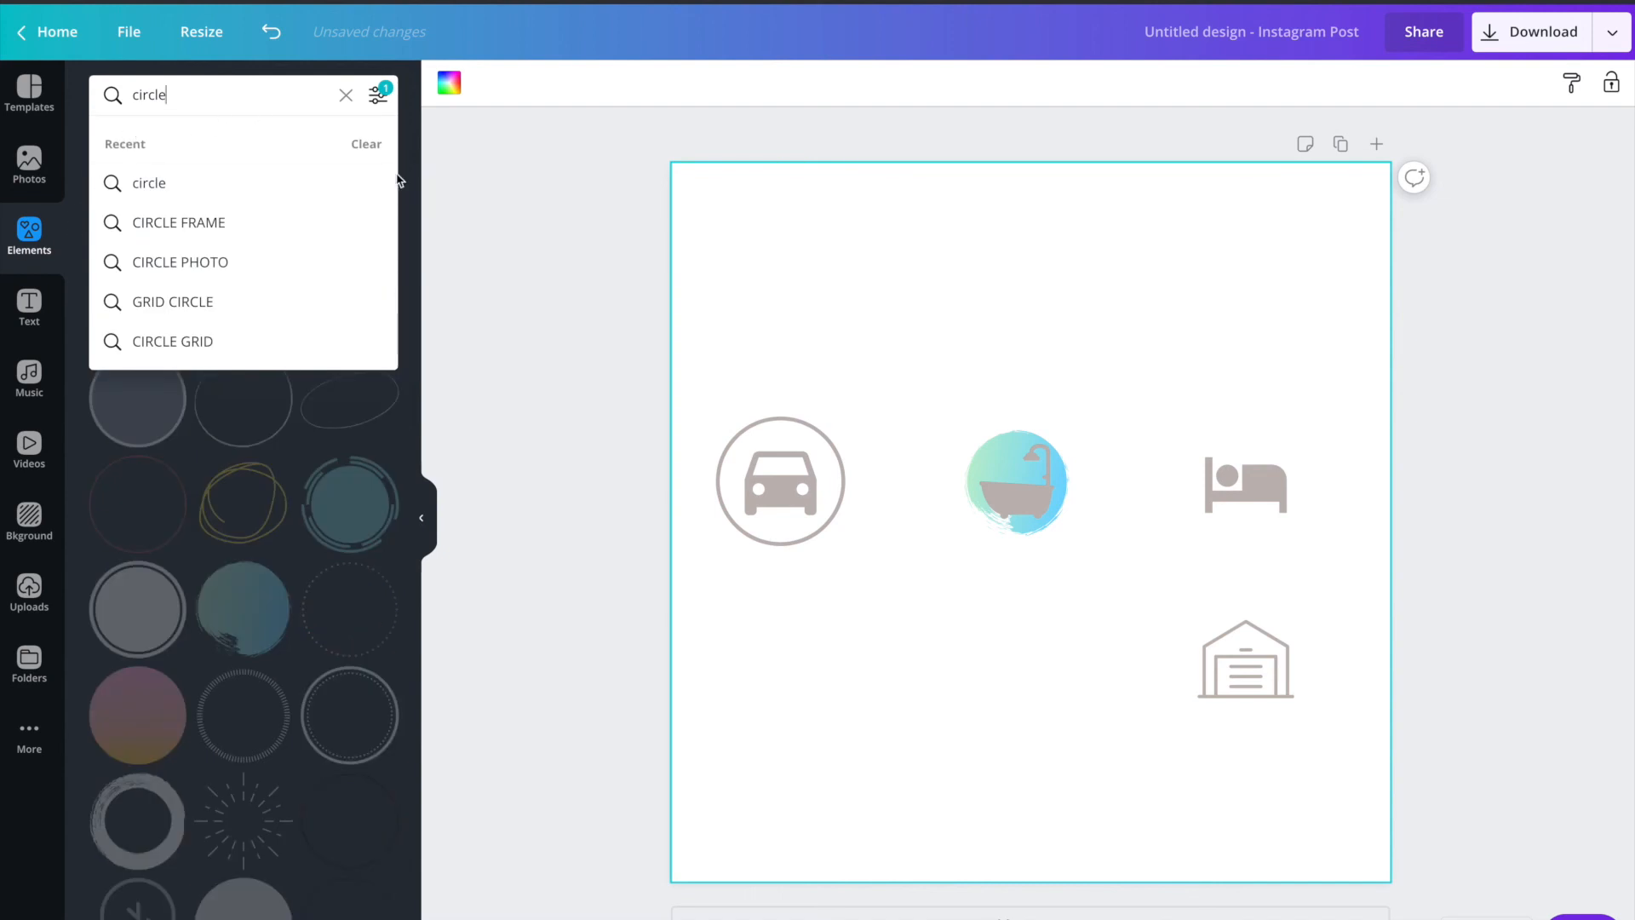